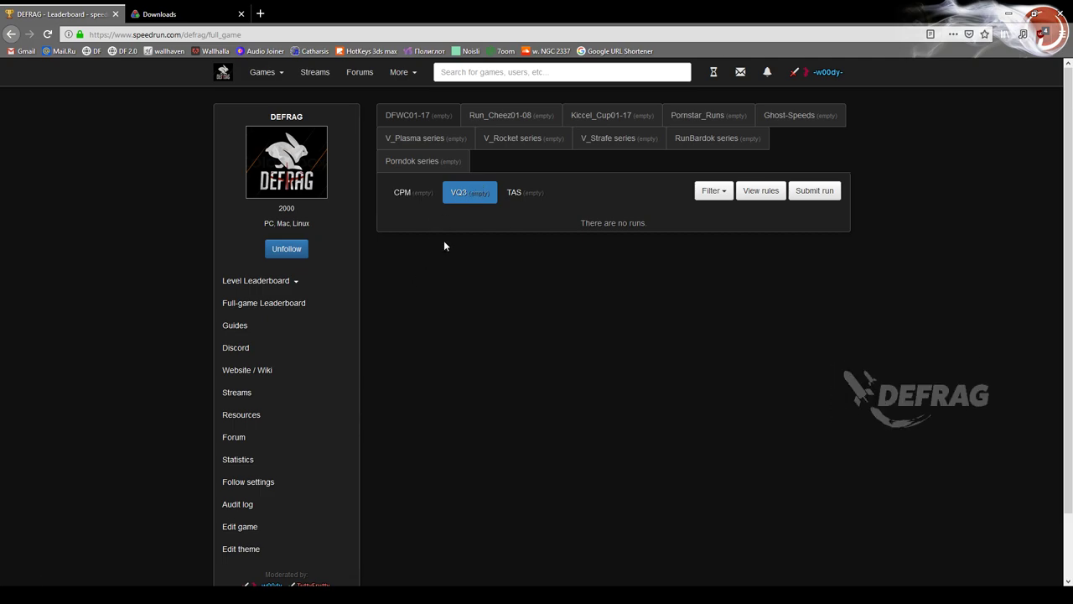
# Step: Add a new OBS display capture source named "Захват экрана" for screen 0 with cursor capture enabled
pyautogui.click(303, 283)
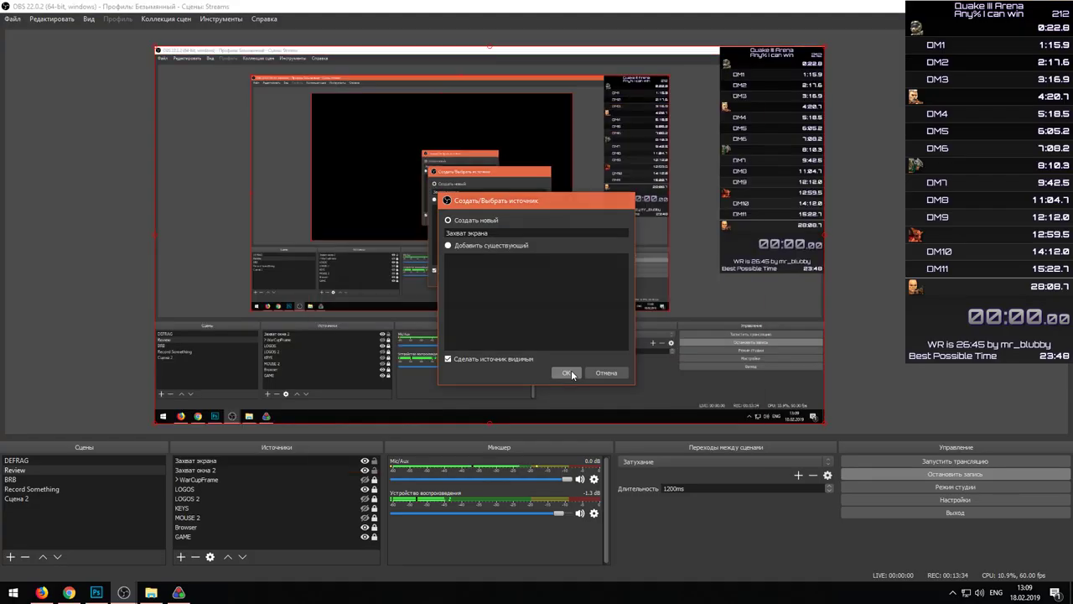
pyautogui.click(570, 370)
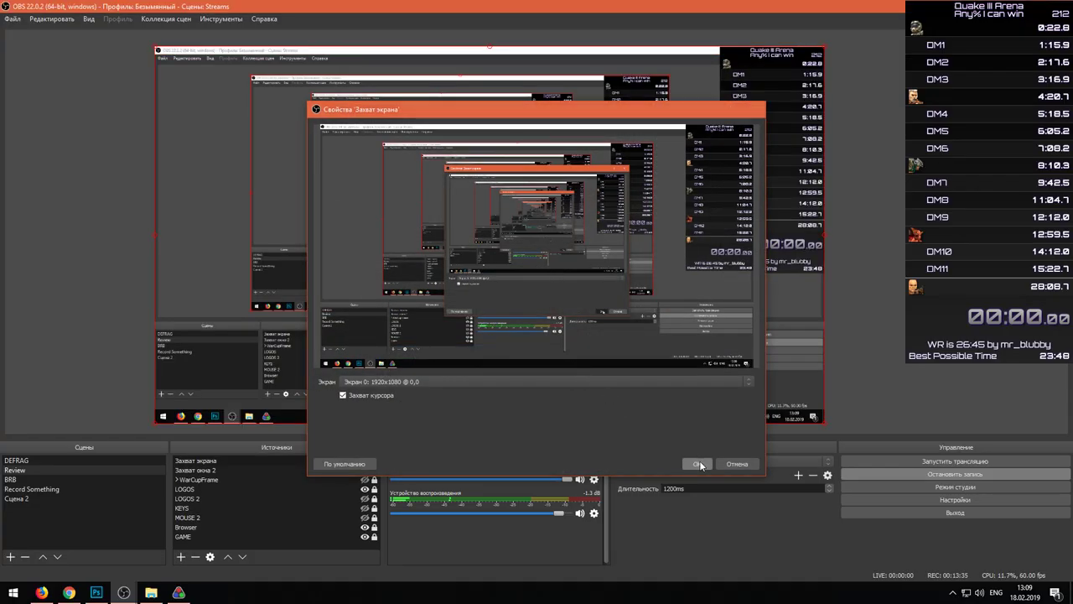
pyautogui.click(697, 464)
# Step: Minimize OBS and move the running LiveSplit timer over the middle of the speedrun.com leaderboard page
pyautogui.moveTo(984, 254); pyautogui.dragTo(645, 314)
pyautogui.click(1007, 6)
pyautogui.moveTo(652, 271); pyautogui.dragTo(573, 307)
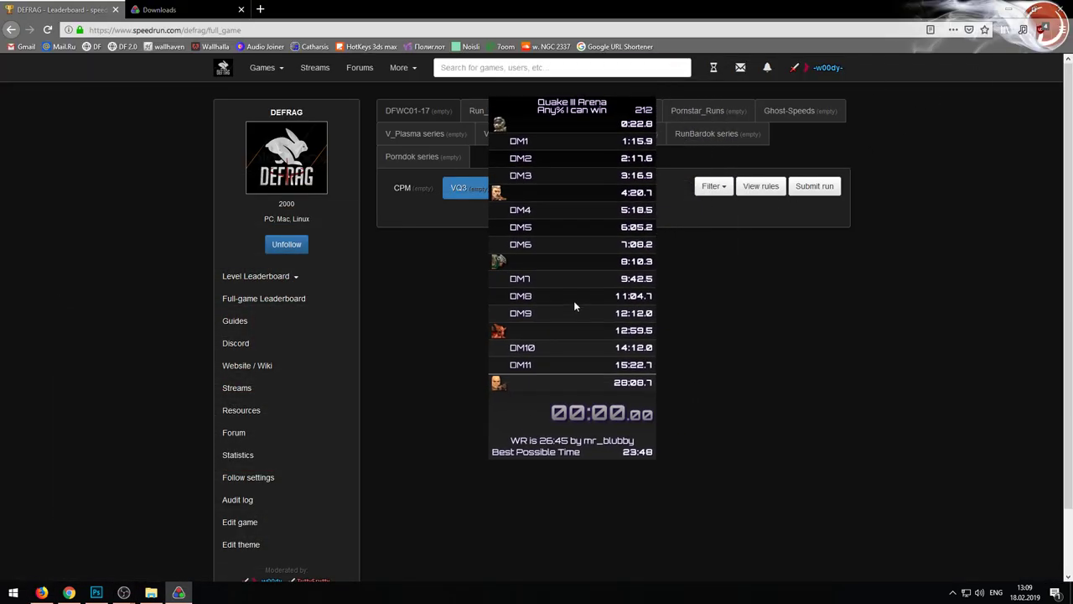
pyautogui.rightClick(568, 356)
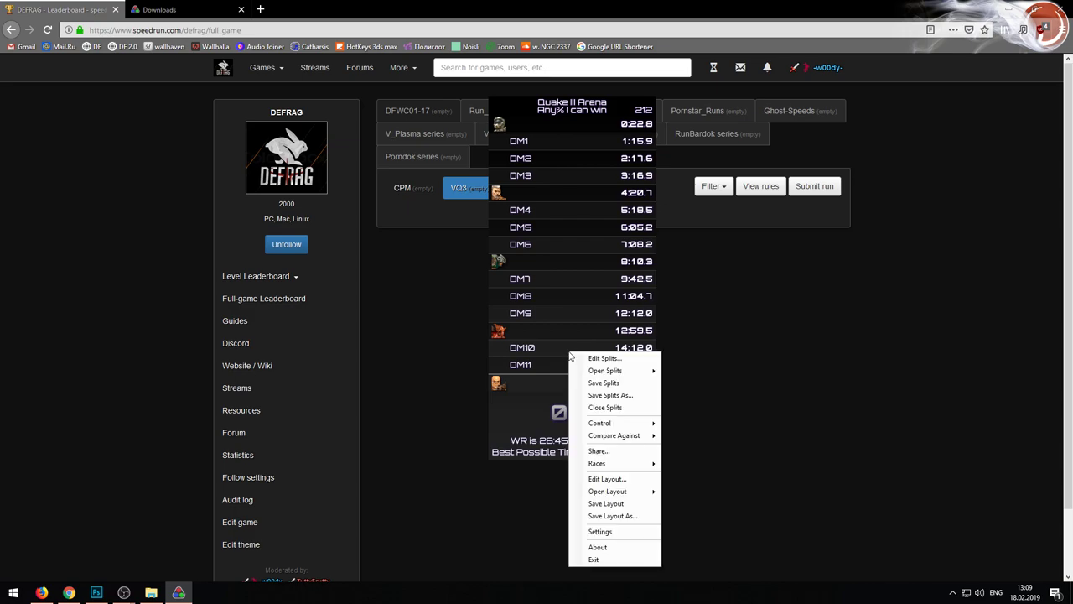
pyautogui.click(749, 388)
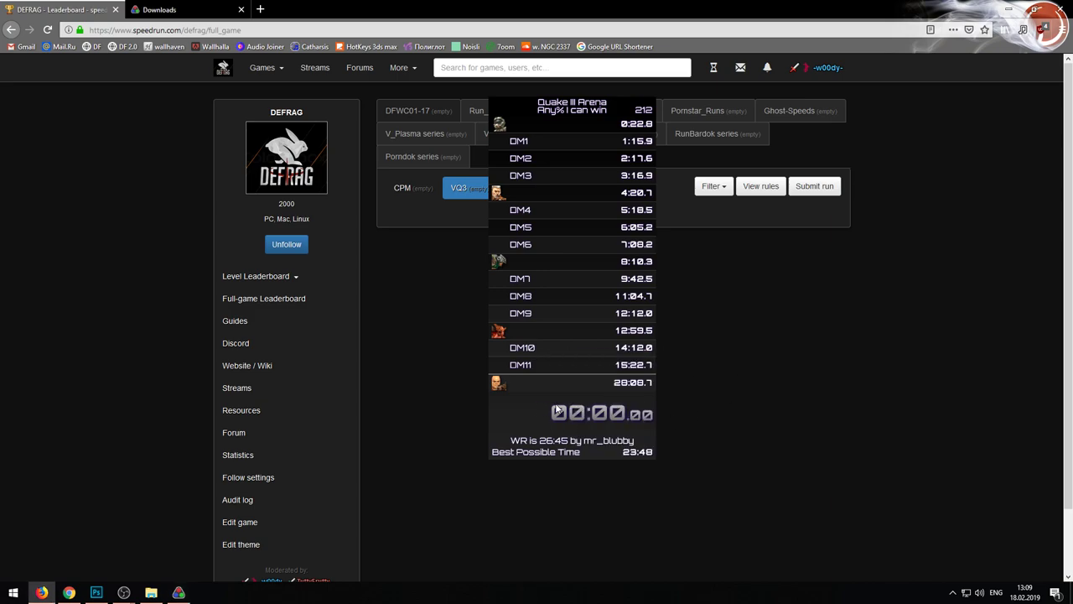
# Step: Download LiveSplit 1.7.6 from the LiveSplit downloads page and exit the timer that is already running
pyautogui.click(163, 9)
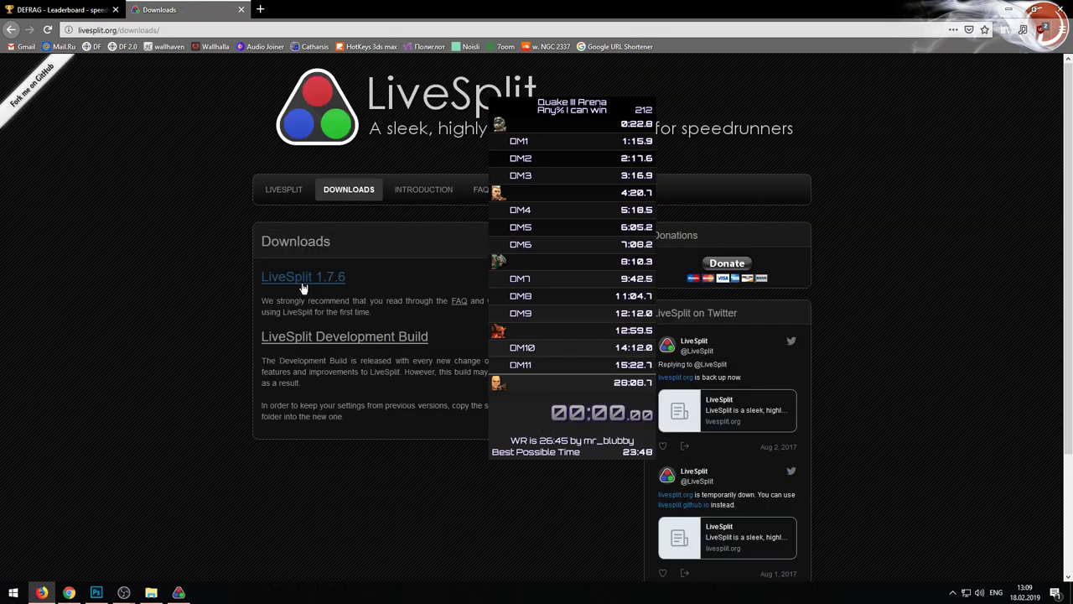
pyautogui.click(300, 279)
pyautogui.moveTo(537, 219); pyautogui.dragTo(816, 218)
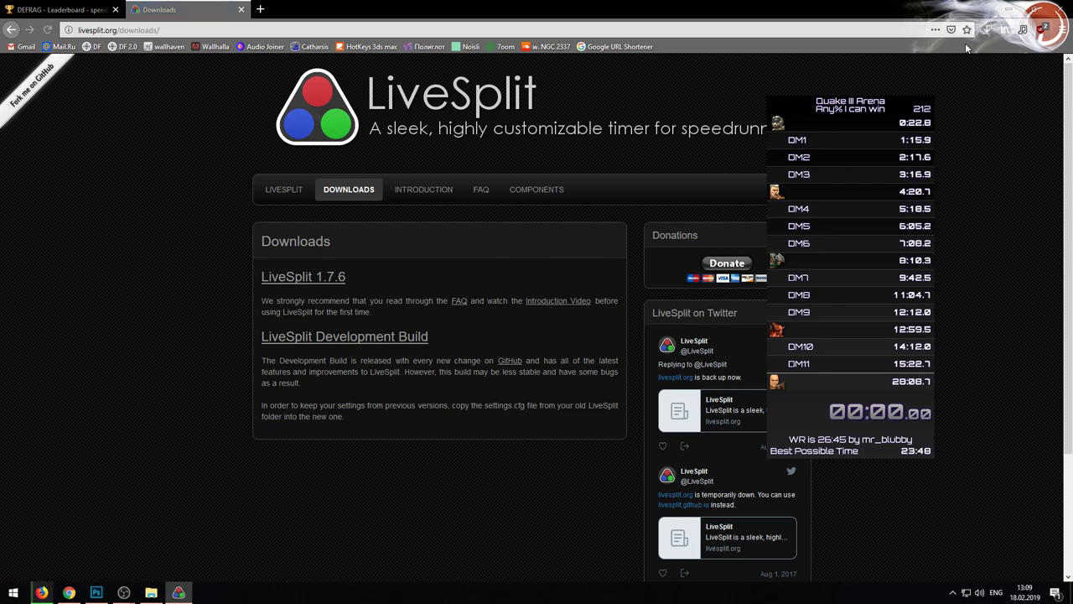
pyautogui.click(986, 32)
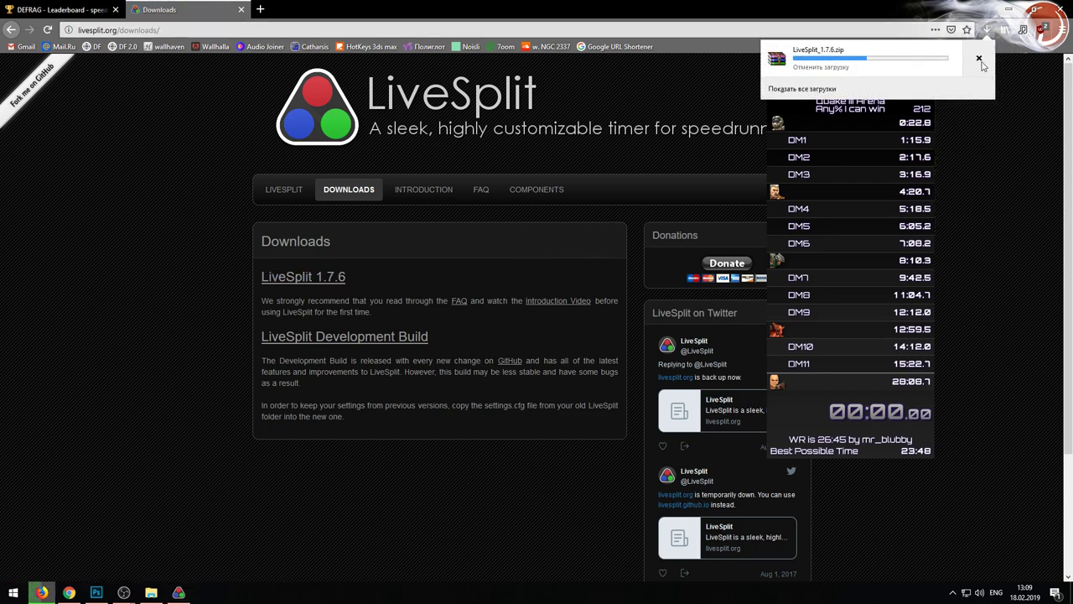
pyautogui.rightClick(868, 292)
pyautogui.click(892, 502)
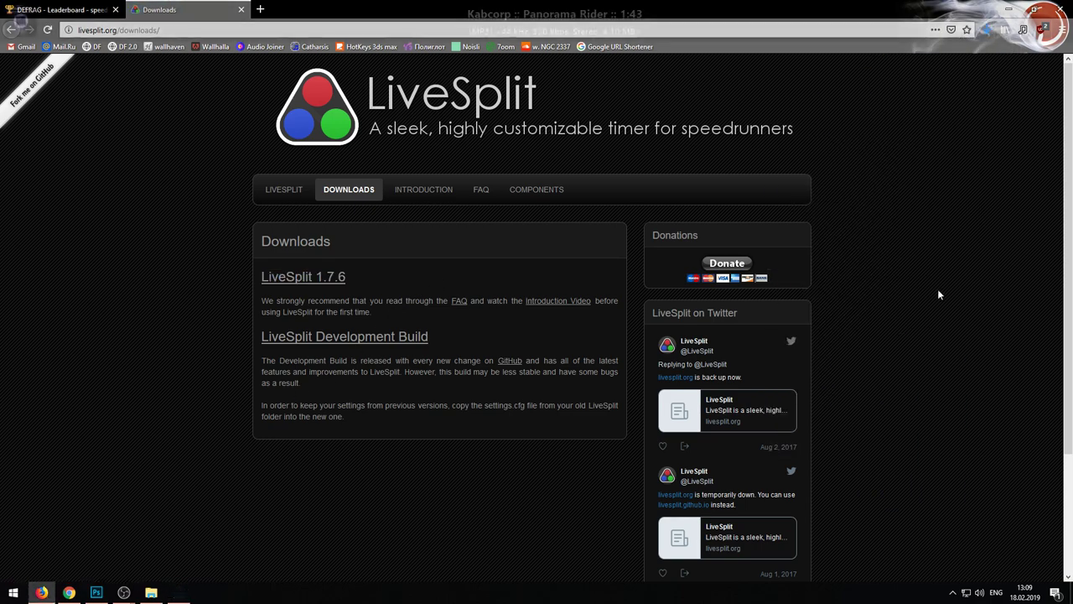
# Step: Place the downloaded LiveSplit_1.7.6.zip on the desktop and extract its contents there
pyautogui.click(987, 29)
pyautogui.click(981, 55)
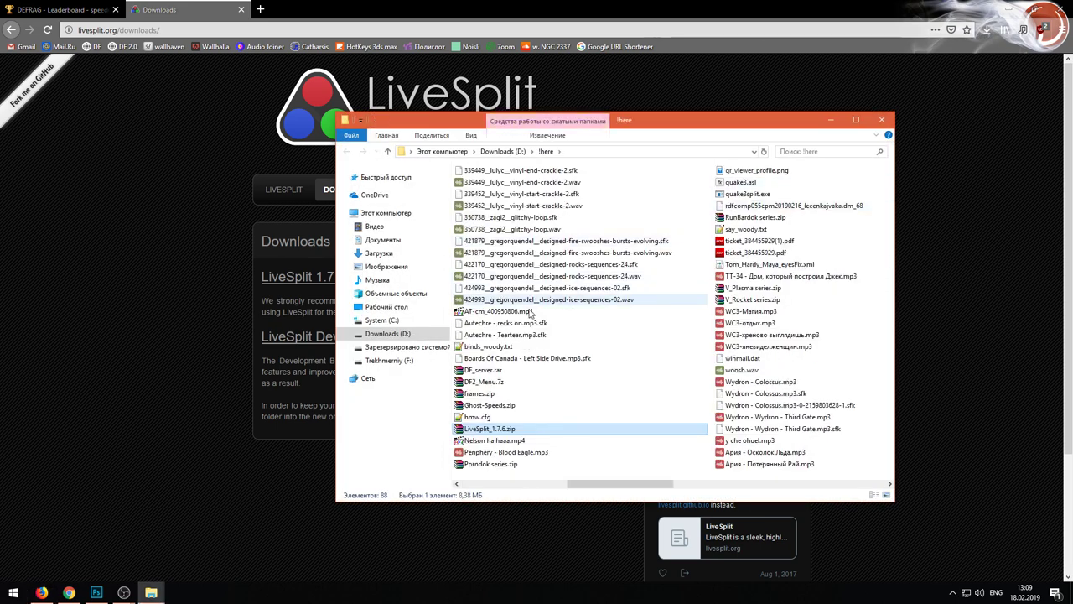
pyautogui.click(387, 306)
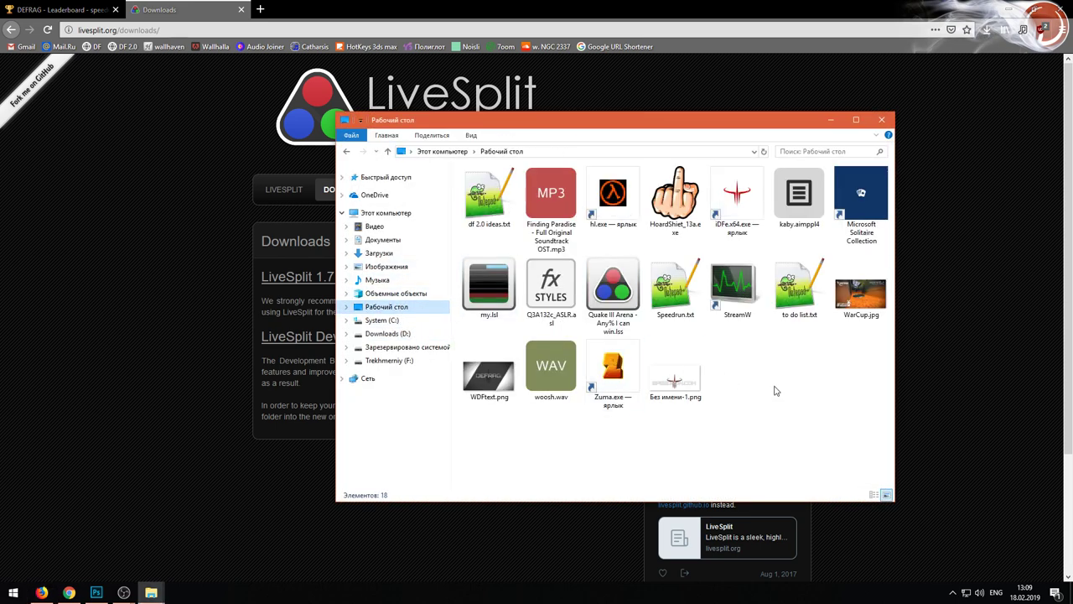
pyautogui.click(737, 368)
pyautogui.rightClick(741, 377)
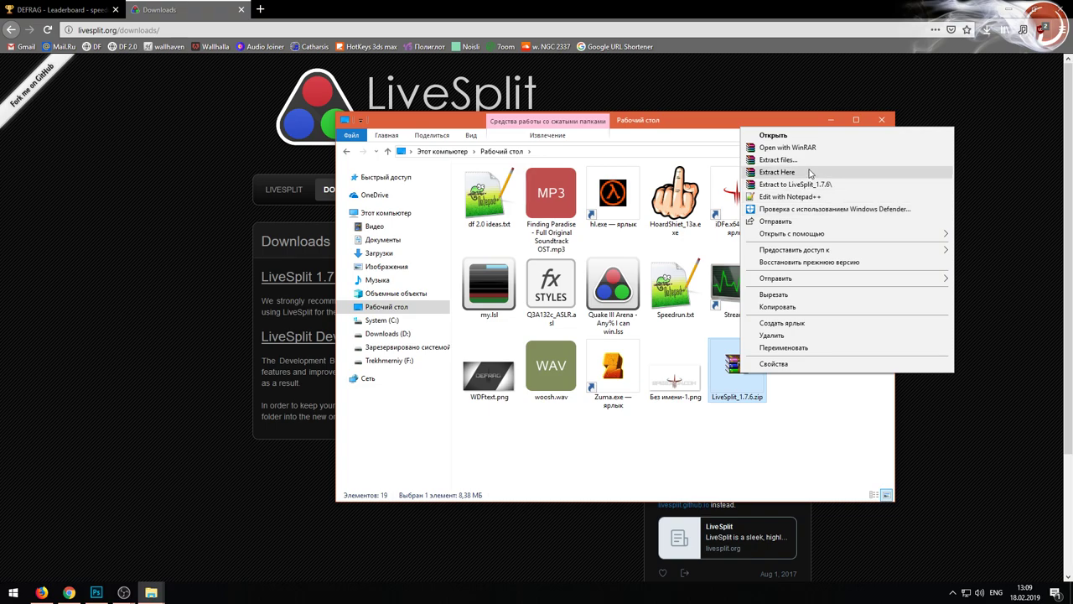
pyautogui.click(800, 173)
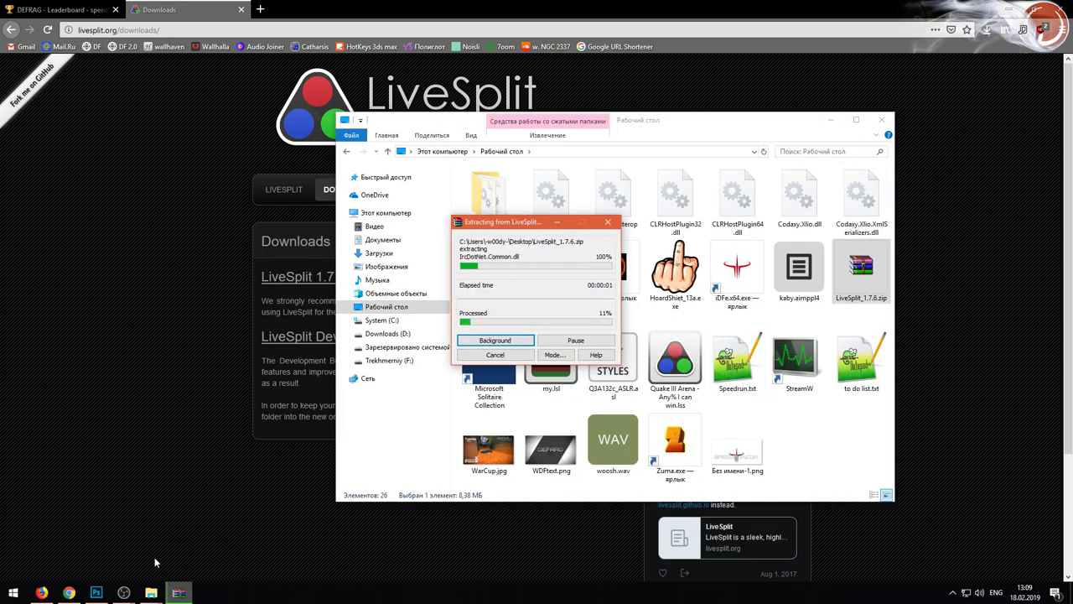
# Step: Clear the desktop by closing both File Explorer windows and minimizing the browser and OBS
pyautogui.moveTo(123, 591)
pyautogui.click(162, 574)
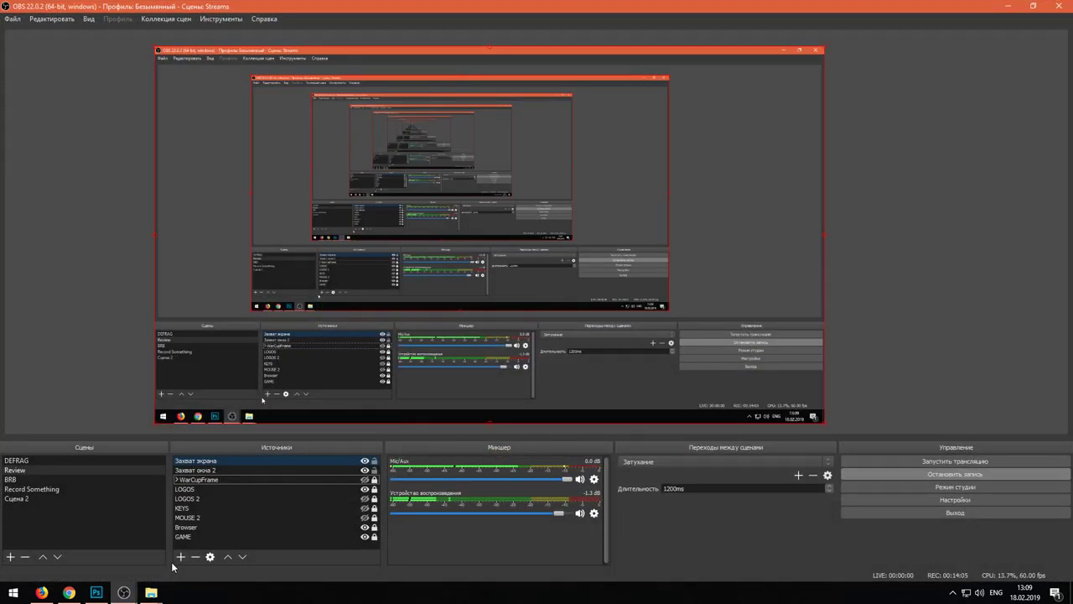
pyautogui.click(70, 592)
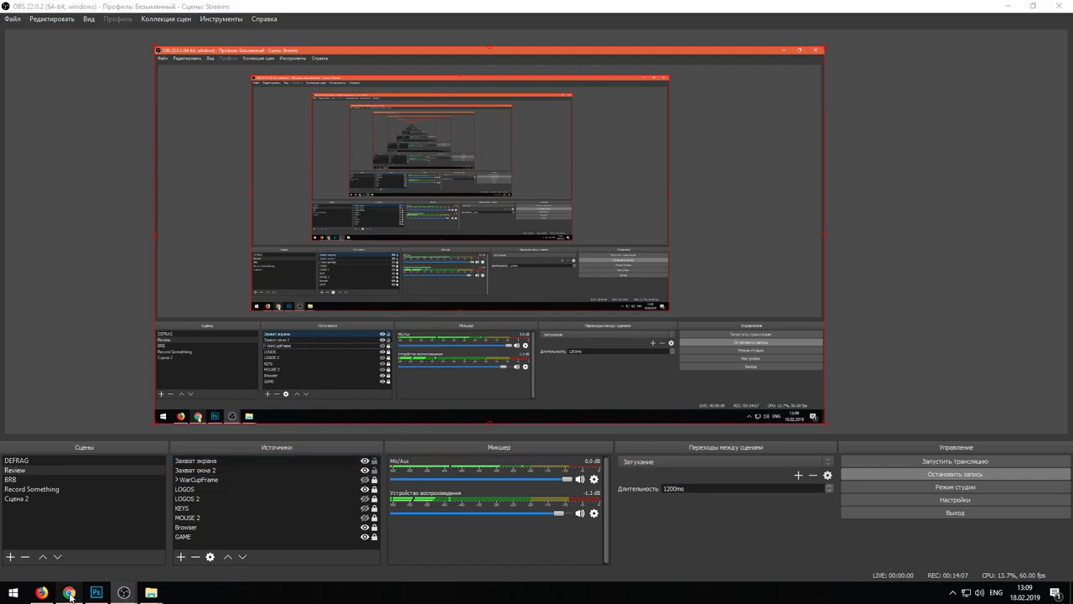
pyautogui.click(69, 593)
pyautogui.click(41, 592)
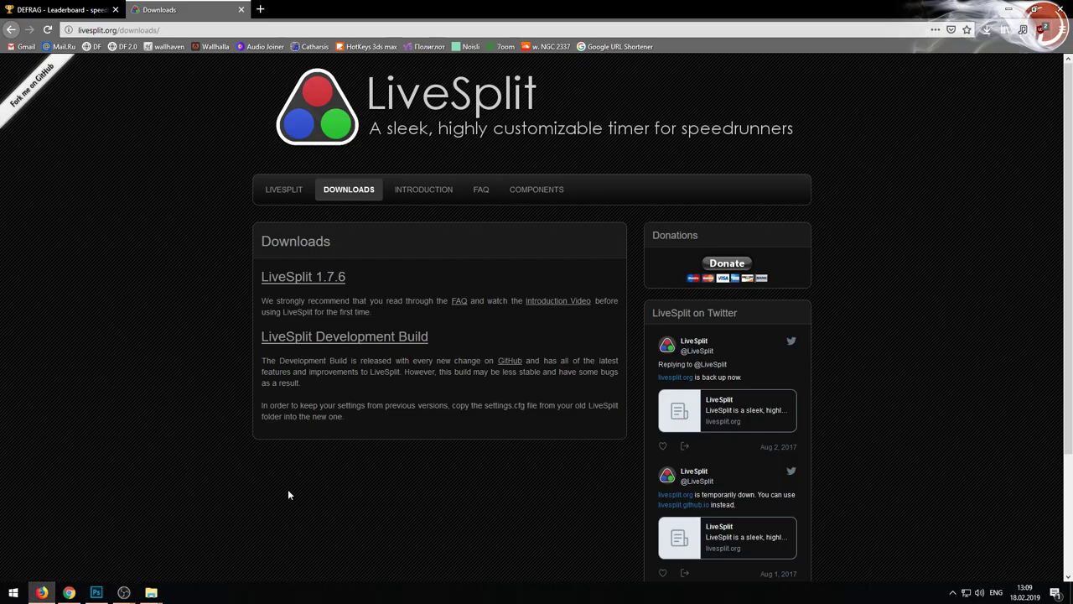
pyautogui.moveTo(155, 593)
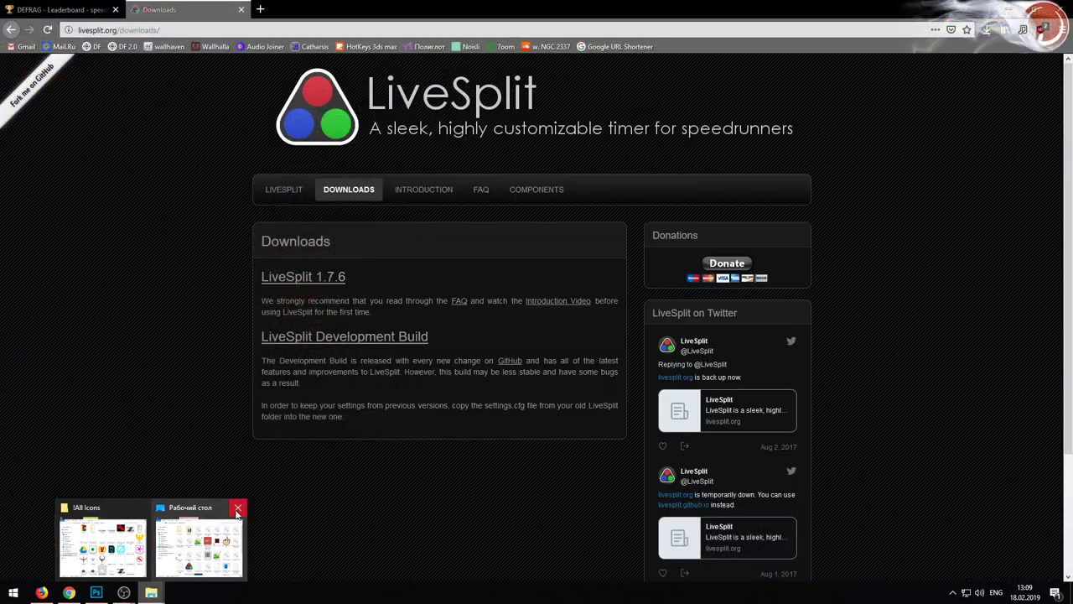
pyautogui.click(237, 509)
pyautogui.click(151, 543)
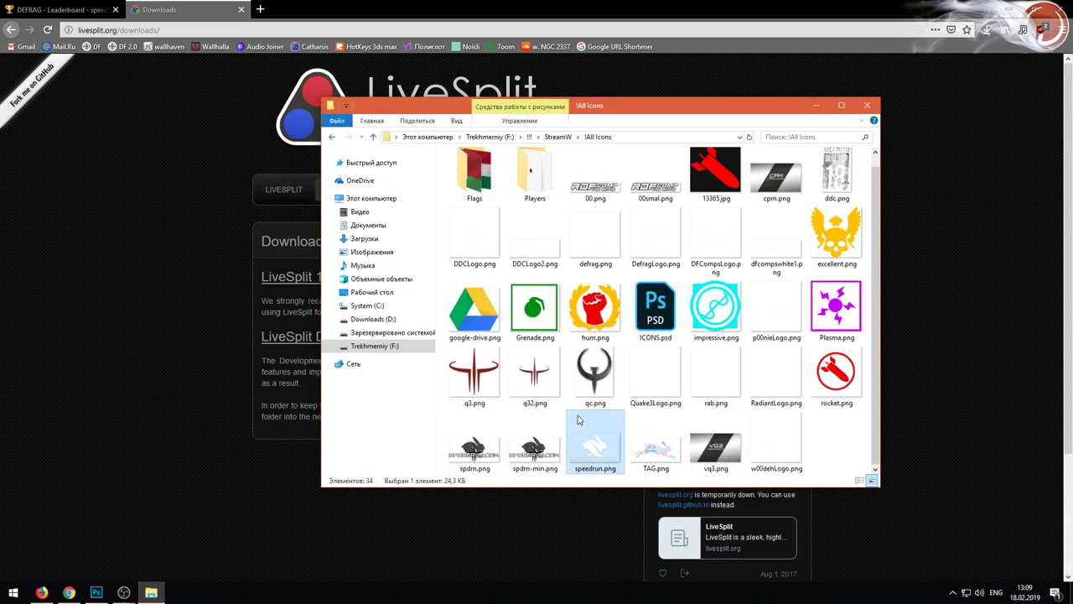
pyautogui.click(866, 105)
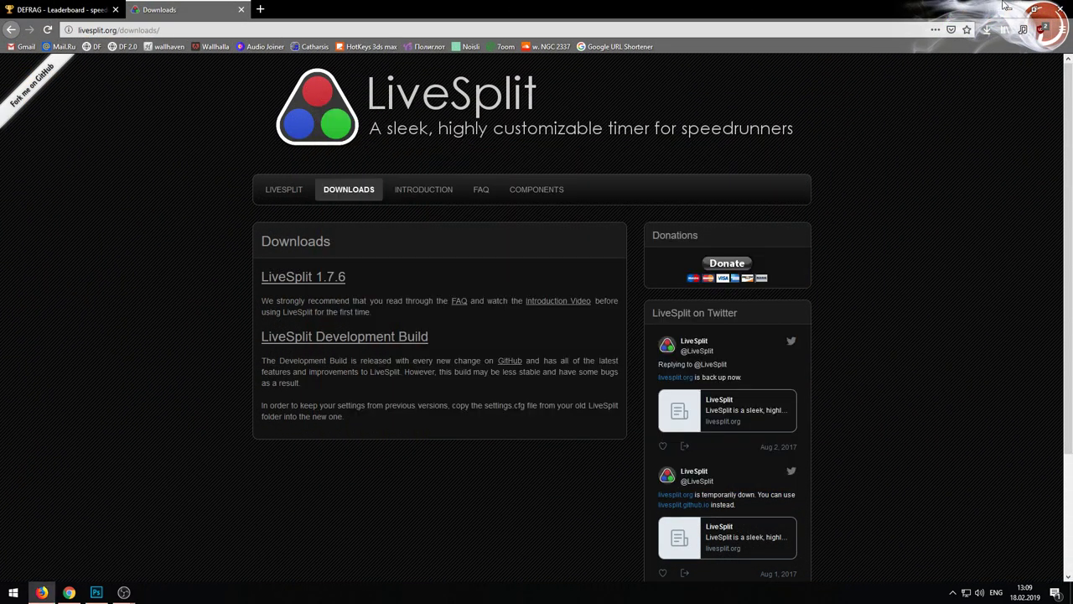
pyautogui.click(1010, 8)
pyautogui.click(1020, 6)
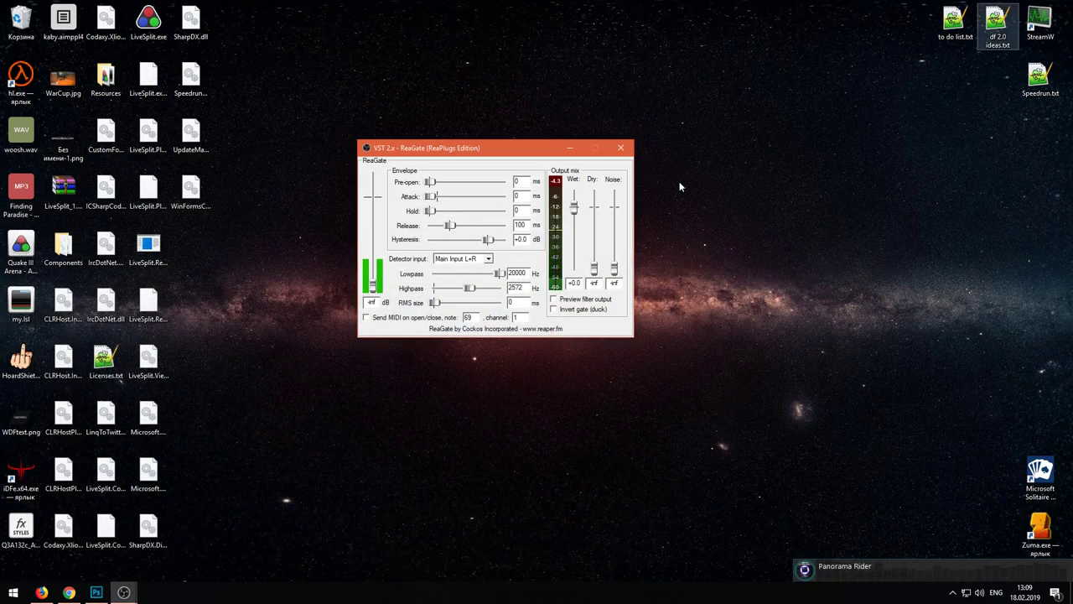
# Step: Launch the extracted LiveSplit.exe and place its timer window in the middle of the cleared desktop
pyautogui.click(193, 319)
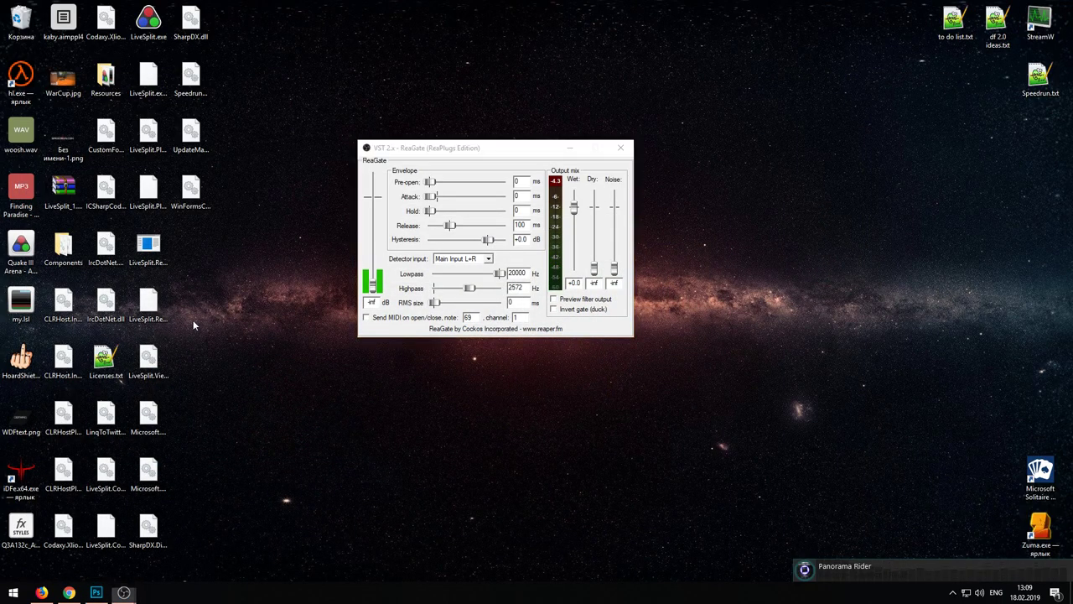
pyautogui.click(149, 247)
pyautogui.click(200, 254)
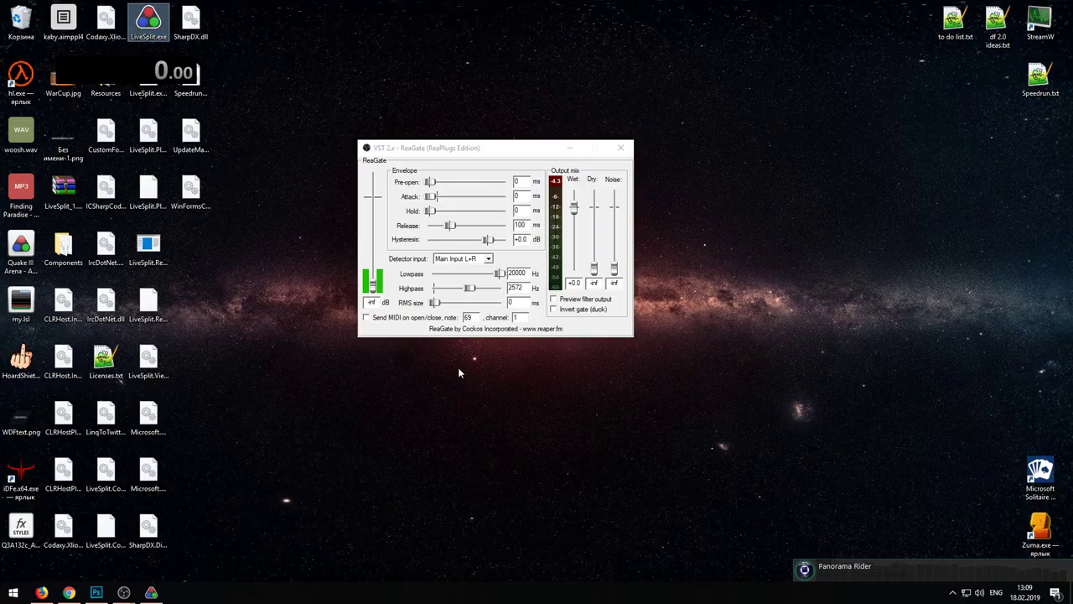
pyautogui.click(576, 149)
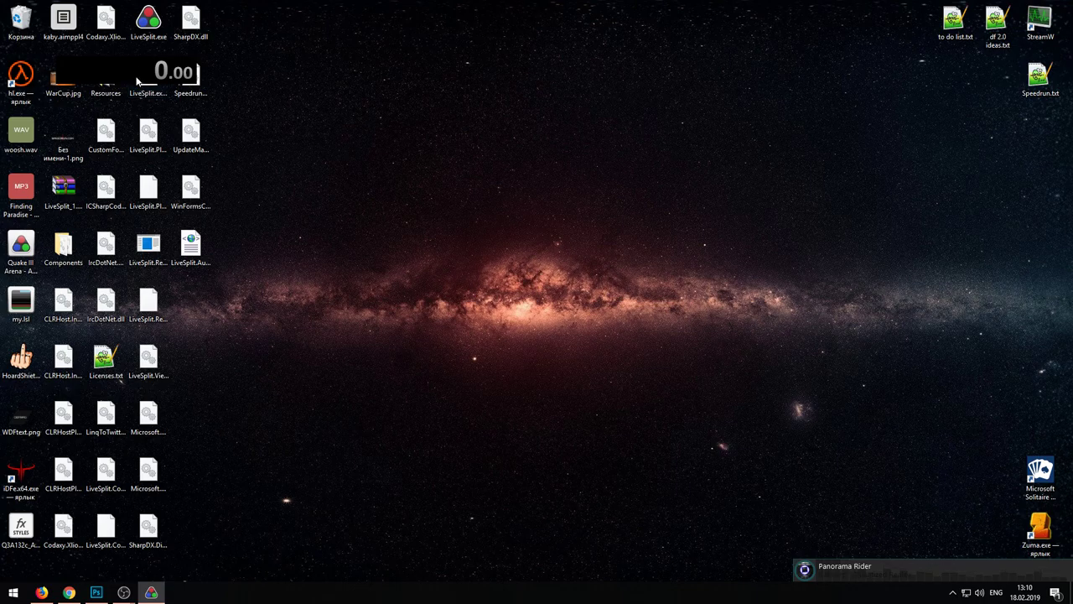
pyautogui.moveTo(136, 80); pyautogui.dragTo(531, 316)
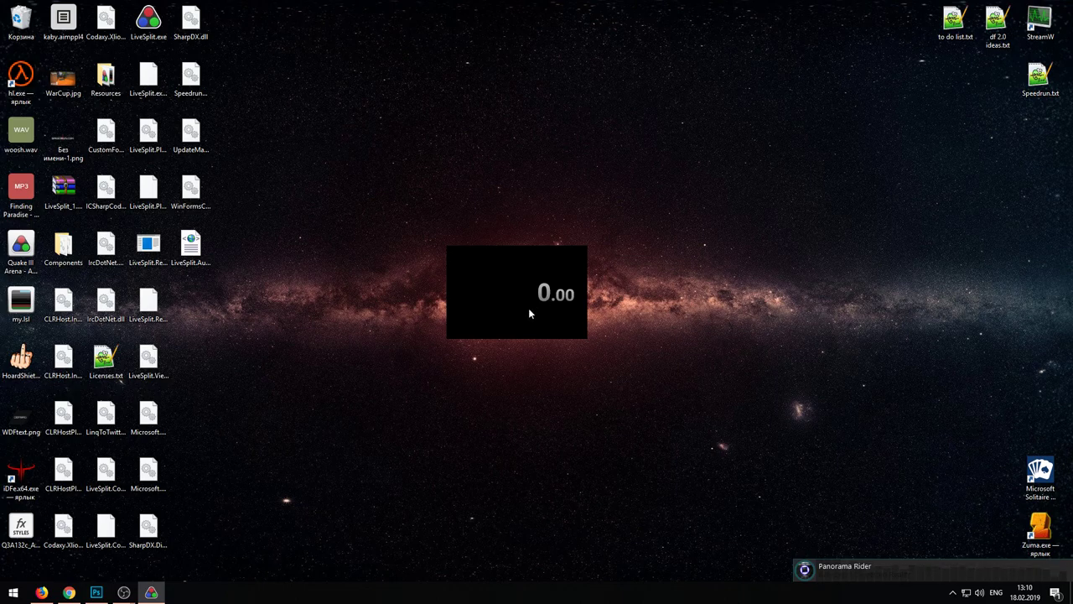
# Step: Open the Splits Editor from the timer and position it beside the timer window
pyautogui.rightClick(509, 303)
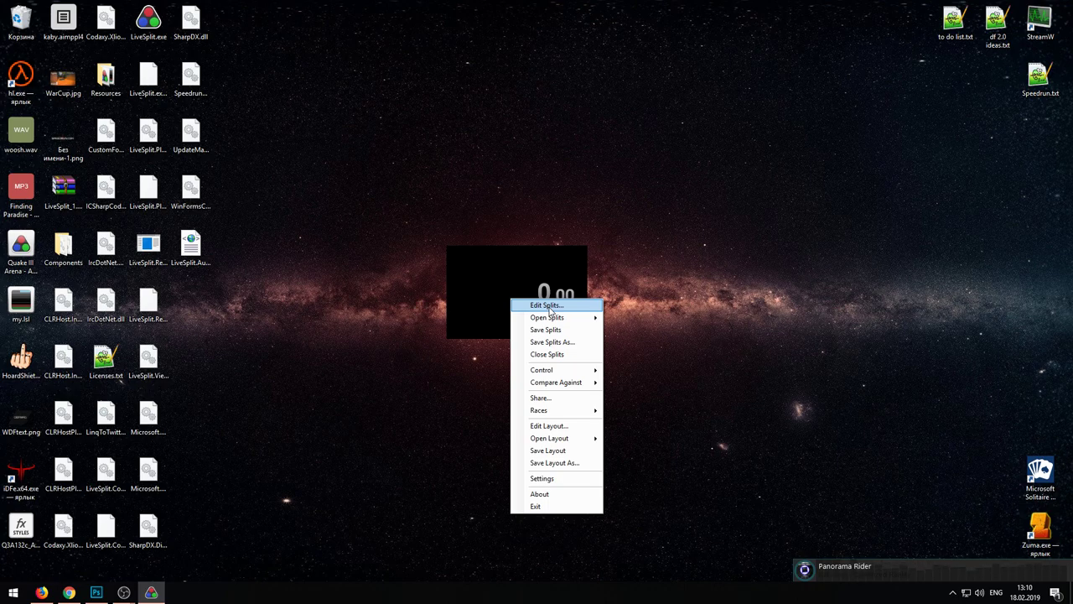
pyautogui.click(549, 307)
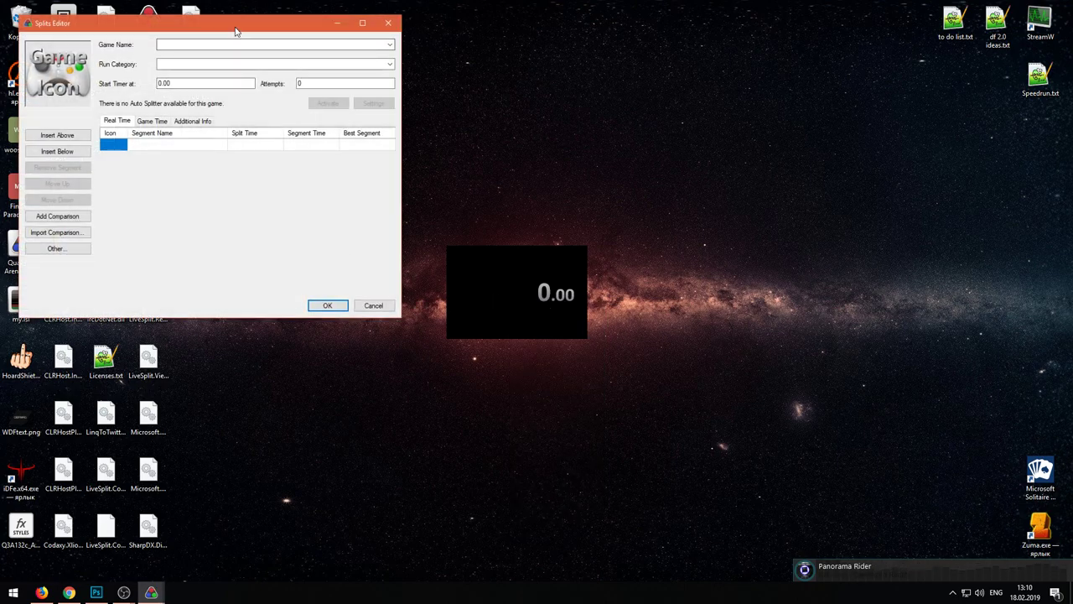
pyautogui.moveTo(236, 31); pyautogui.dragTo(858, 154)
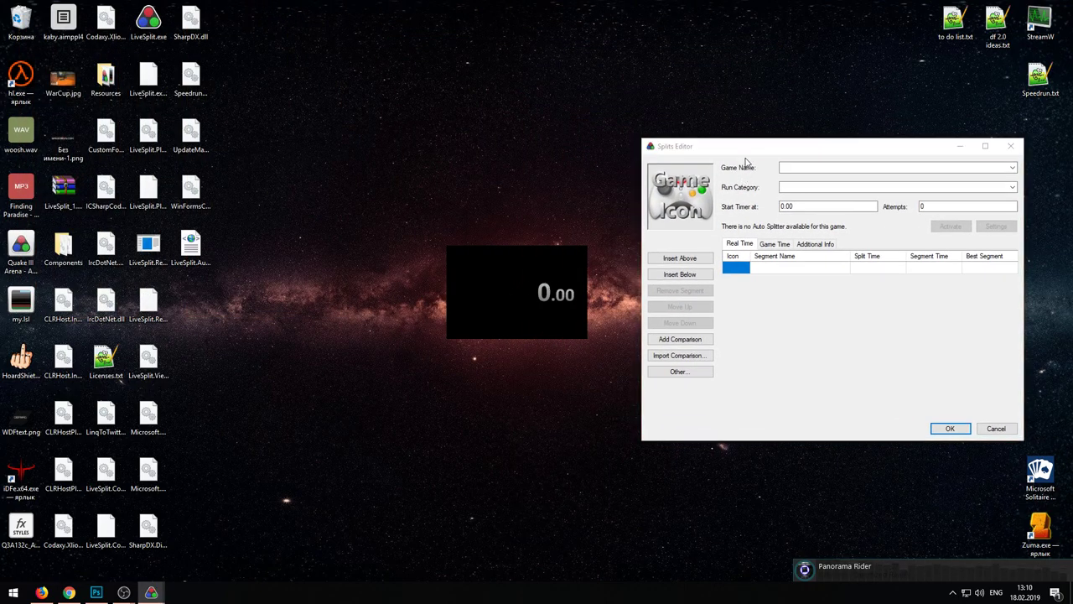
pyautogui.moveTo(746, 162); pyautogui.dragTo(727, 162)
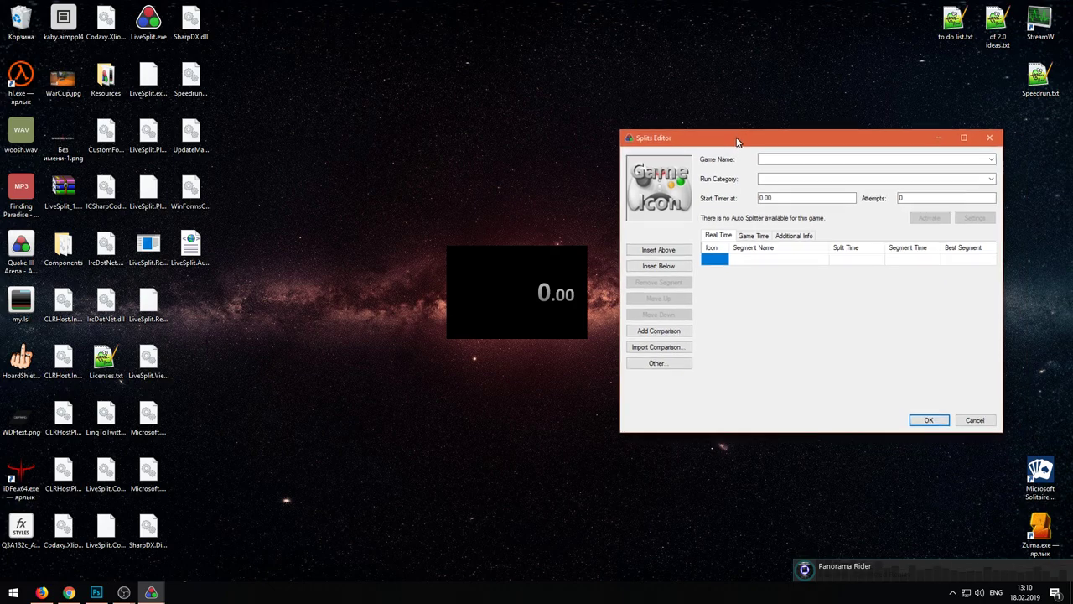
# Step: Assign the desktop image Без имени-1.png as the first segment's icon and clear that icon again
pyautogui.click(712, 262)
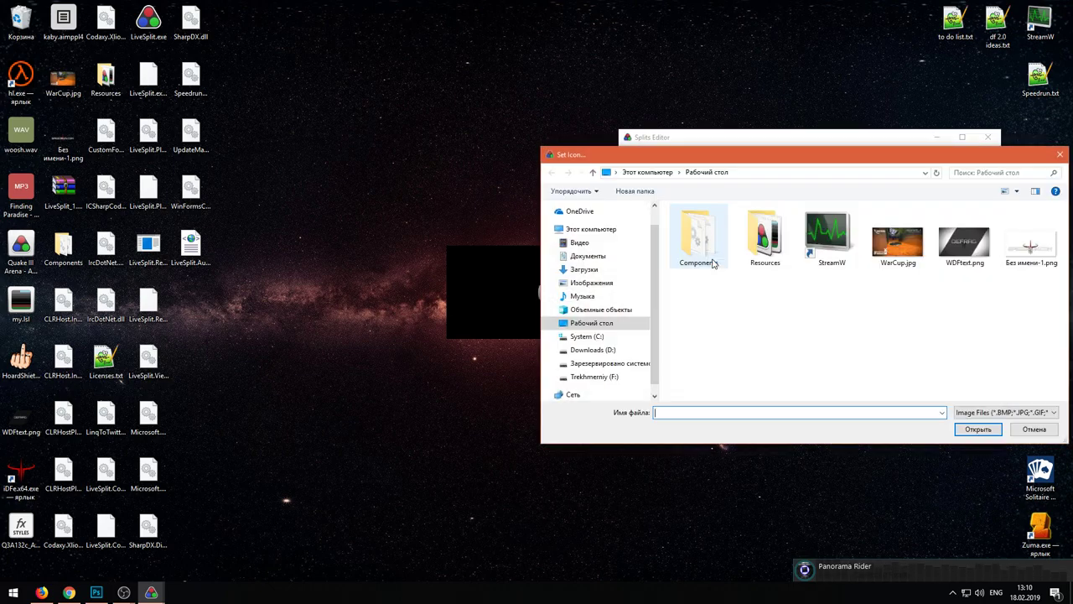
pyautogui.moveTo(808, 161); pyautogui.dragTo(720, 163)
pyautogui.doubleClick(946, 256)
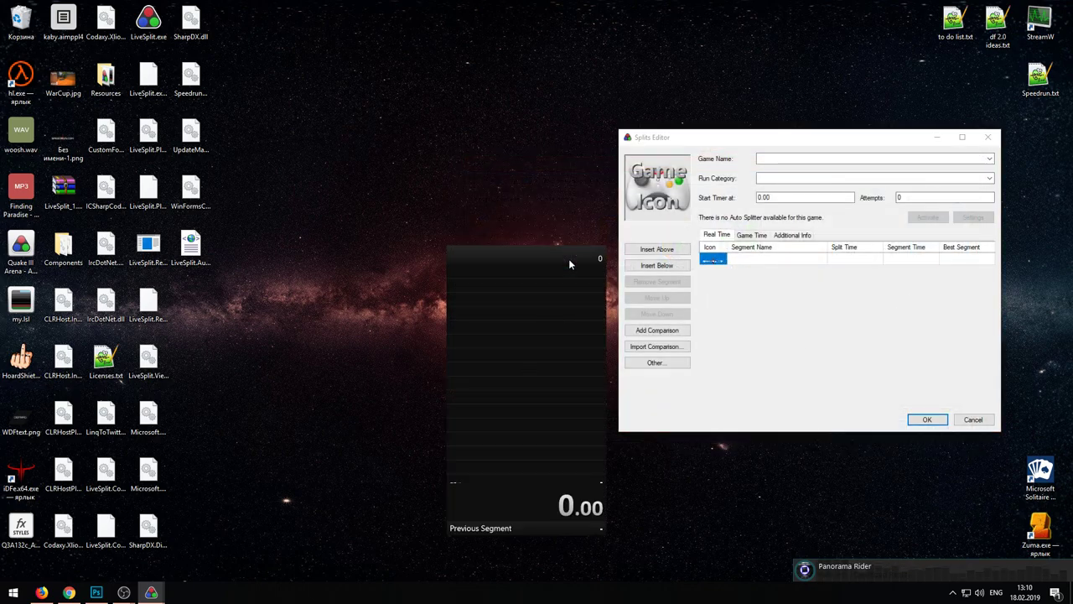
pyautogui.click(713, 263)
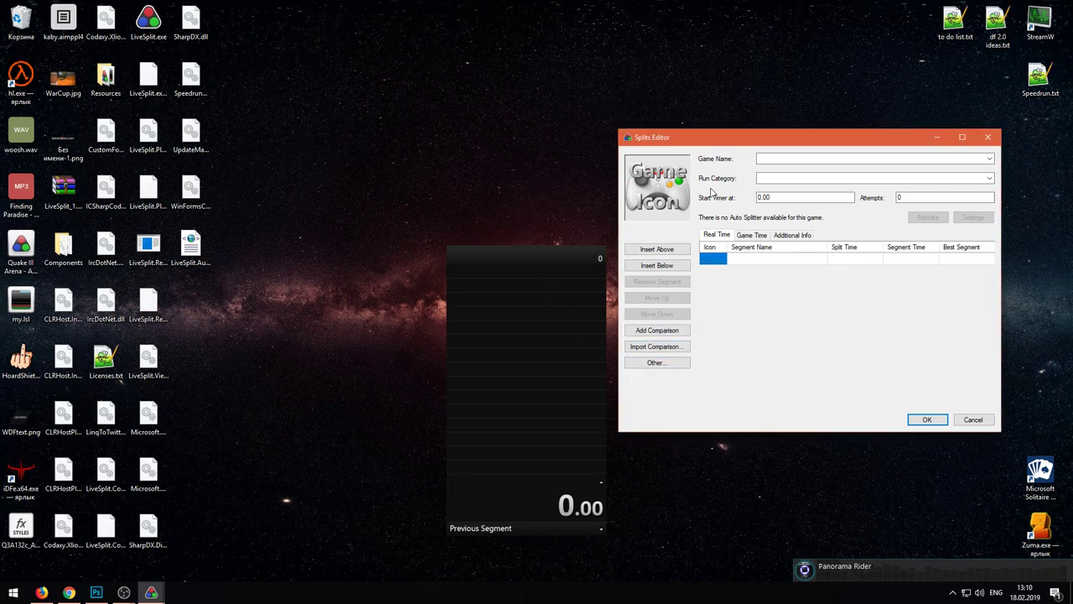
# Step: Name the first segment dfwc01 and insert an empty segment below it
pyautogui.moveTo(720, 138); pyautogui.dragTo(759, 125)
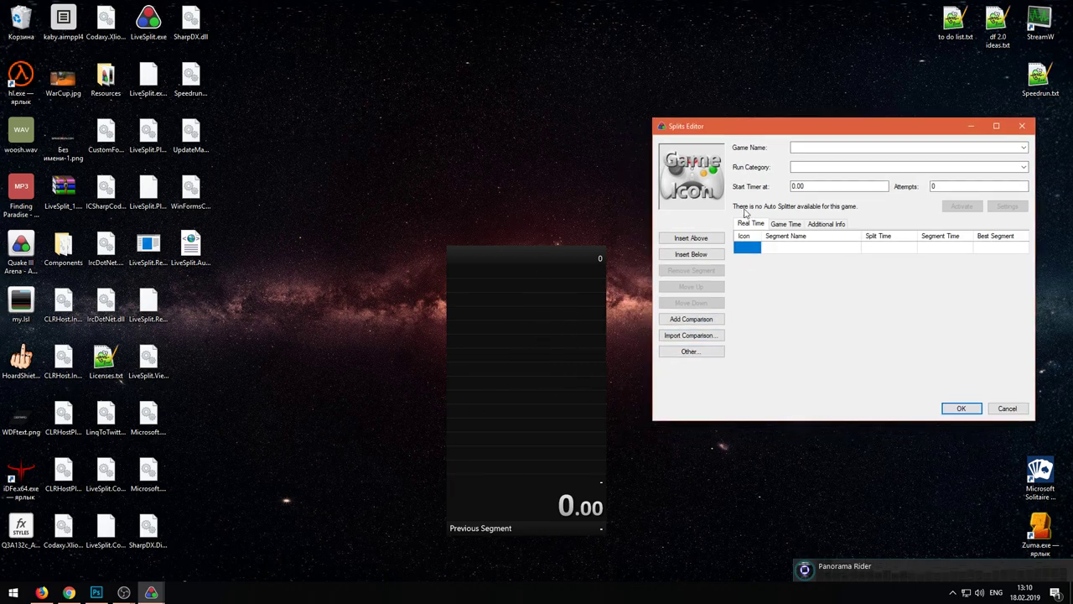
pyautogui.click(796, 253)
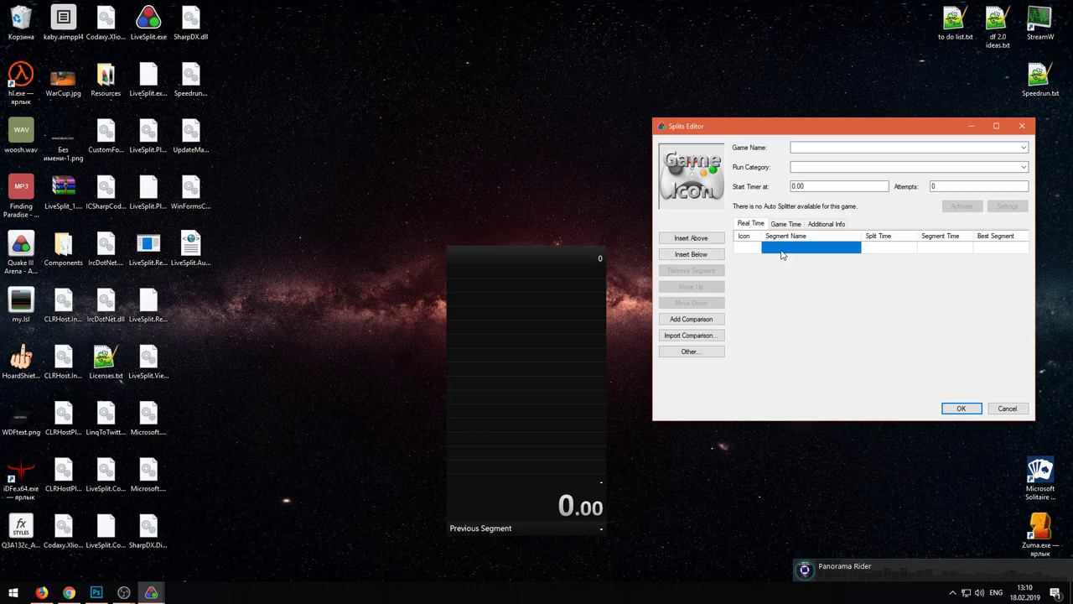
pyautogui.click(781, 247)
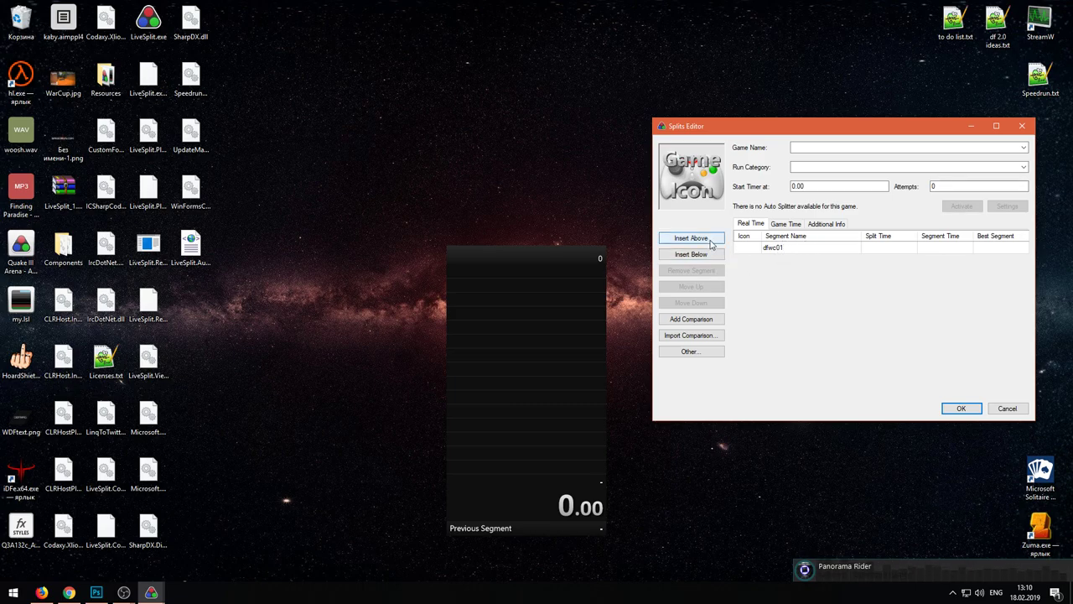
pyautogui.click(693, 254)
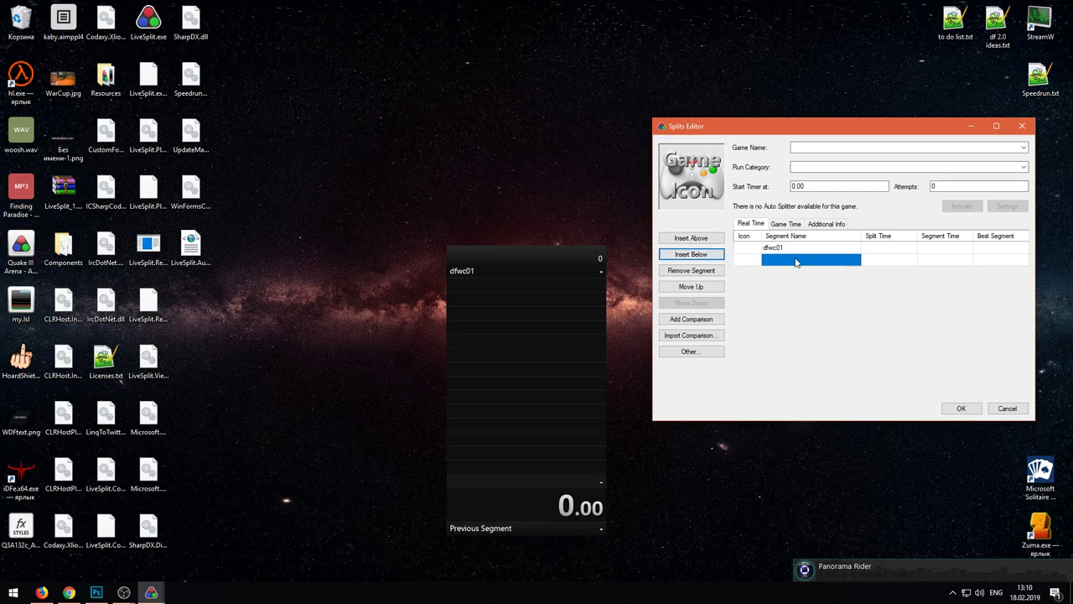
# Step: Name the second segment dfwc02, and insert an empty segment above it and remove that segment again
pyautogui.click(784, 260)
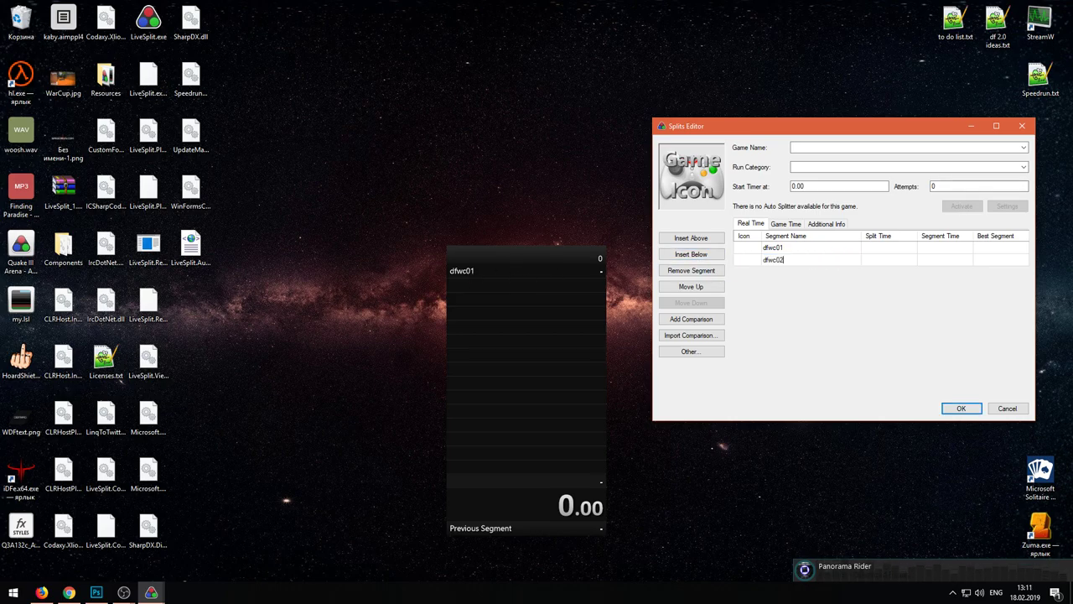
pyautogui.click(692, 238)
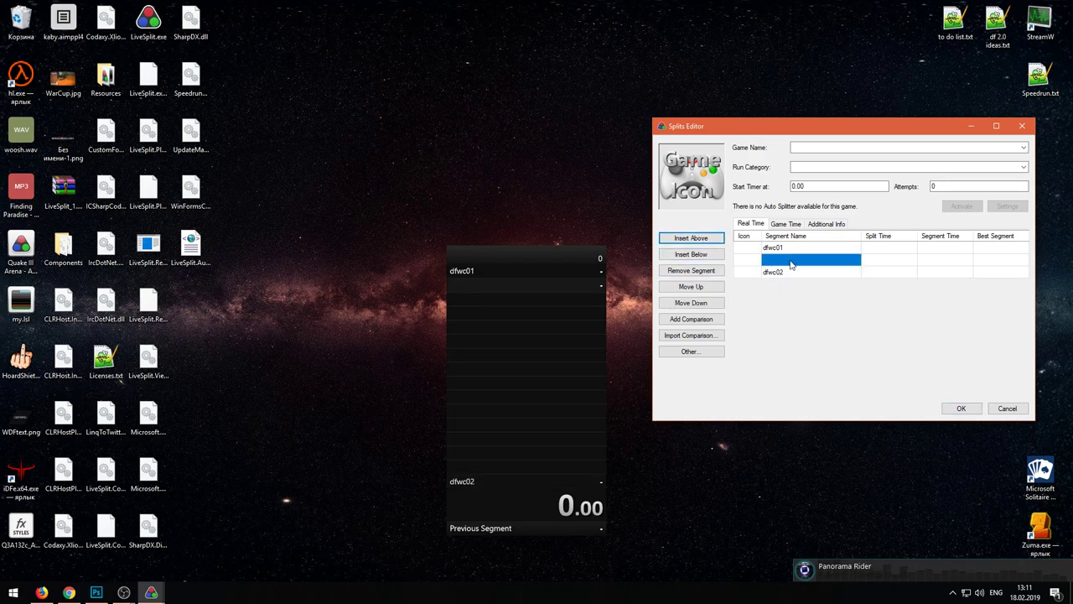
pyautogui.click(714, 303)
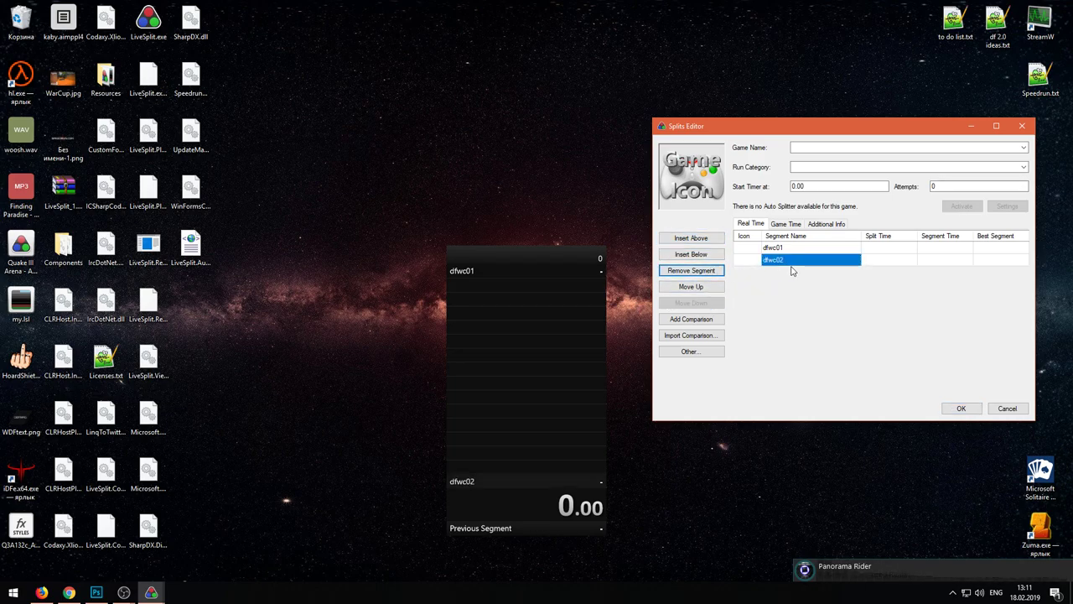
# Step: Add a third segment named dfwc03 below dfwc02 and accept the splits
pyautogui.click(776, 274)
pyautogui.write('dfwc03')
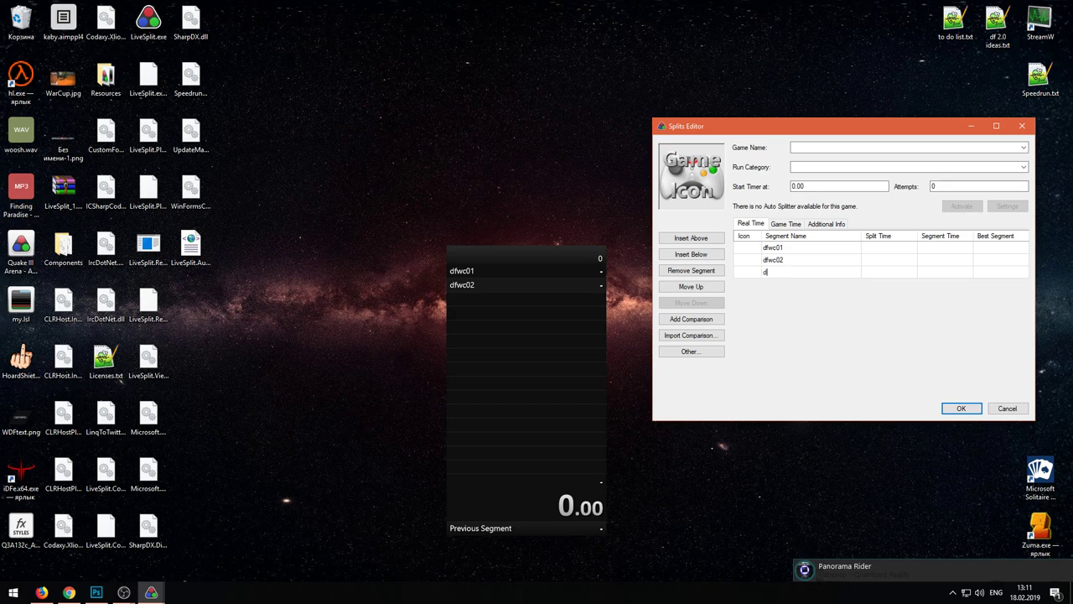
pyautogui.doubleClick(795, 271)
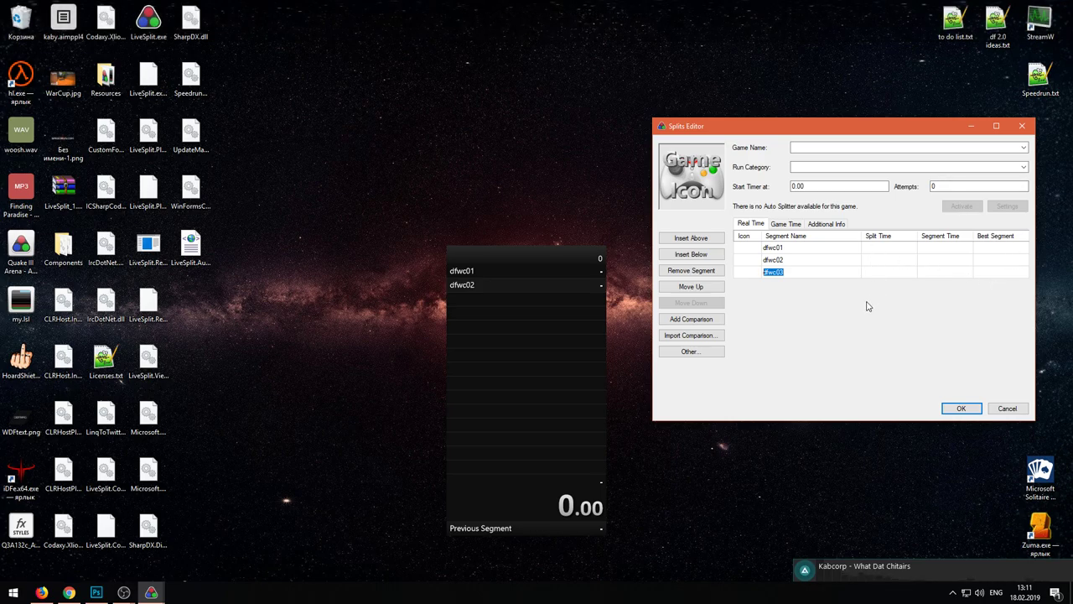
pyautogui.click(790, 247)
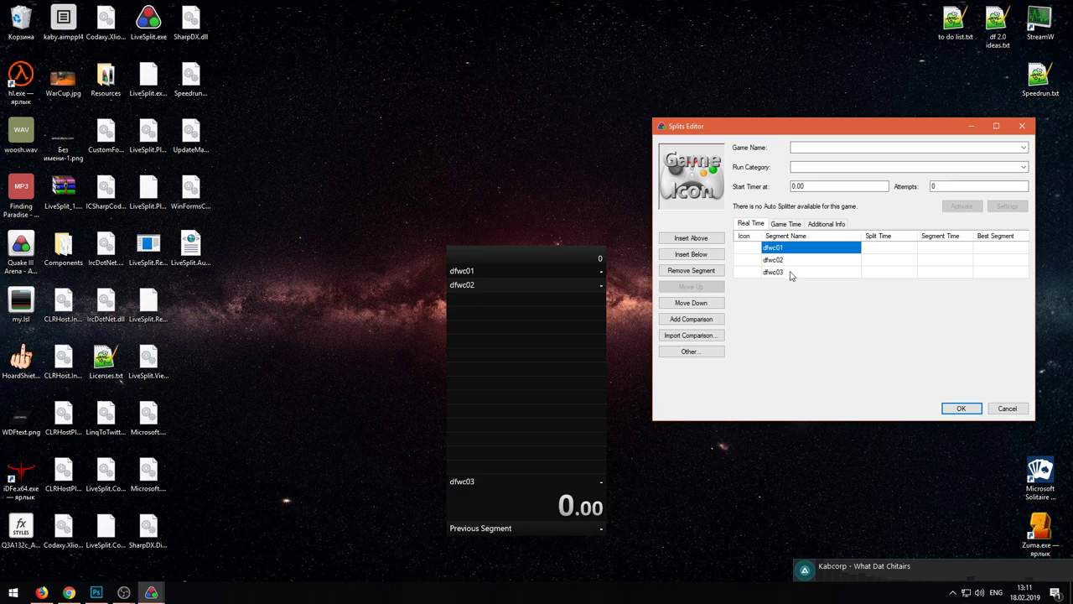
pyautogui.click(790, 272)
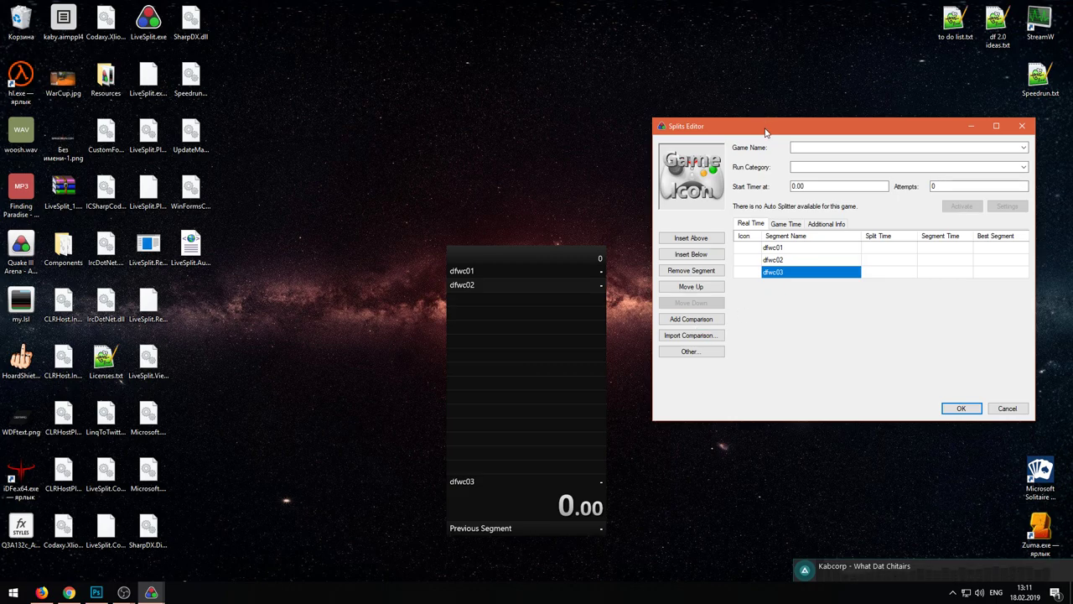
pyautogui.click(787, 249)
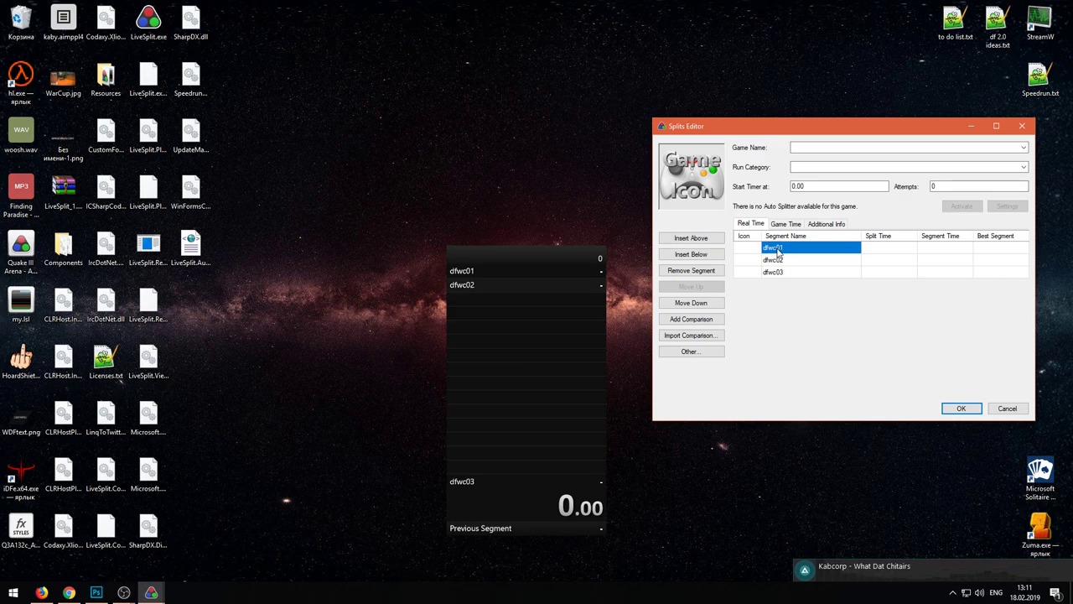
pyautogui.click(776, 262)
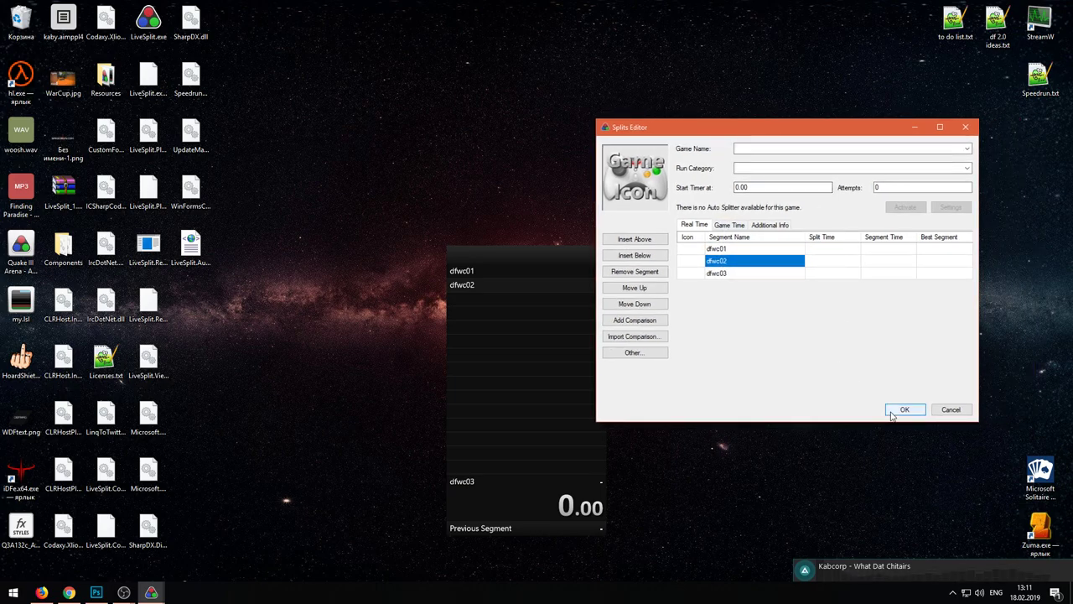
pyautogui.click(902, 408)
# Step: Reopen the Splits Editor from the timer and set the game name to DEFRAG
pyautogui.rightClick(535, 378)
pyautogui.click(570, 372)
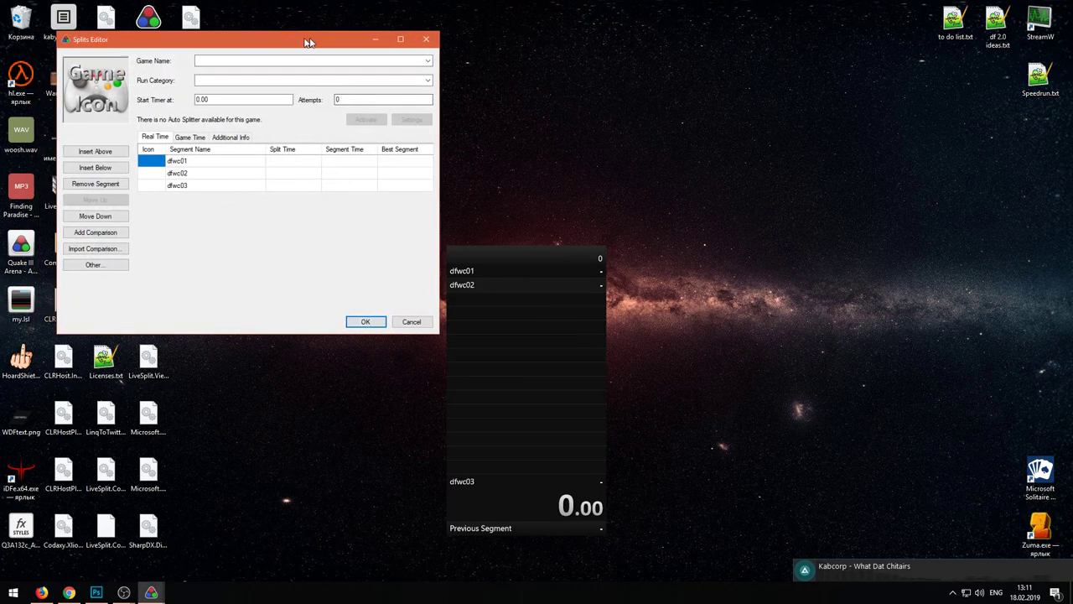
pyautogui.click(447, 62)
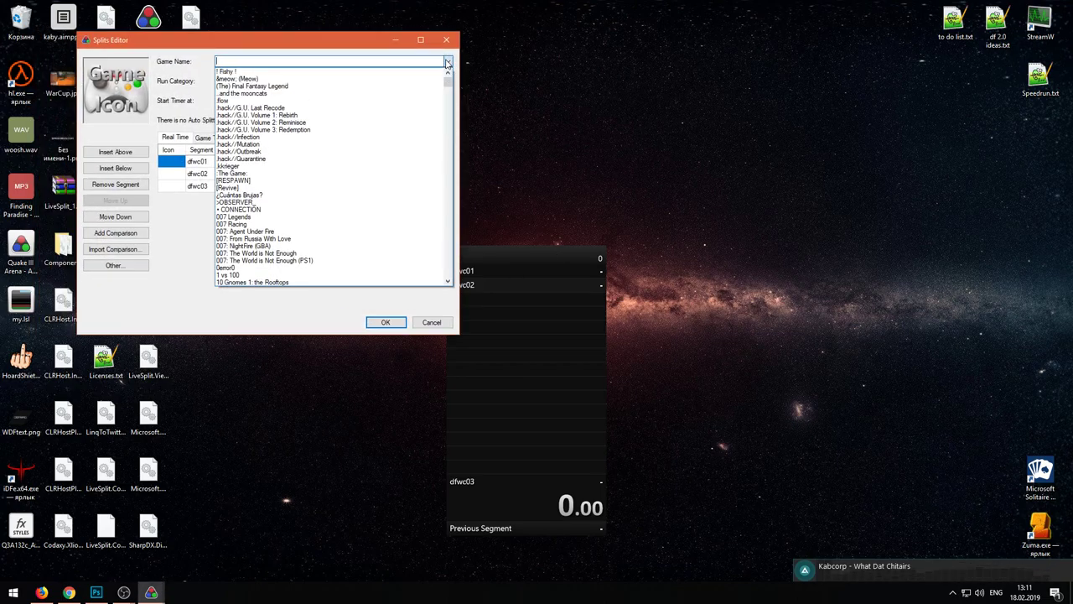
pyautogui.write('frag')
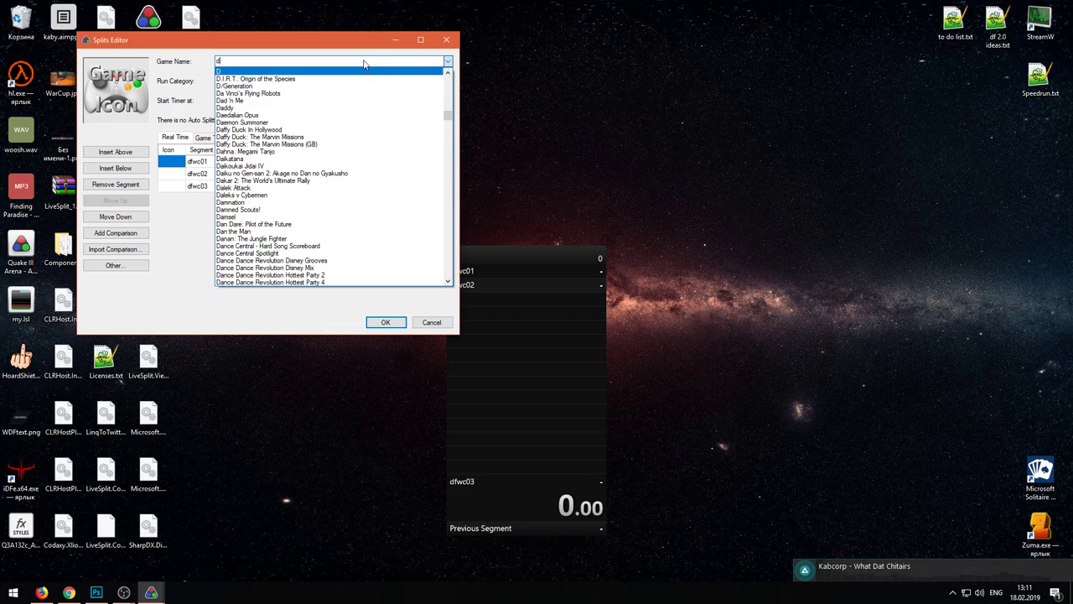
pyautogui.hotkey('ctrl', 'a')
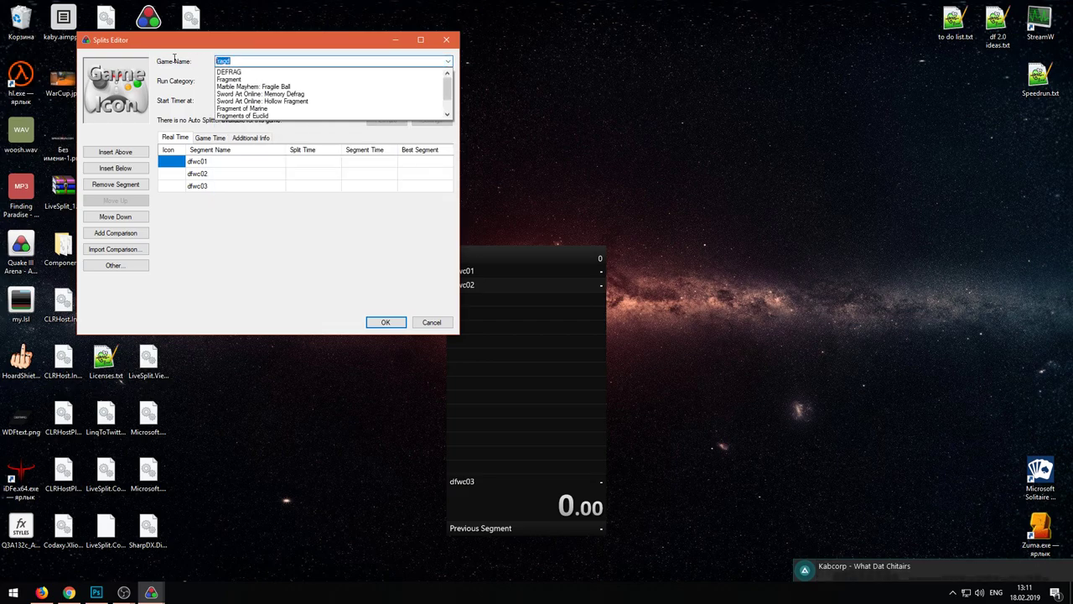
pyautogui.write('defrag')
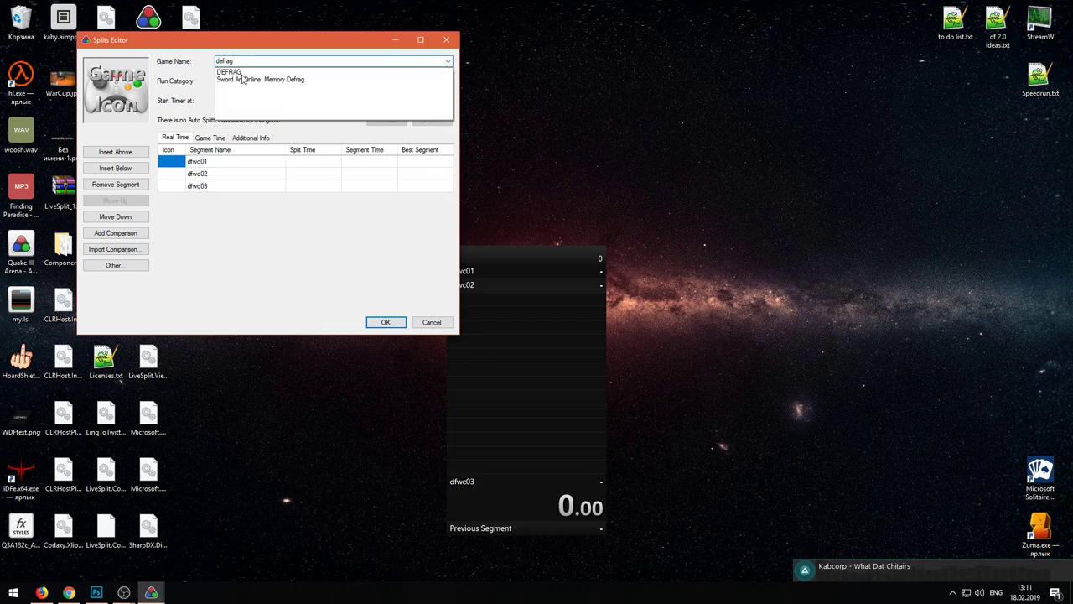
pyautogui.click(229, 73)
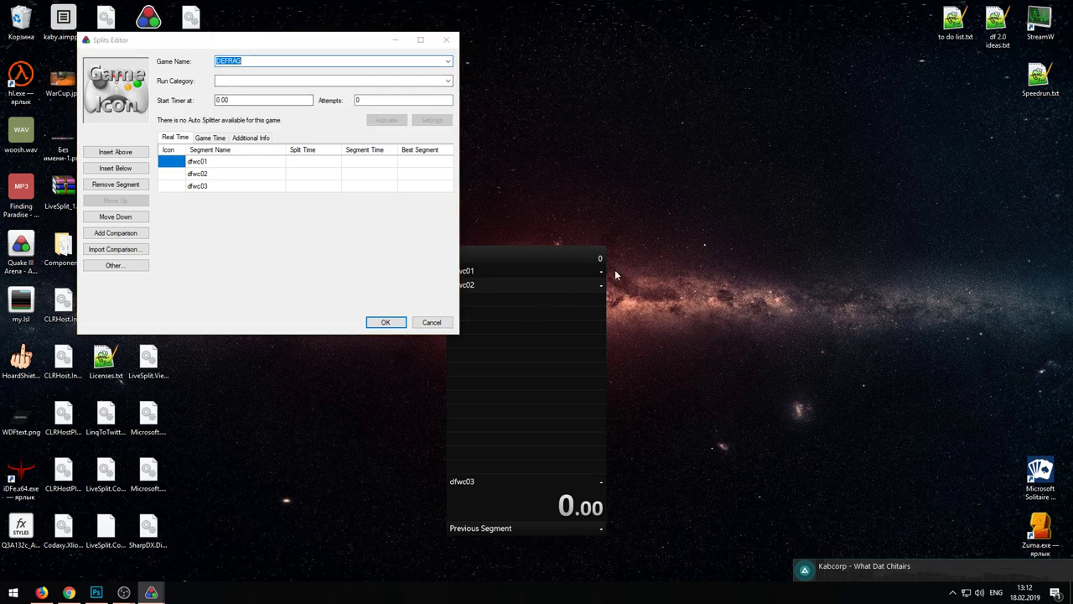
# Step: Set the run category to DFWC01-17 and accept the edited splits
pyautogui.moveTo(280, 40); pyautogui.dragTo(276, 47)
pyautogui.click(447, 83)
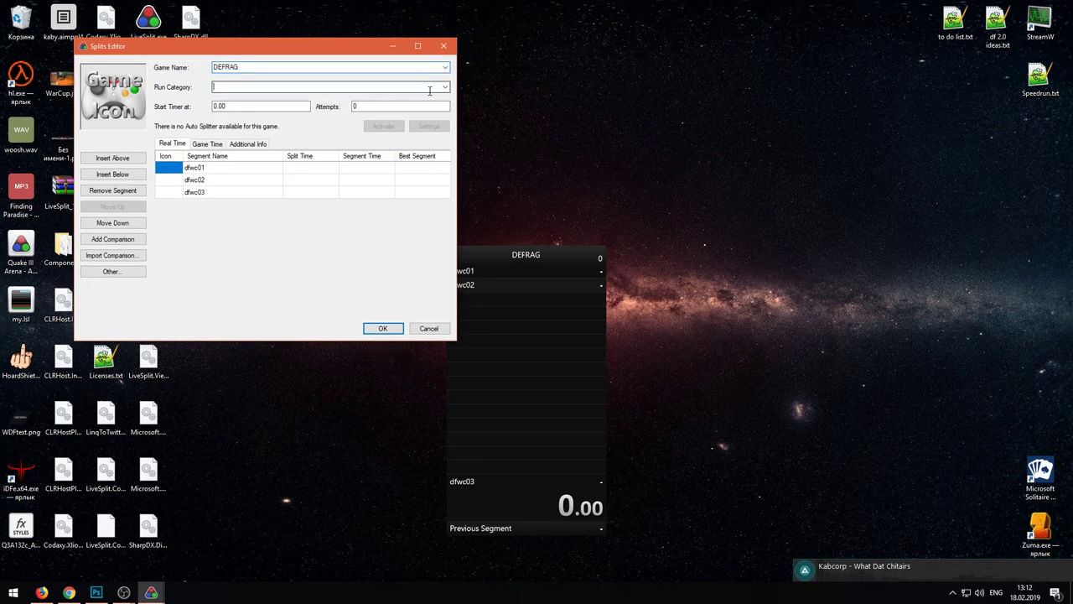
pyautogui.click(446, 87)
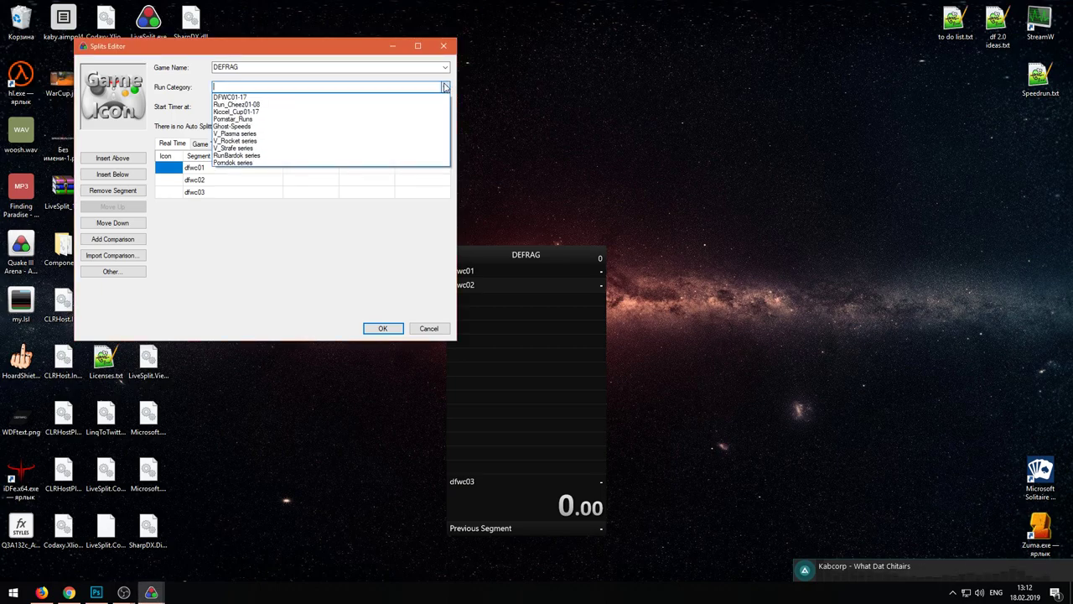
pyautogui.click(262, 98)
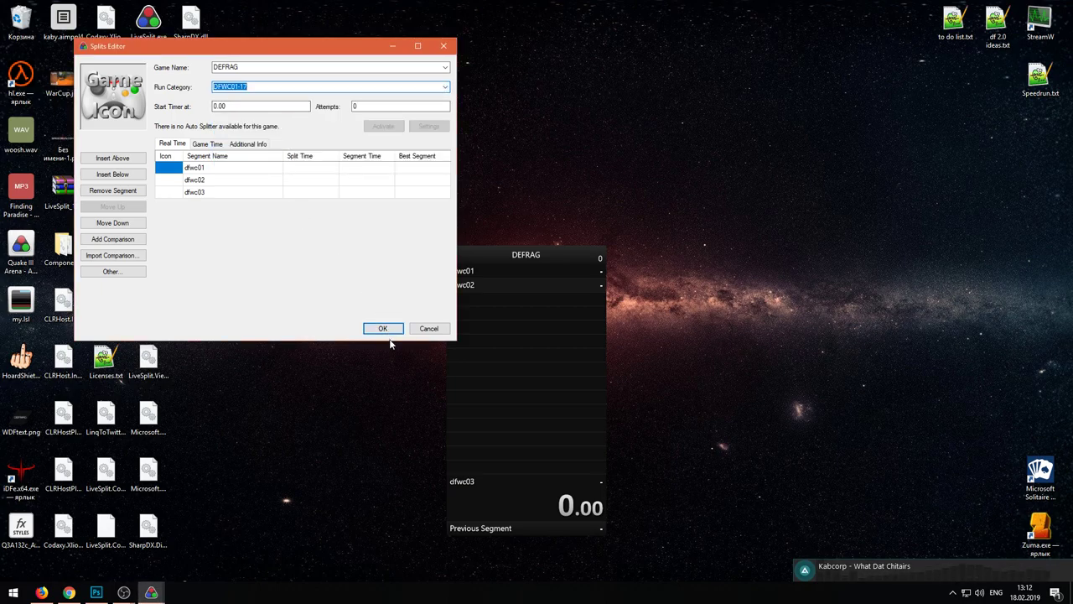
pyautogui.click(480, 338)
pyautogui.press('Return')
# Step: Reposition the timer window and examine the hotkey assignments in the timer's settings
pyautogui.moveTo(541, 352); pyautogui.dragTo(659, 267)
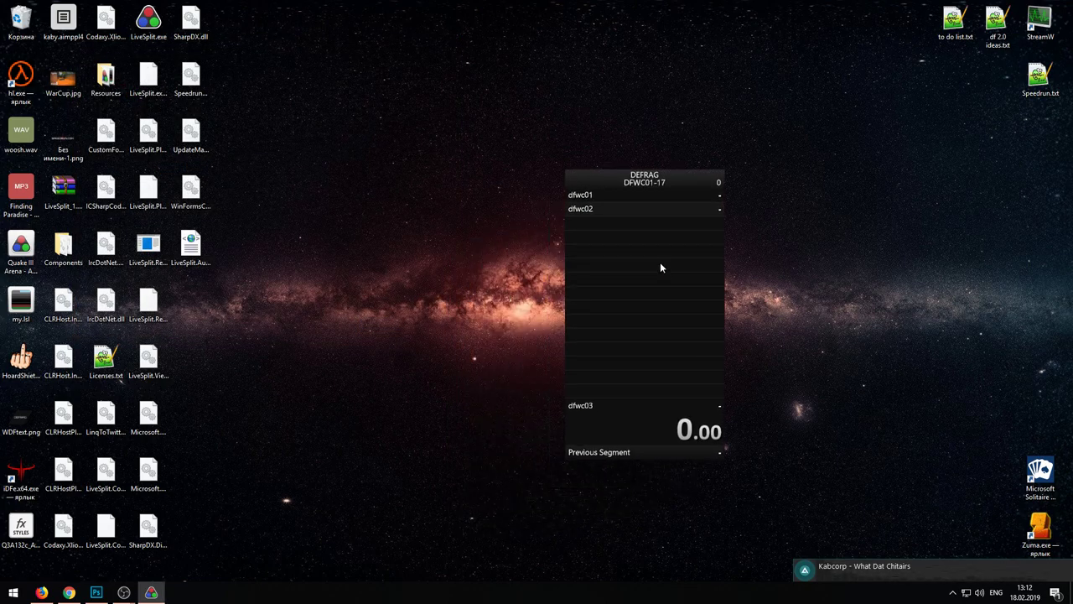
pyautogui.rightClick(652, 264)
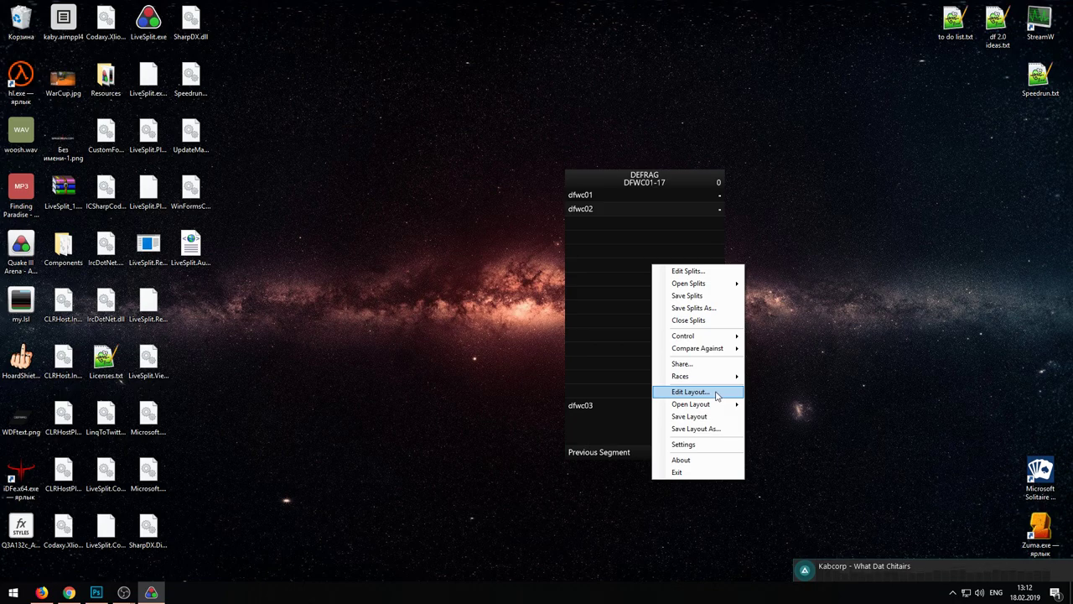
pyautogui.moveTo(713, 341)
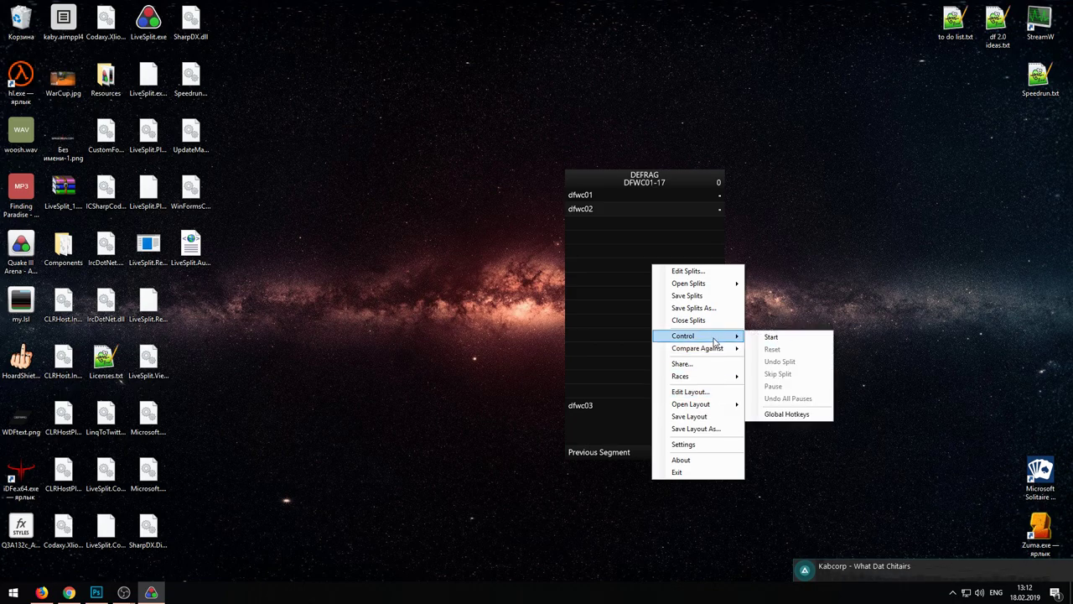
pyautogui.click(719, 445)
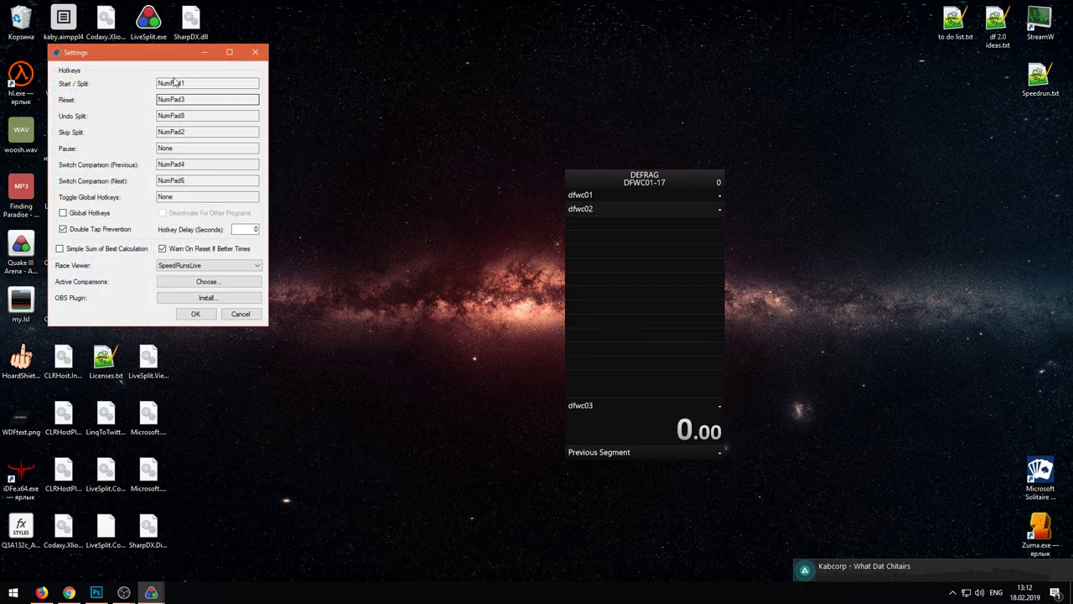
pyautogui.moveTo(149, 56); pyautogui.dragTo(387, 161)
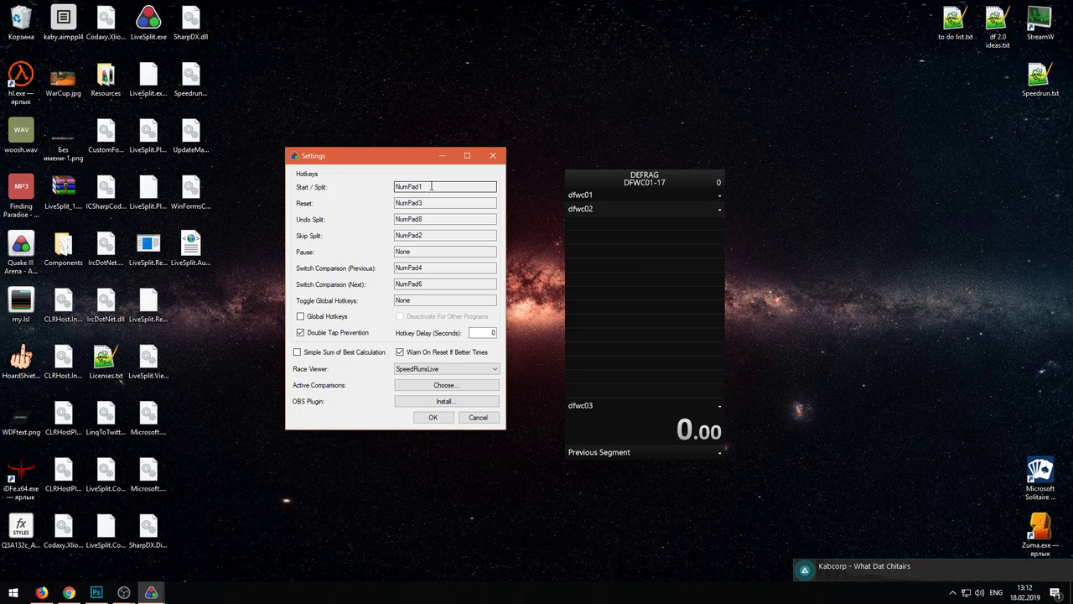
pyautogui.click(433, 416)
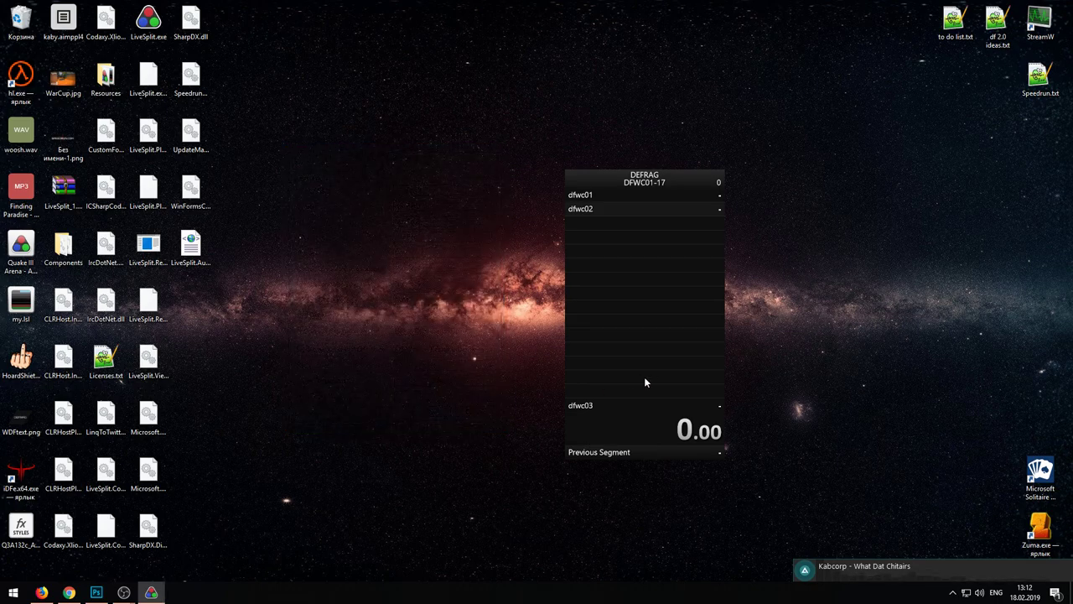
# Step: Start the timer with its hotkey and split the dfwc01 segment
pyautogui.press('KP_1')
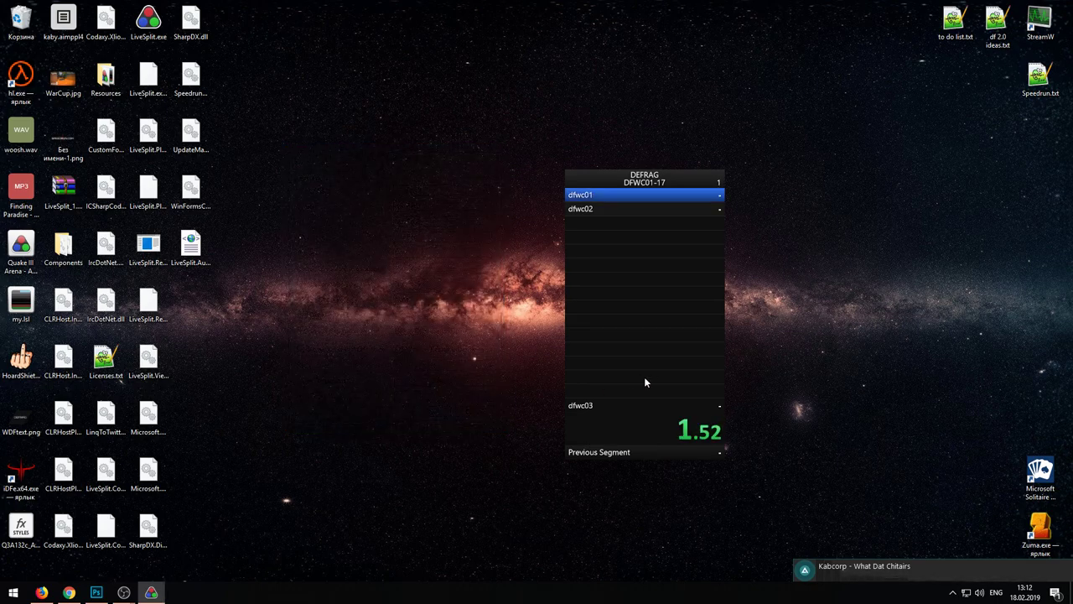
pyautogui.press('KP_1')
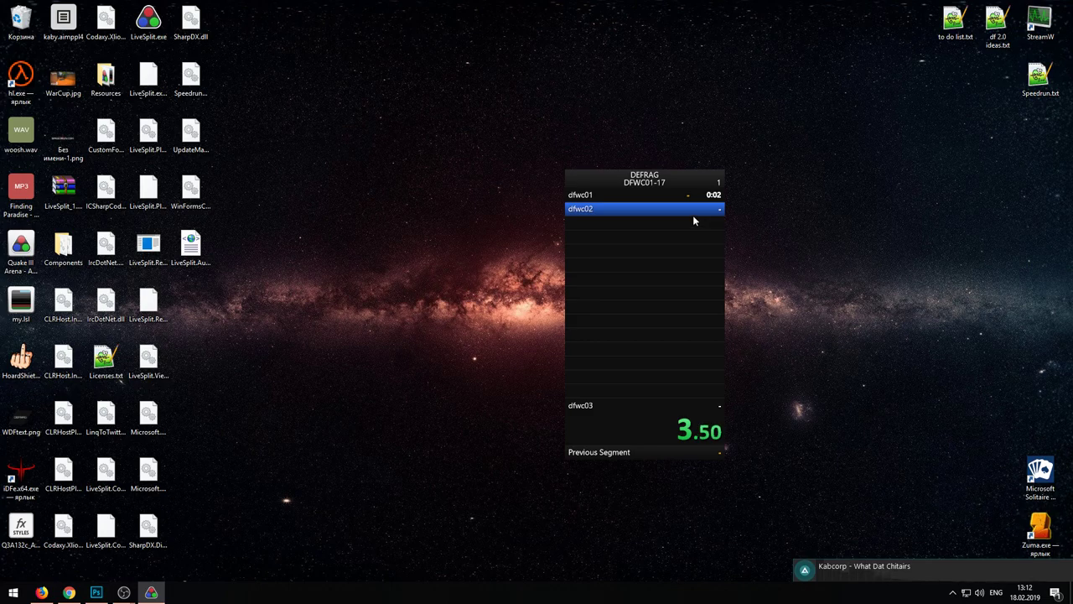
pyautogui.rightClick(635, 328)
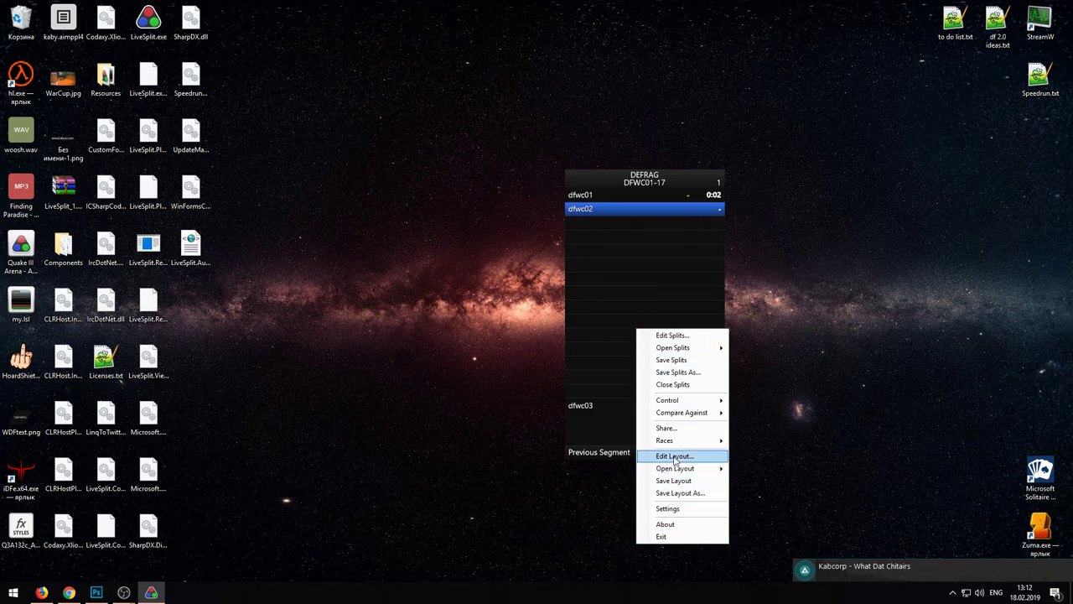
pyautogui.click(670, 457)
pyautogui.click(353, 66)
# Step: Open the timer's settings beside the timer window and set the Pause hotkey to Space
pyautogui.rightClick(668, 334)
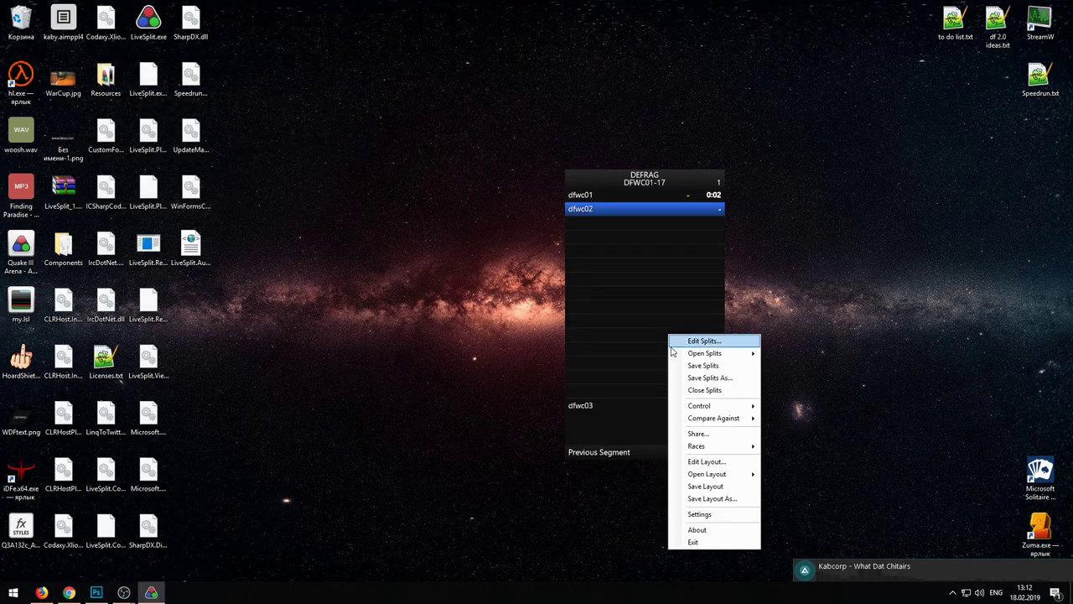
pyautogui.click(713, 514)
pyautogui.moveTo(184, 73); pyautogui.dragTo(401, 189)
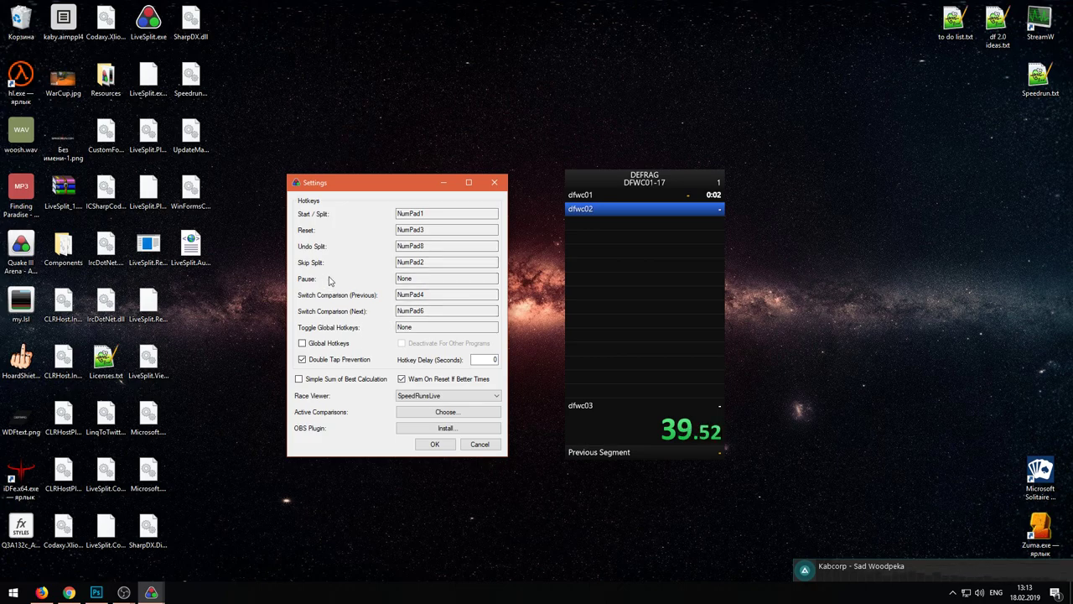
pyautogui.click(420, 278)
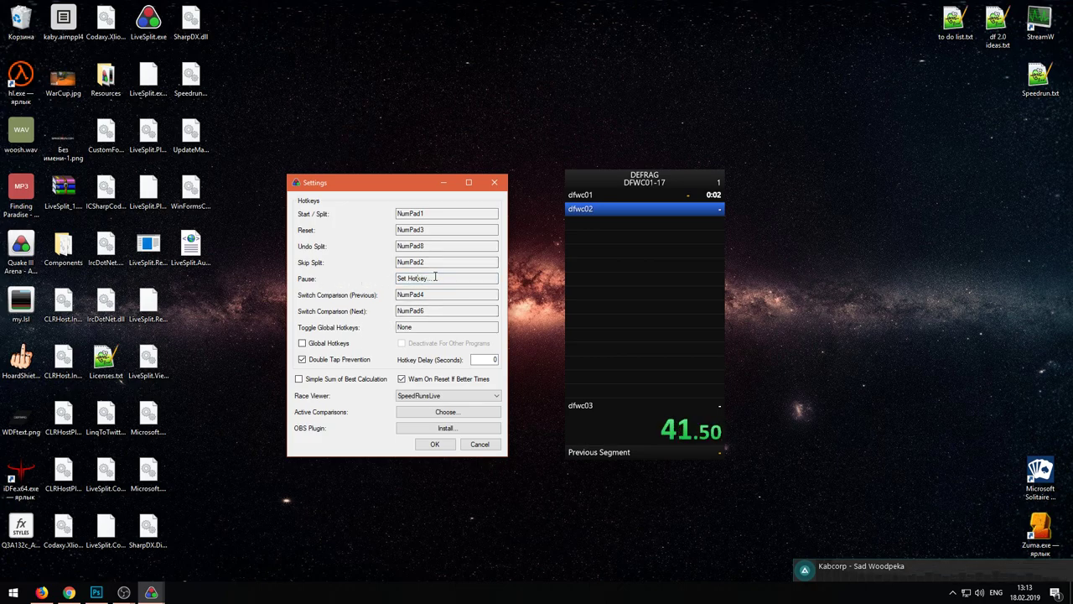
pyautogui.press('space')
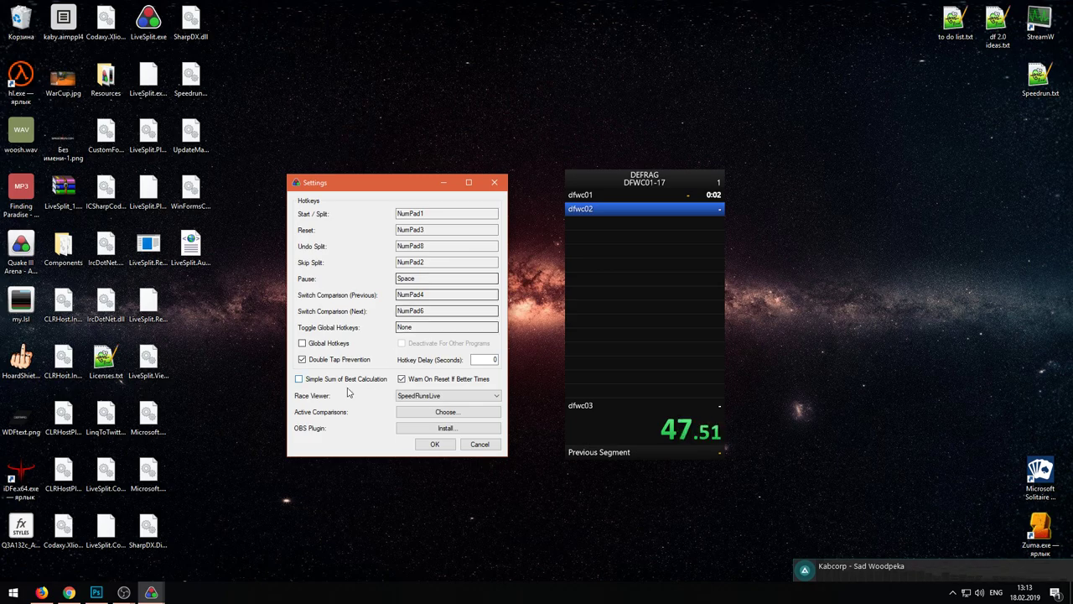
# Step: Set the race viewer to Speedrun.tv and accept the settings
pyautogui.click(460, 396)
pyautogui.click(435, 411)
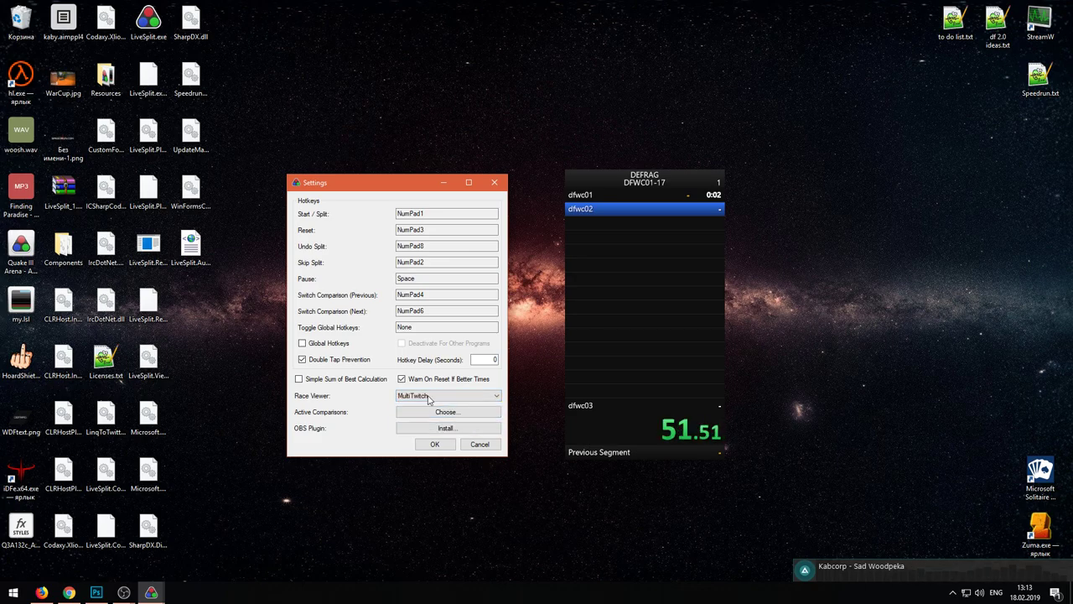
pyautogui.click(415, 398)
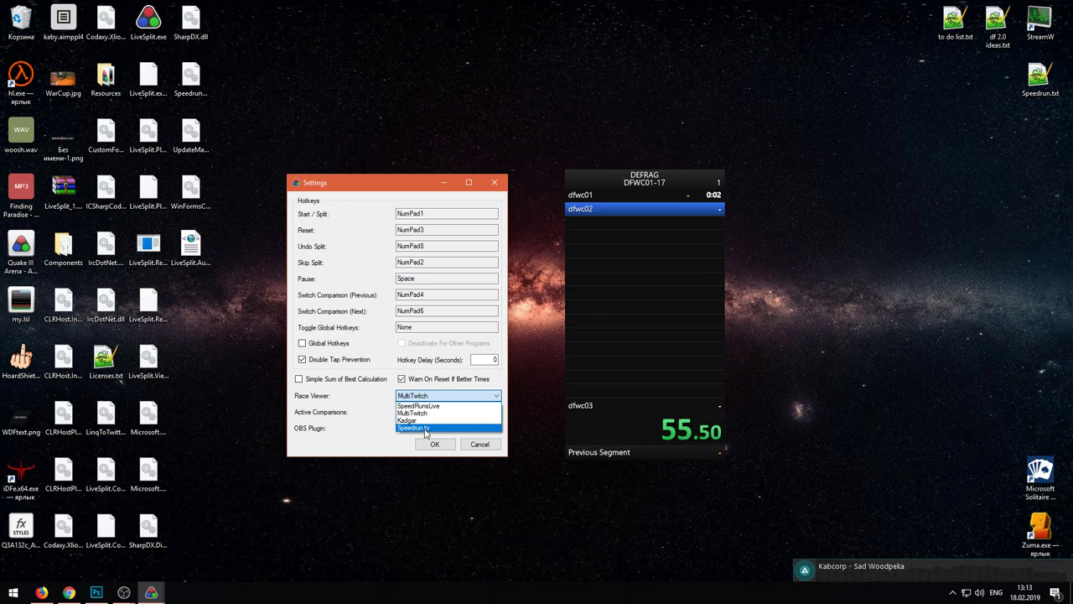
pyautogui.click(425, 429)
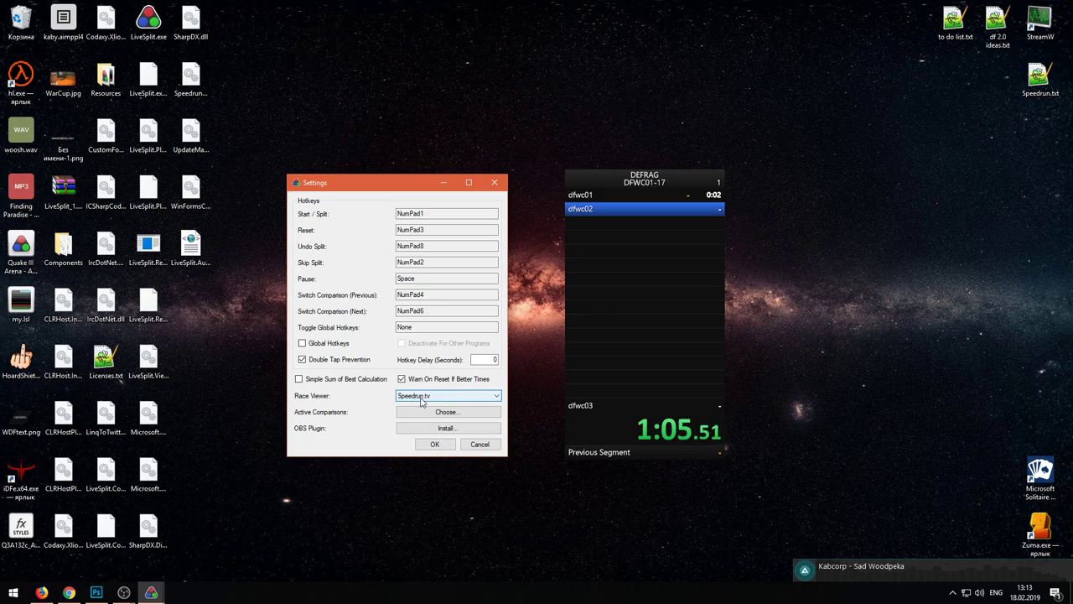
pyautogui.click(444, 446)
# Step: Open the layout editor and place the Title component's settings beside the timer window
pyautogui.rightClick(657, 282)
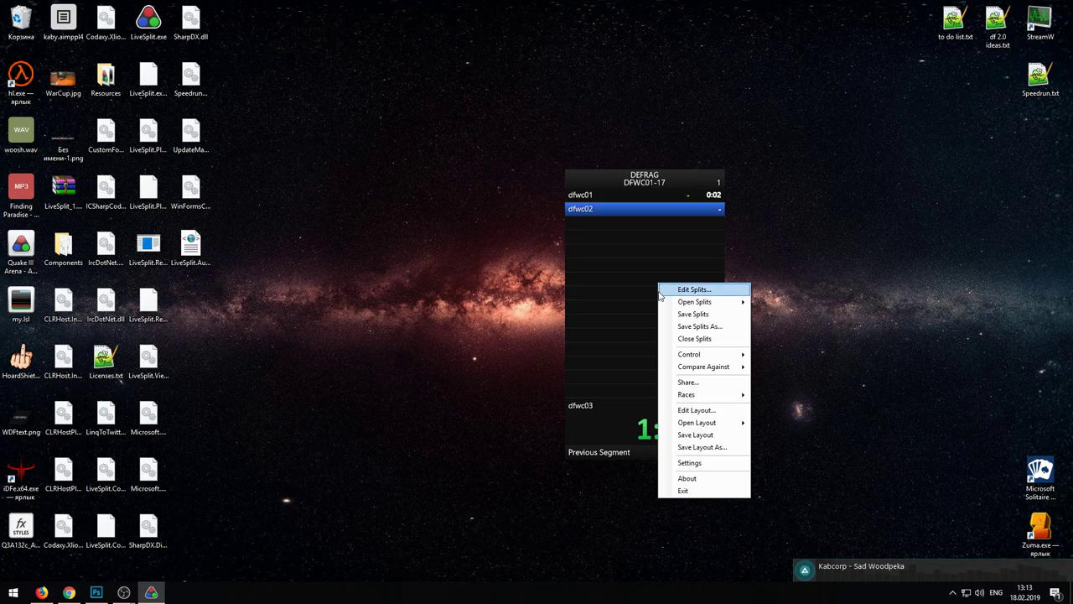
pyautogui.click(714, 417)
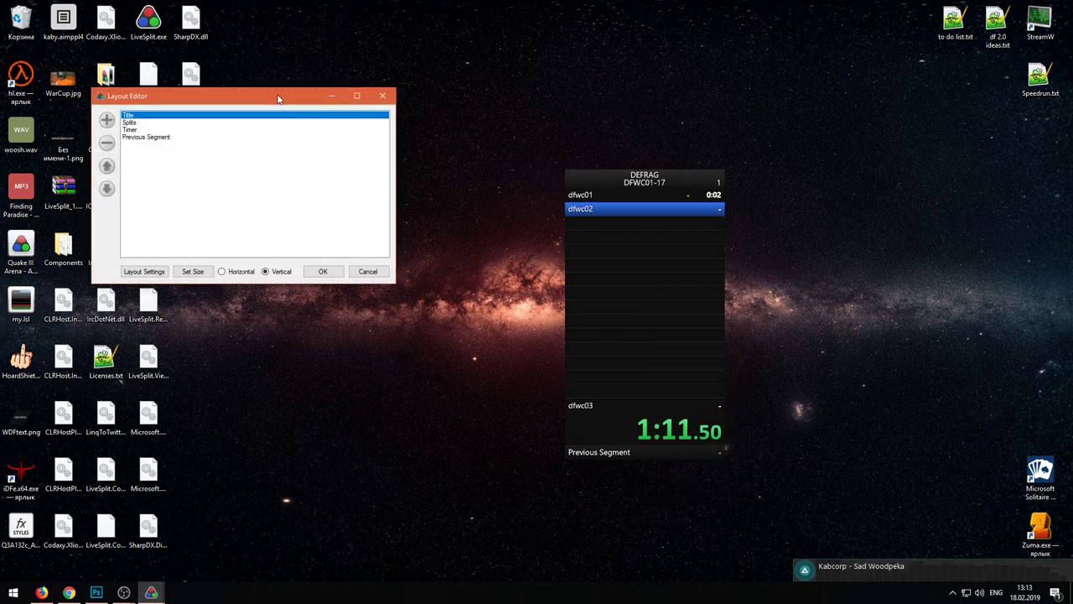
pyautogui.moveTo(269, 92); pyautogui.dragTo(412, 174)
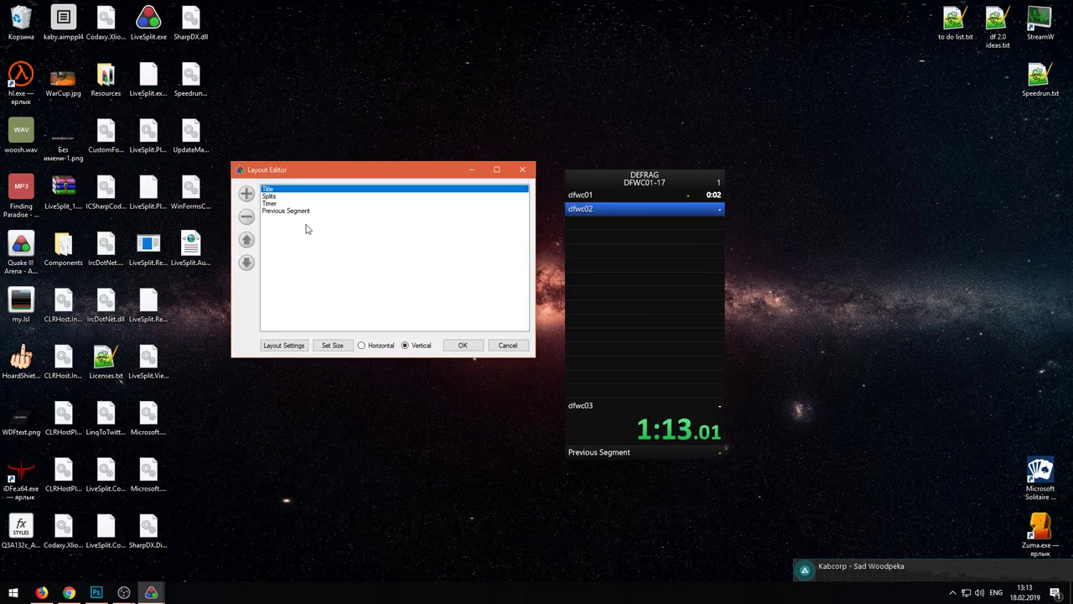
pyautogui.doubleClick(275, 194)
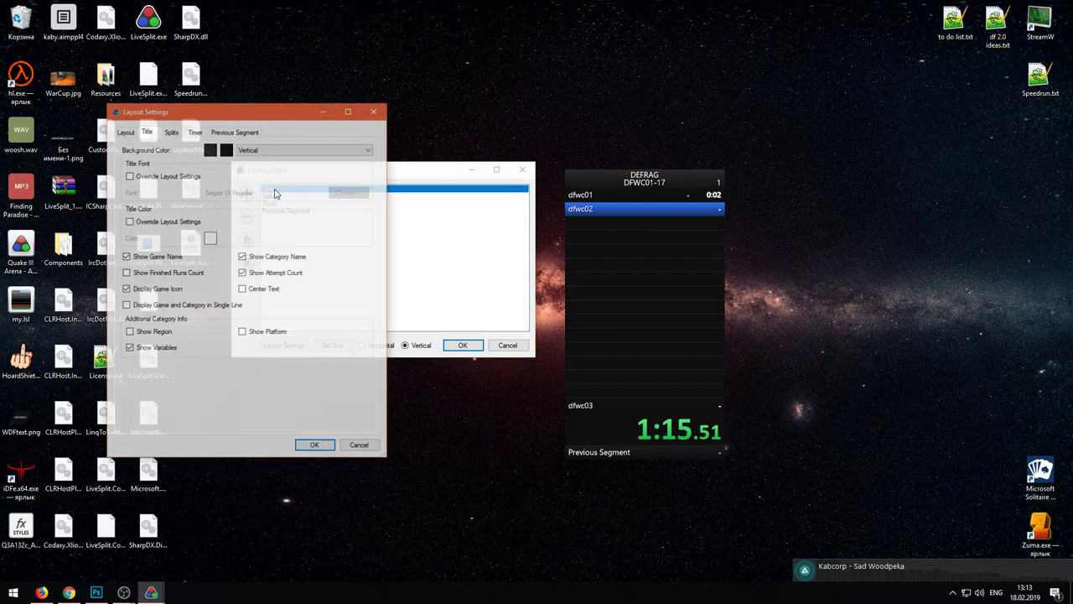
pyautogui.moveTo(257, 114); pyautogui.dragTo(904, 116)
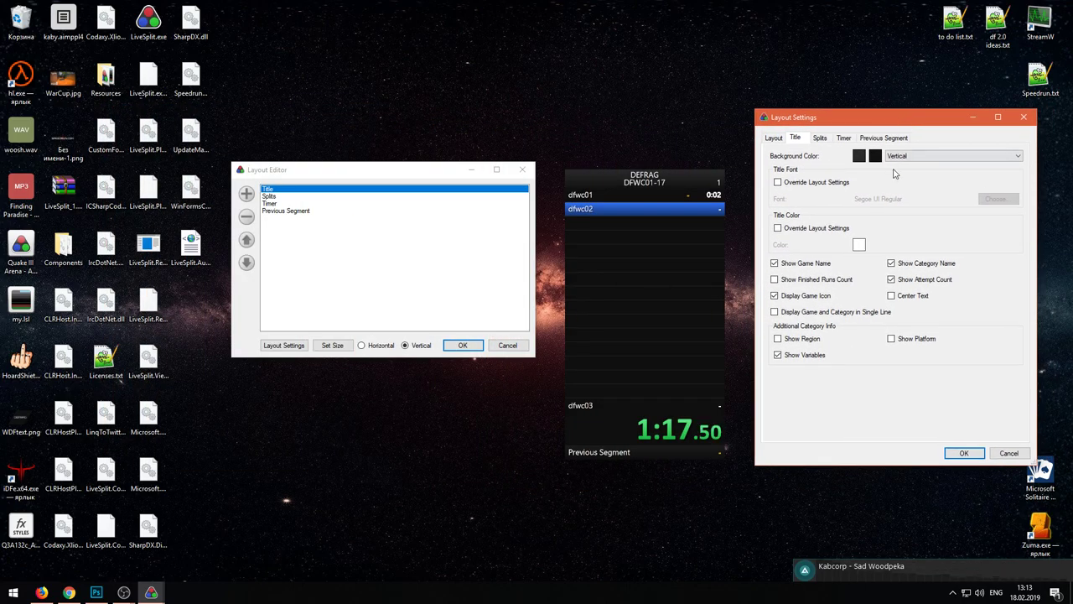
# Step: Try the Plain and Horizontal background styles for the title and return it to Vertical
pyautogui.click(913, 158)
pyautogui.click(912, 158)
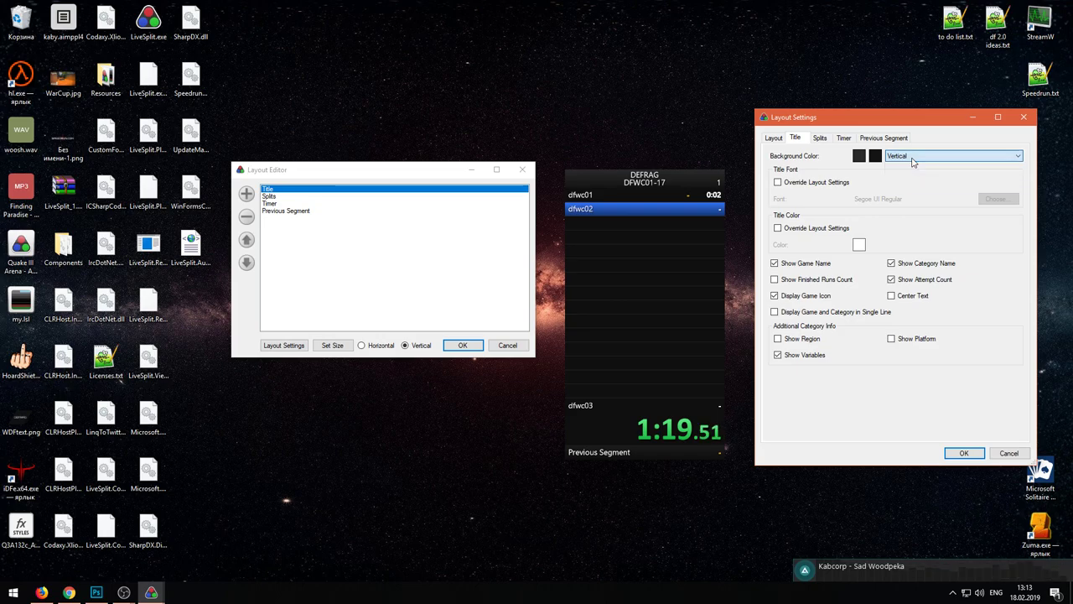
pyautogui.click(913, 159)
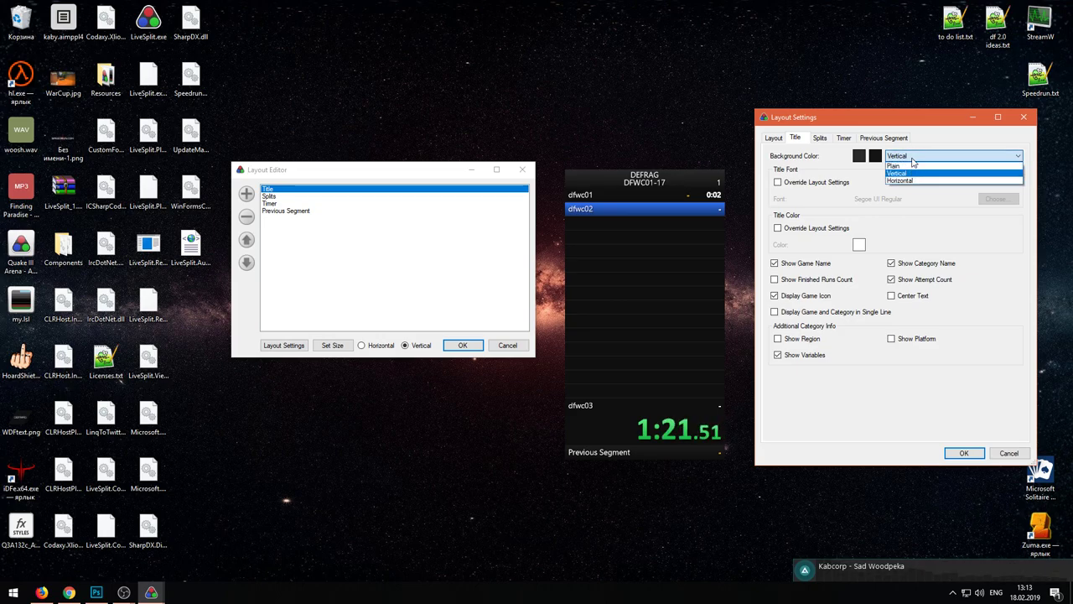
pyautogui.click(912, 159)
pyautogui.click(912, 159)
pyautogui.click(913, 166)
pyautogui.click(925, 156)
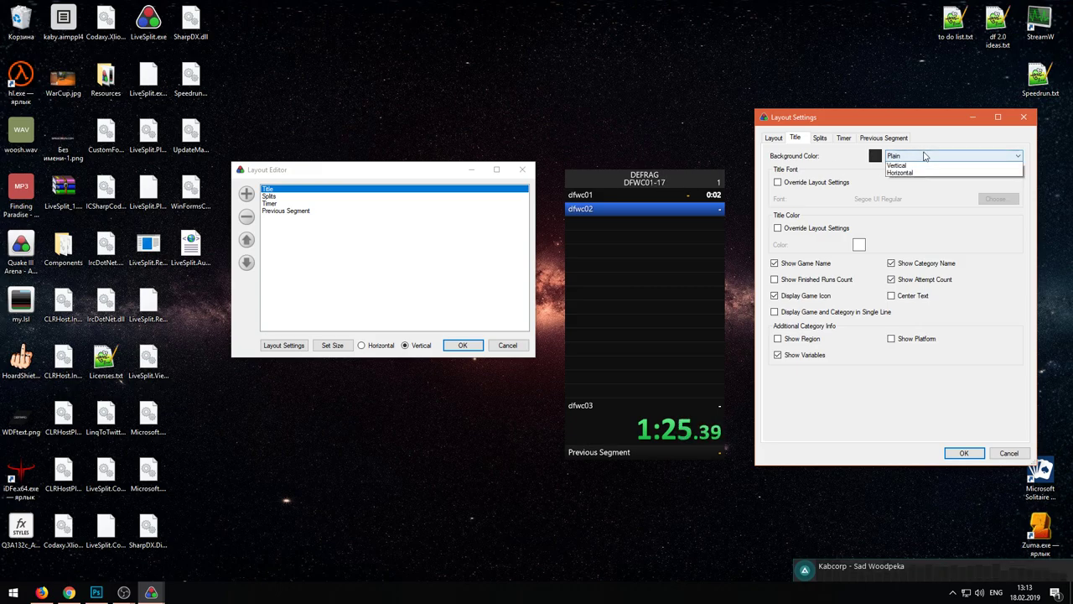
pyautogui.click(909, 165)
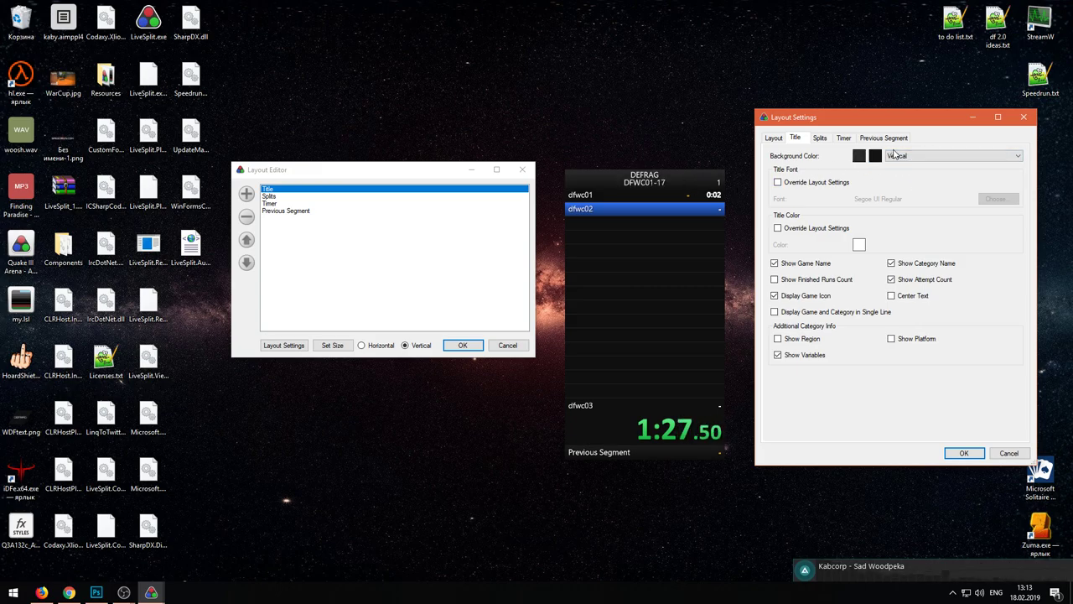
pyautogui.click(895, 156)
pyautogui.click(914, 183)
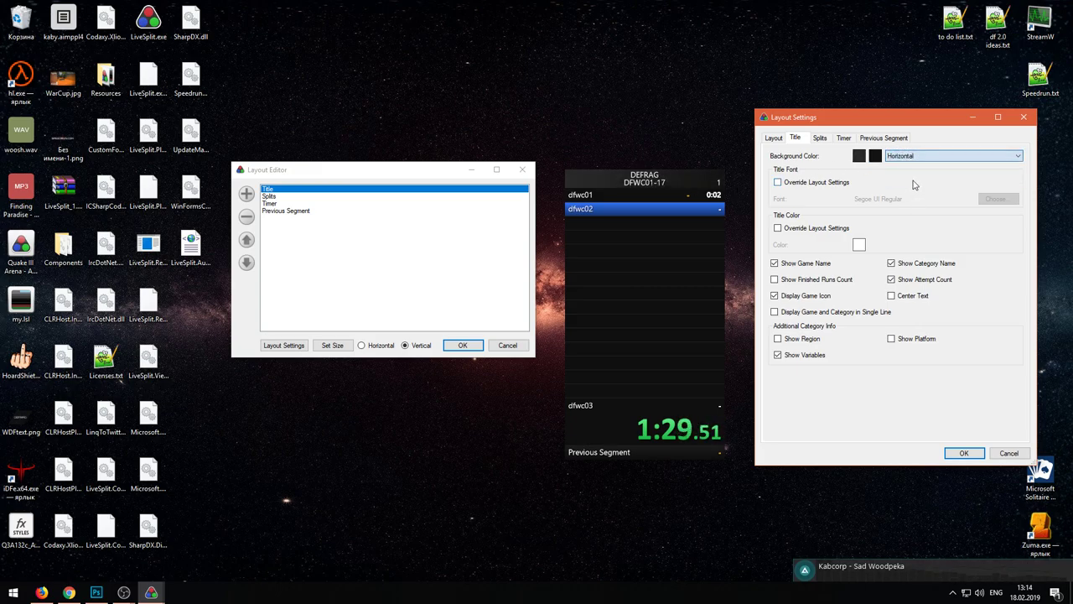
pyautogui.click(915, 157)
pyautogui.click(915, 173)
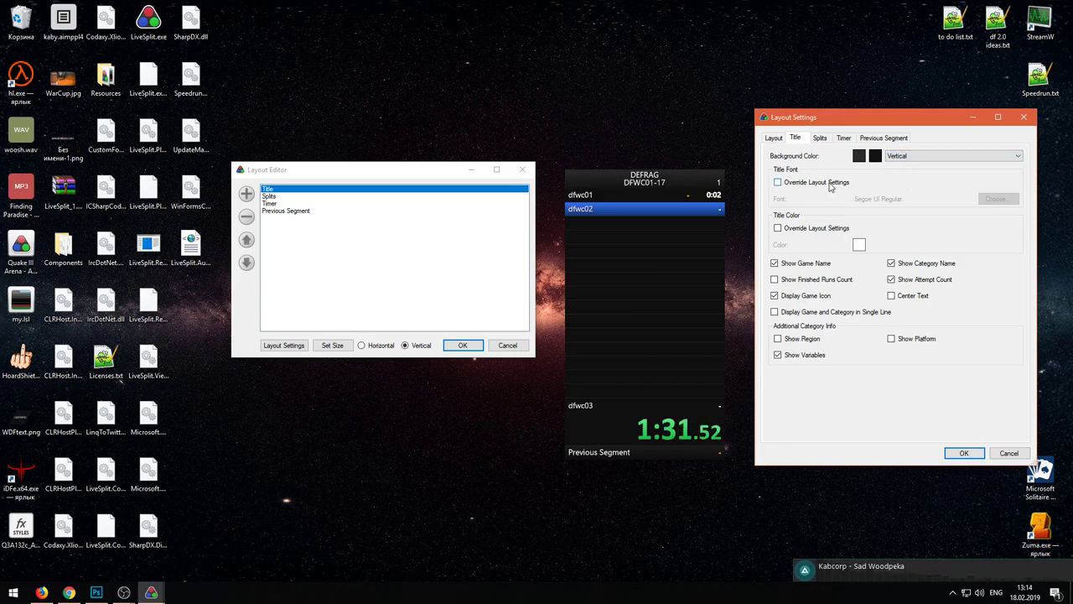
# Step: Override the layout's title font with Orbitron Black
pyautogui.click(778, 182)
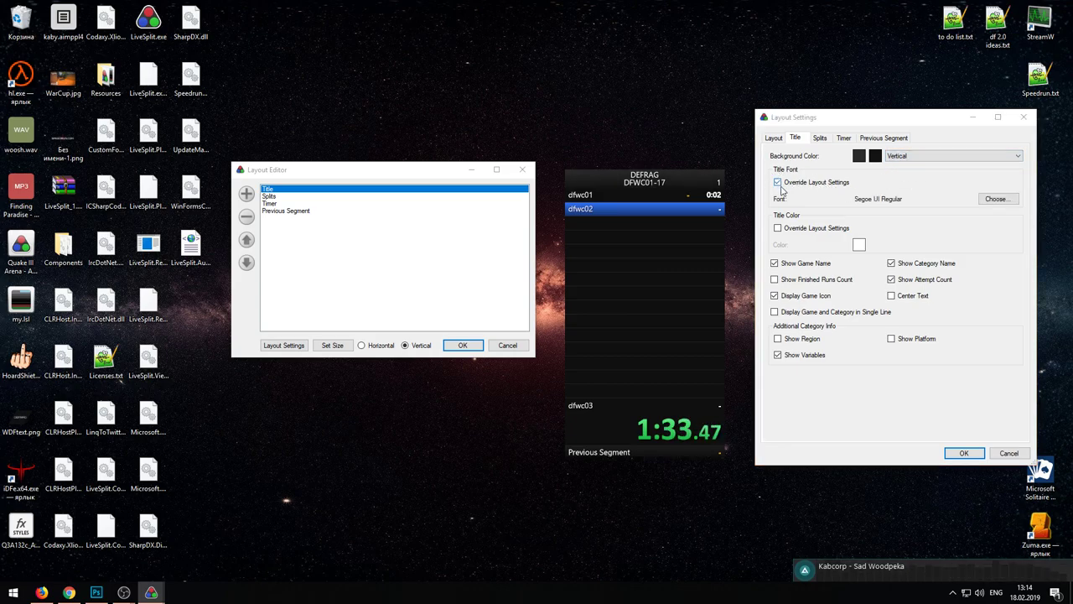
pyautogui.click(996, 198)
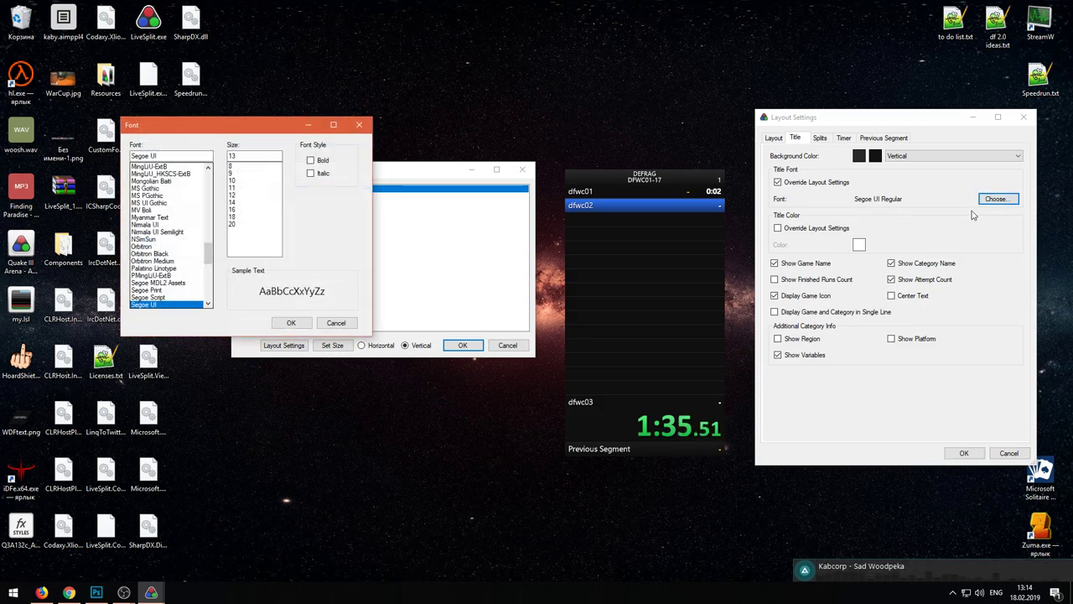
pyautogui.click(151, 253)
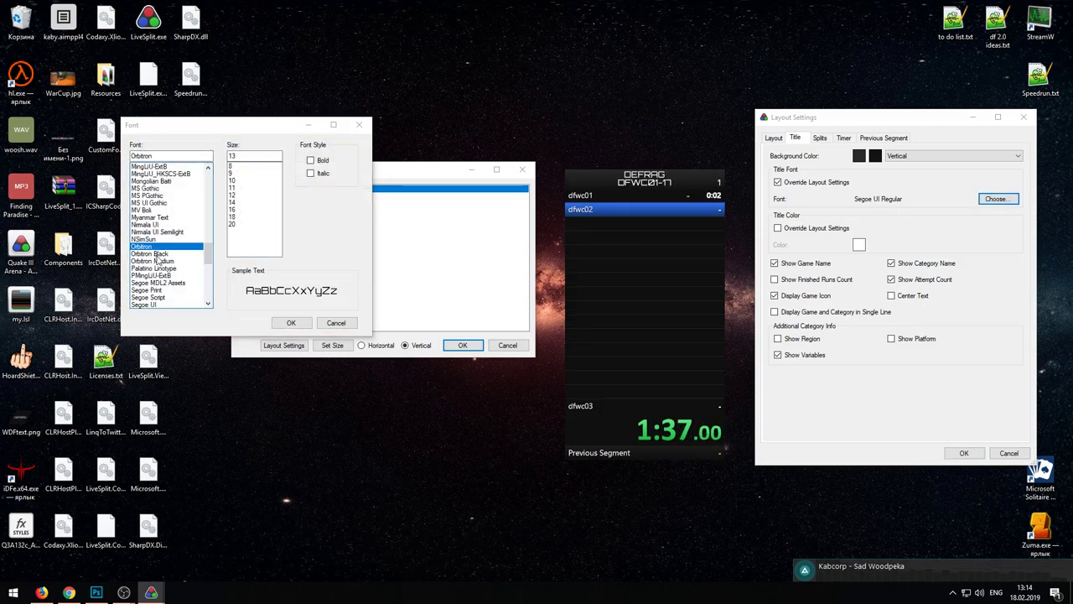
pyautogui.click(291, 322)
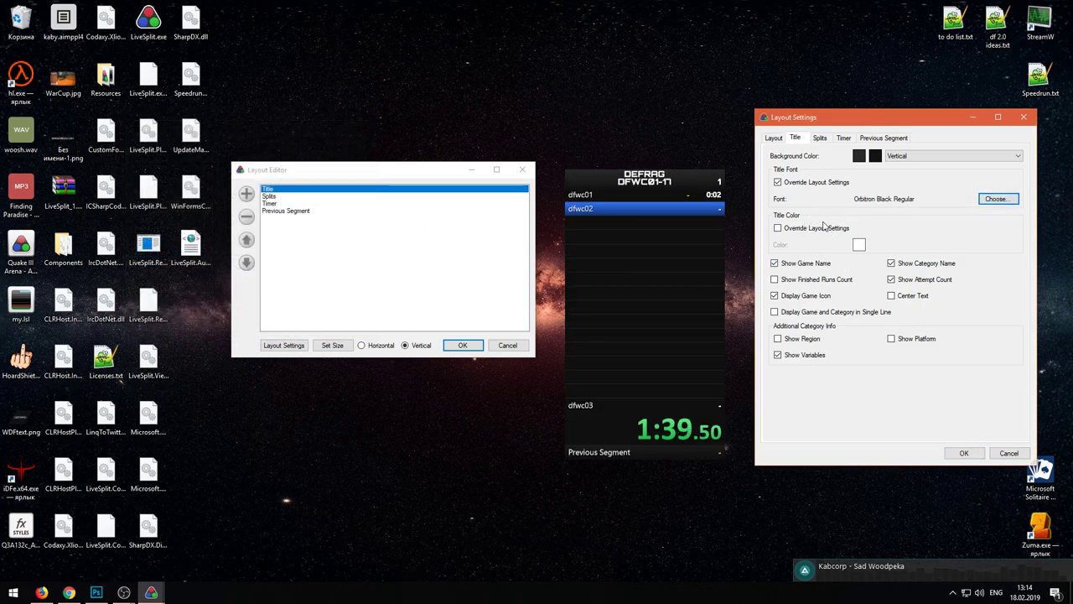
# Step: Override the layout's title color with pure red
pyautogui.click(777, 228)
pyautogui.click(858, 244)
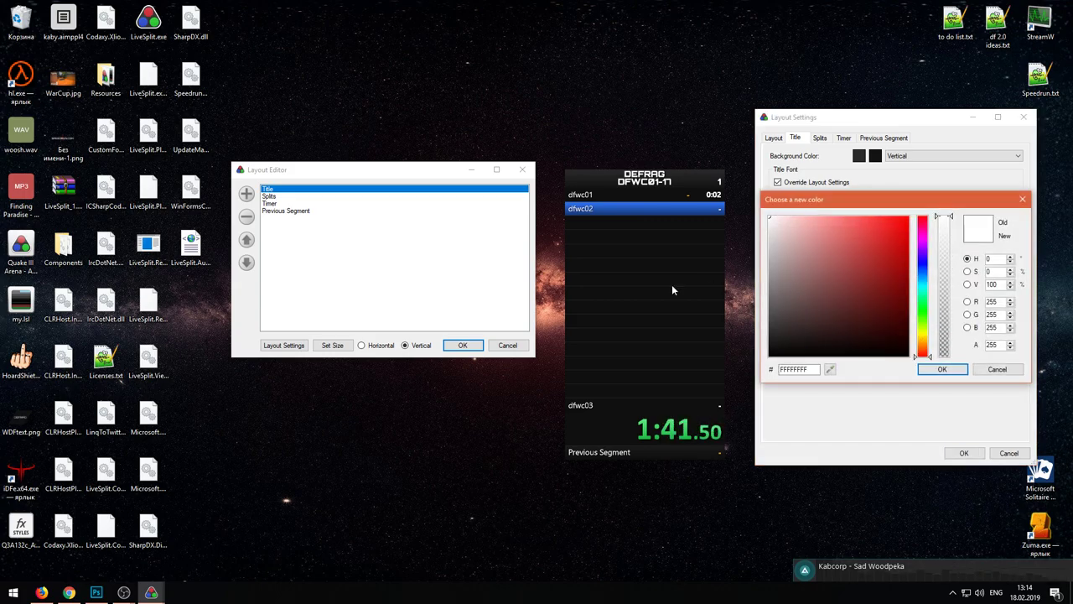
pyautogui.moveTo(907, 217); pyautogui.dragTo(943, 219)
pyautogui.click(941, 369)
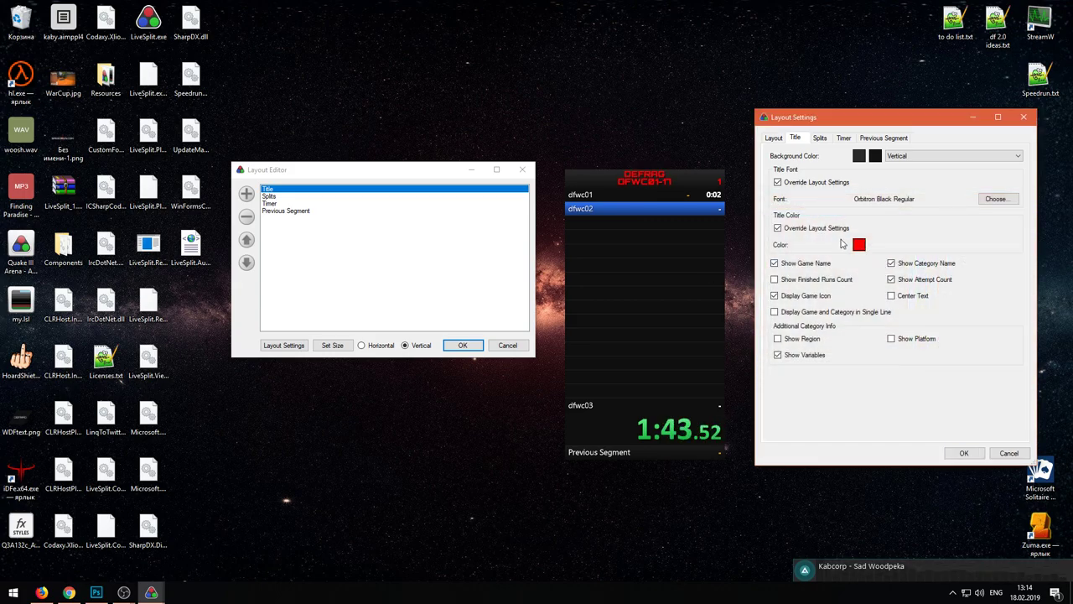
# Step: Try out the finished runs count and game icon options for the title and restore both
pyautogui.click(799, 285)
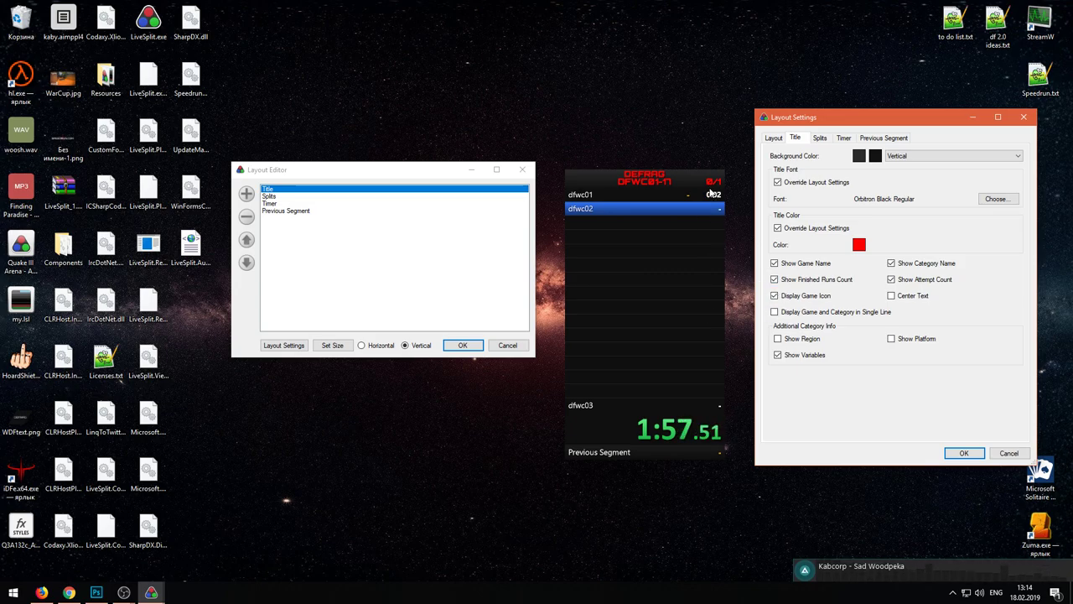
pyautogui.click(774, 280)
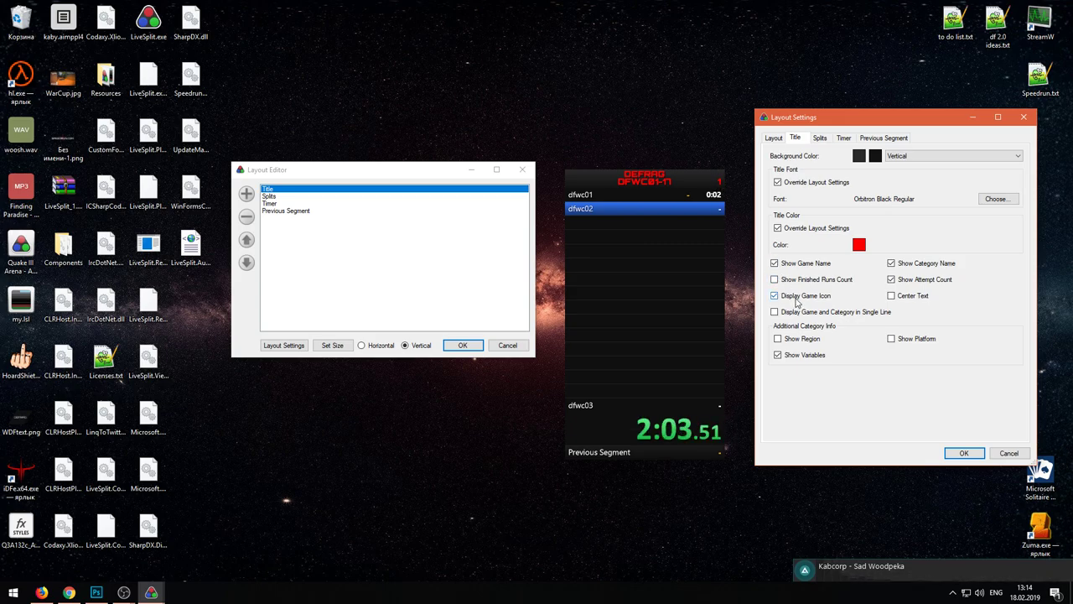
pyautogui.click(796, 298)
pyautogui.click(796, 298)
pyautogui.doubleClick(796, 299)
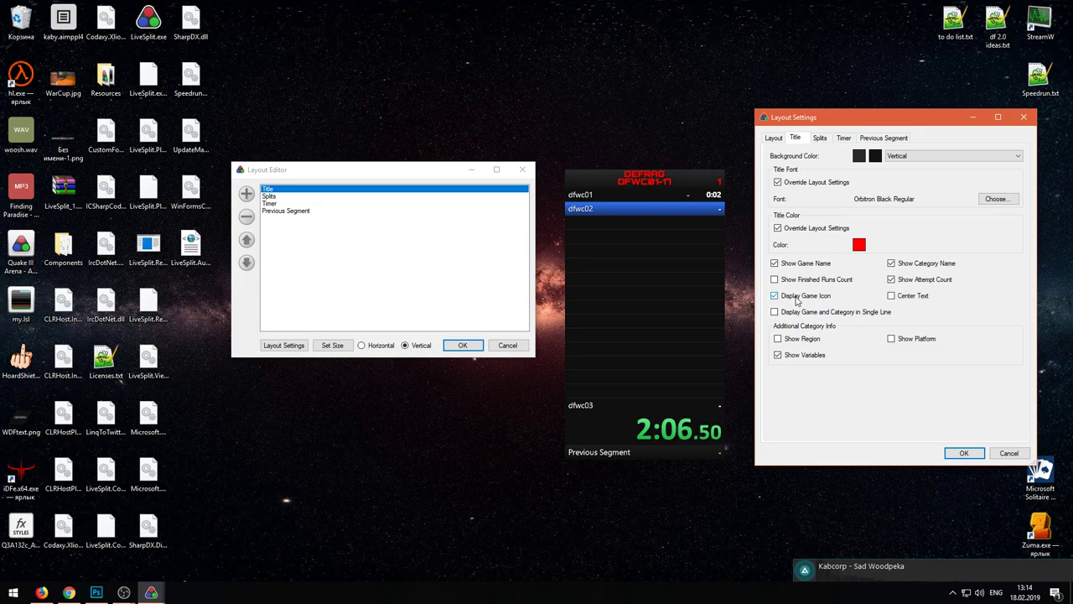
# Step: Hide the attempt count in the title
pyautogui.click(892, 300)
pyautogui.click(895, 282)
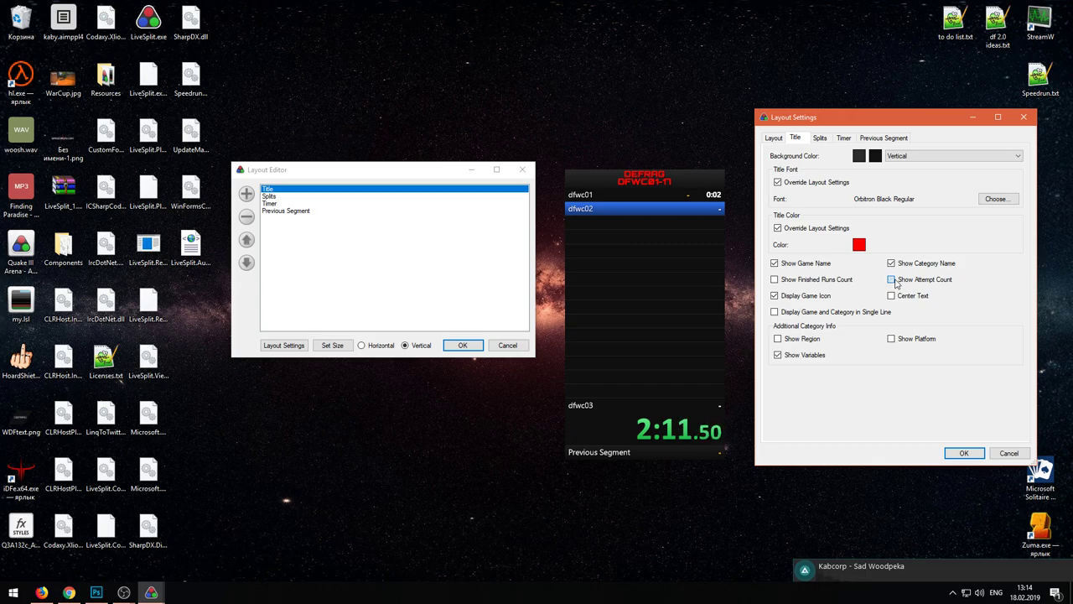
pyautogui.click(893, 282)
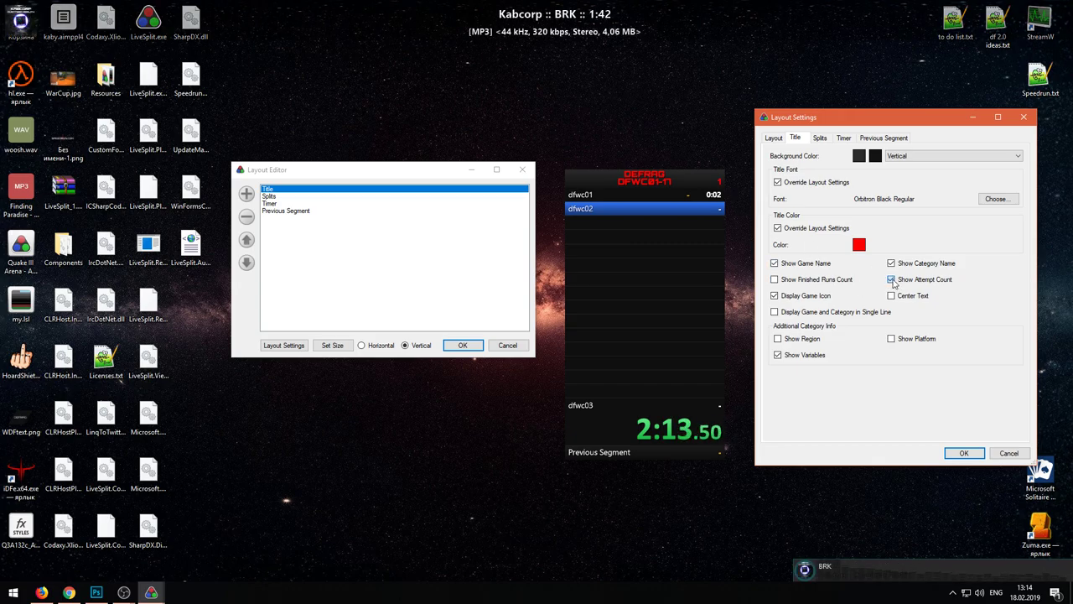
pyautogui.click(893, 282)
# Step: Try the title's category name, single-line, region and platform display options and restore them
pyautogui.click(892, 264)
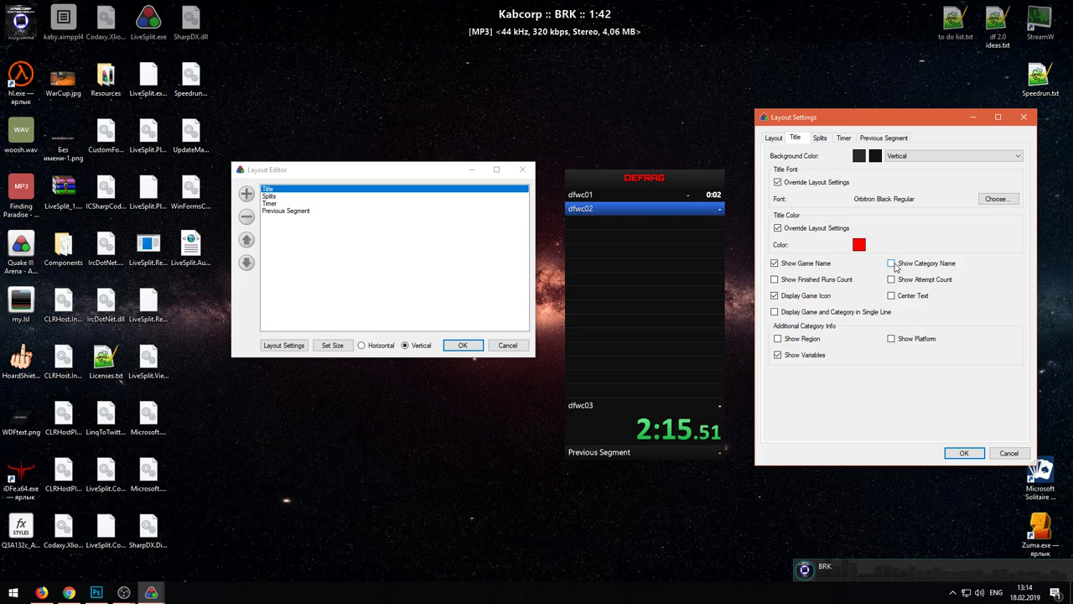
pyautogui.click(892, 264)
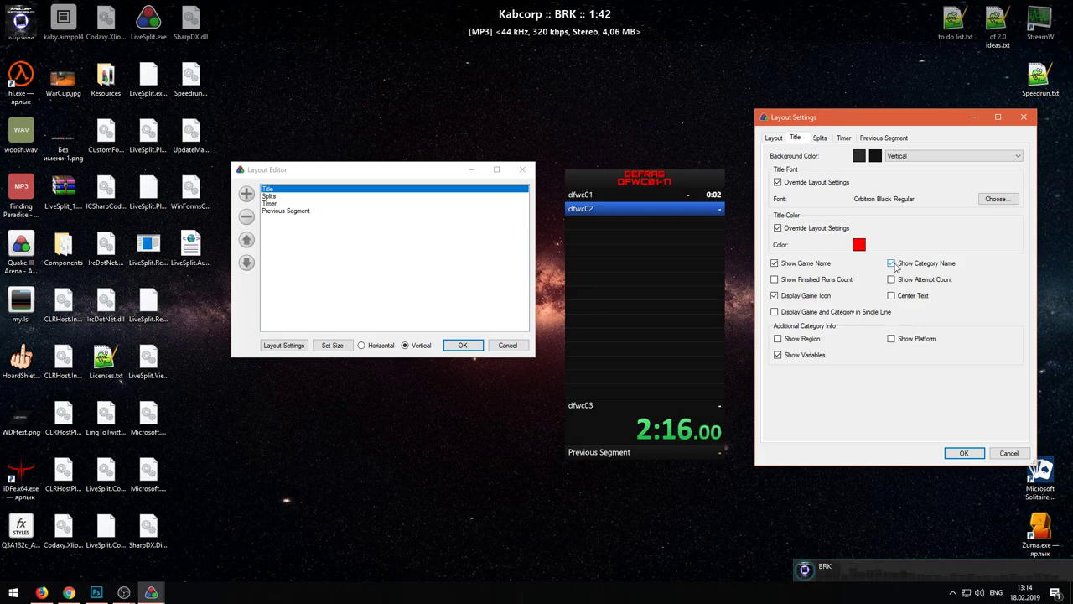
pyautogui.click(823, 316)
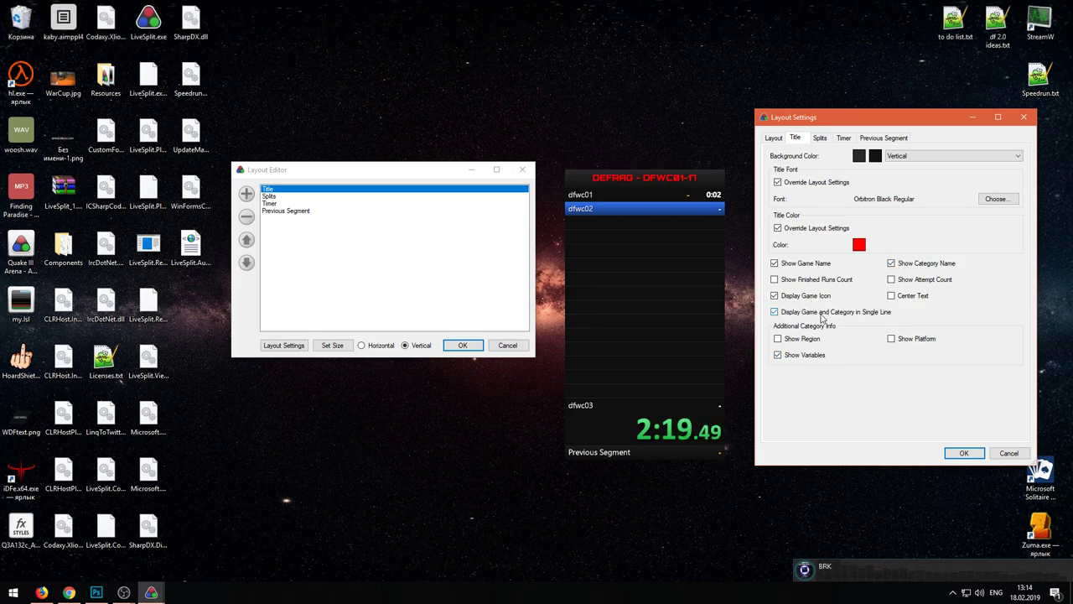
pyautogui.click(812, 315)
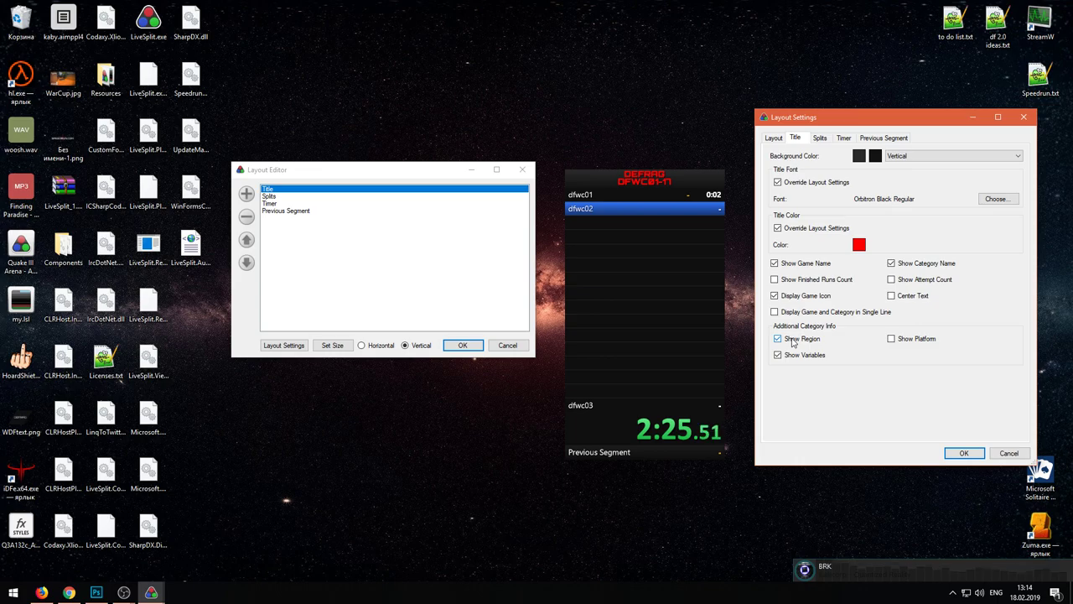
pyautogui.click(898, 340)
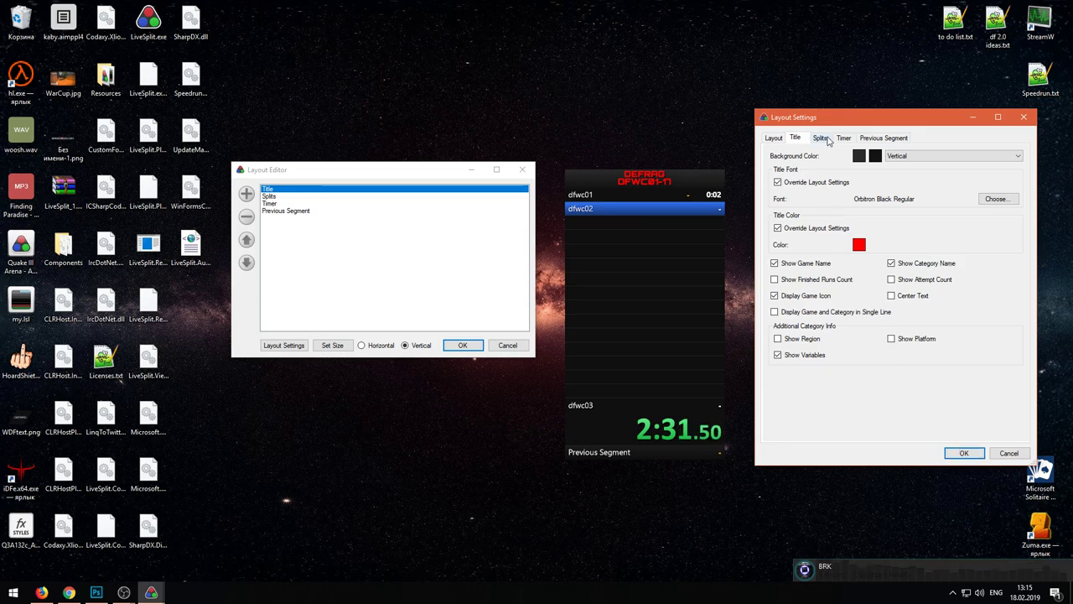
# Step: Examine the general layout settings for background, fonts and colors and close the settings window
pyautogui.click(774, 139)
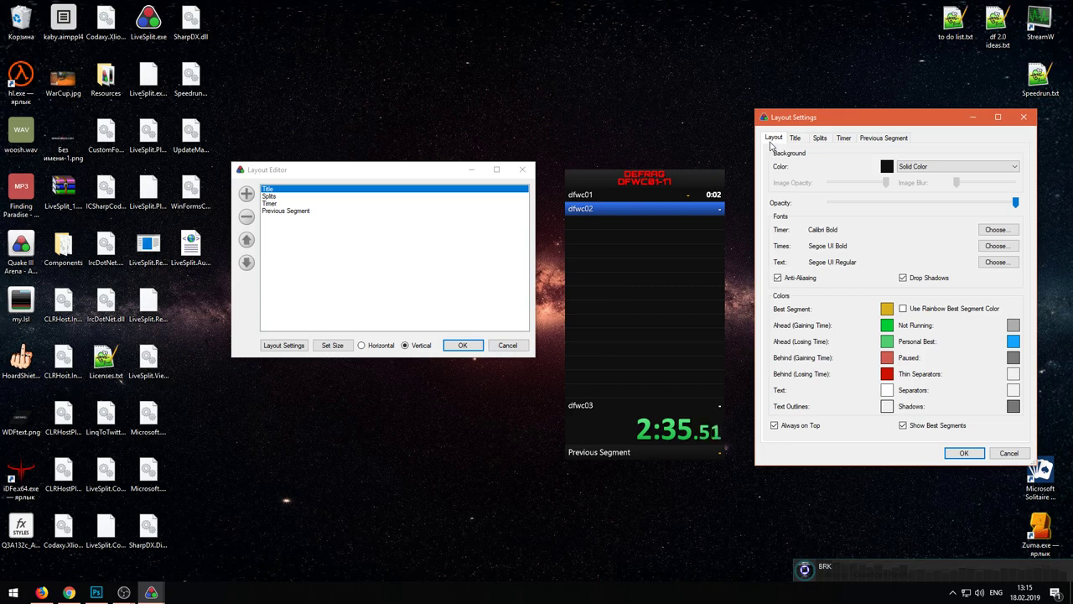
pyautogui.moveTo(811, 125); pyautogui.dragTo(785, 121)
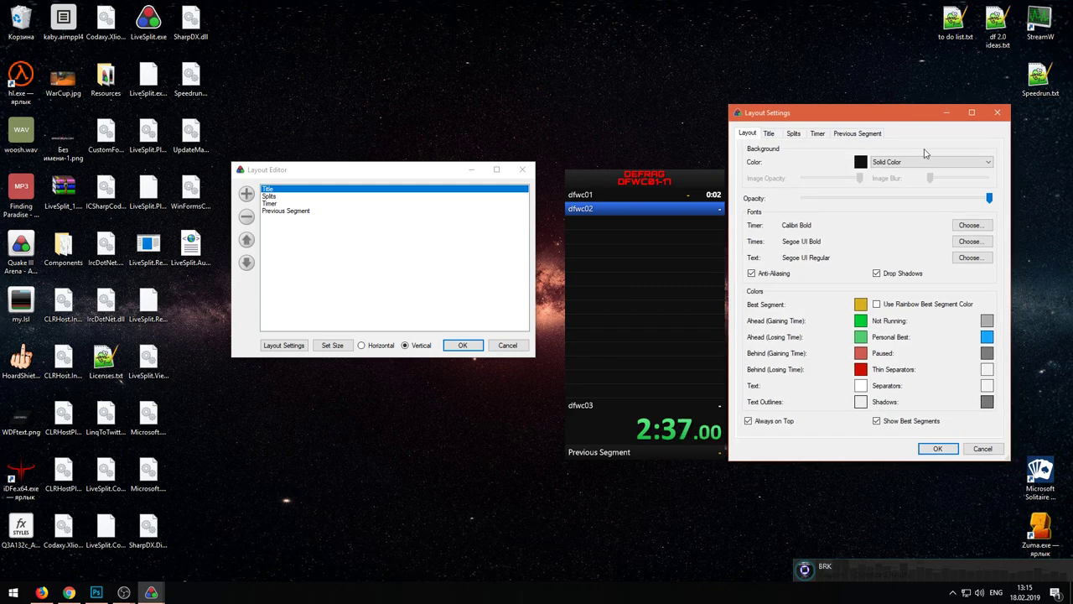
pyautogui.click(997, 116)
# Step: Reopen the layout settings at the Timer component, place them beside the timer window and review the Previous Segment options
pyautogui.doubleClick(289, 203)
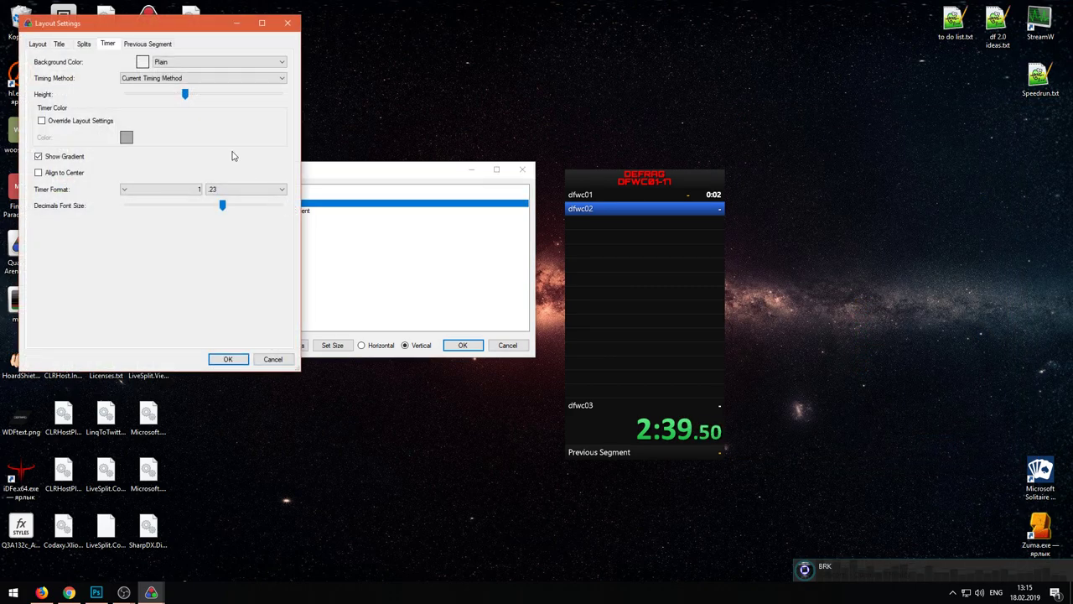
pyautogui.moveTo(184, 24); pyautogui.dragTo(906, 122)
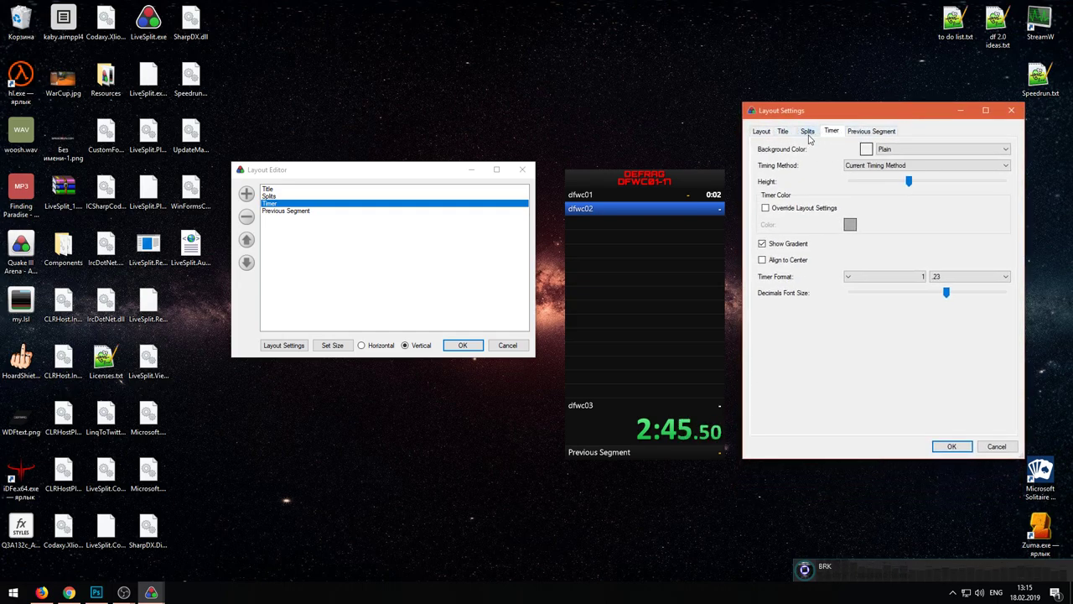
pyautogui.click(871, 132)
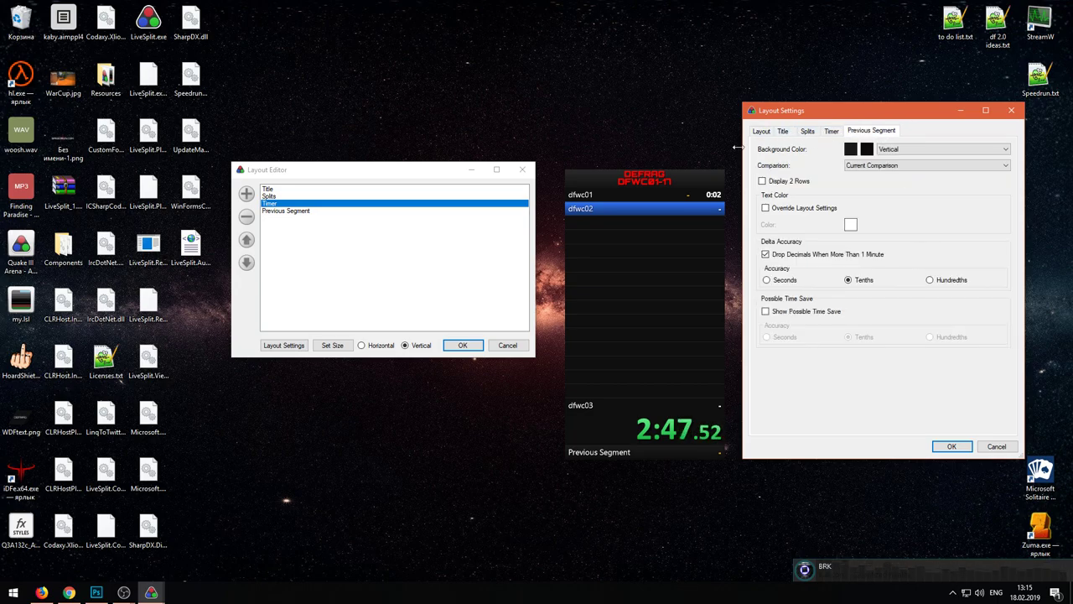
pyautogui.click(271, 208)
# Step: Try dark red FF4F2828 as the layout's solid background color
pyautogui.click(760, 131)
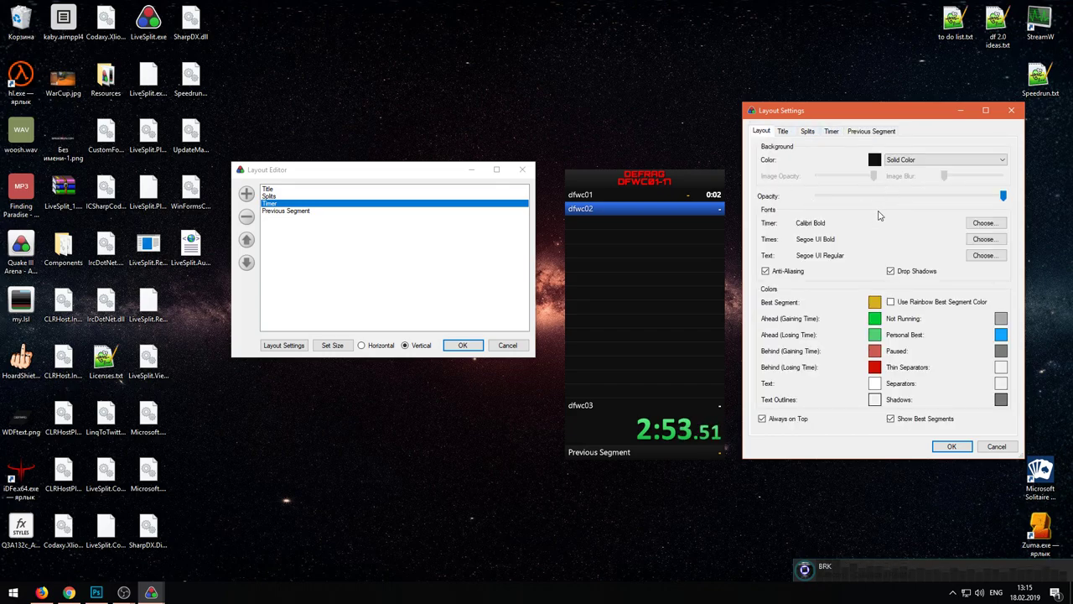
pyautogui.click(875, 161)
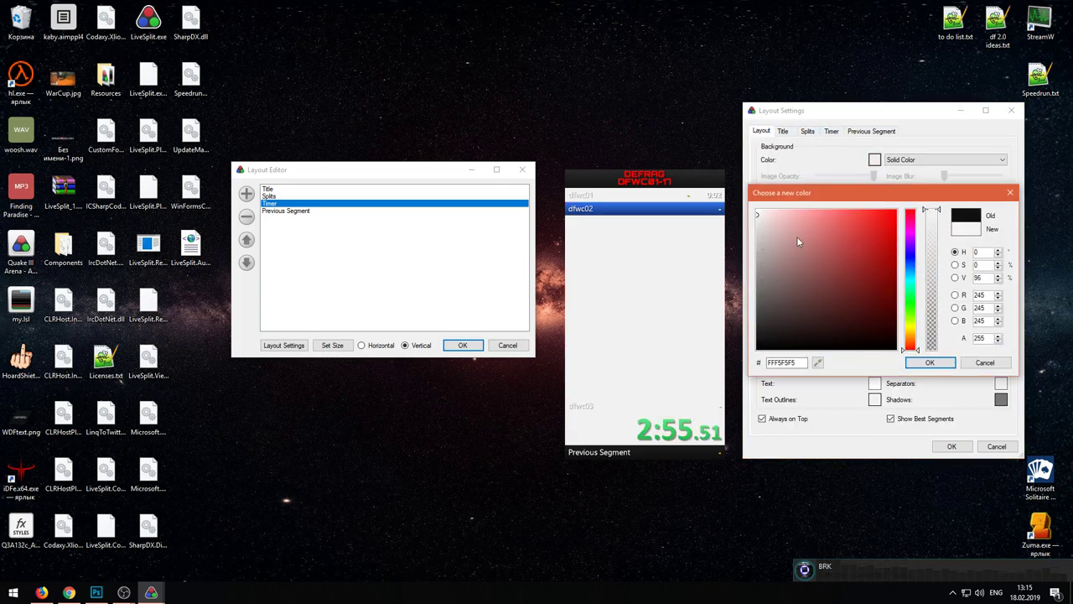
pyautogui.moveTo(798, 238)
pyautogui.mouseDown()
pyautogui.moveTo(811, 232)
pyautogui.moveTo(827, 311)
pyautogui.moveTo(762, 350)
pyautogui.moveTo(834, 340)
pyautogui.moveTo(880, 304)
pyautogui.moveTo(814, 274)
pyautogui.moveTo(861, 311)
pyautogui.moveTo(872, 271)
pyautogui.moveTo(864, 307)
pyautogui.moveTo(827, 288)
pyautogui.moveTo(826, 306)
pyautogui.mouseUp()
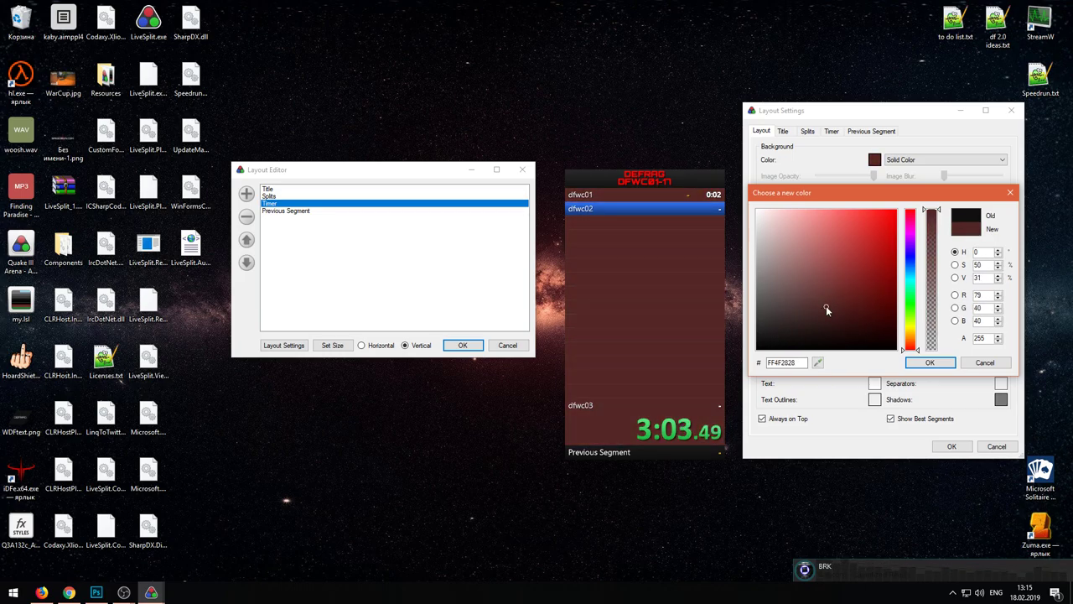
pyautogui.click(964, 363)
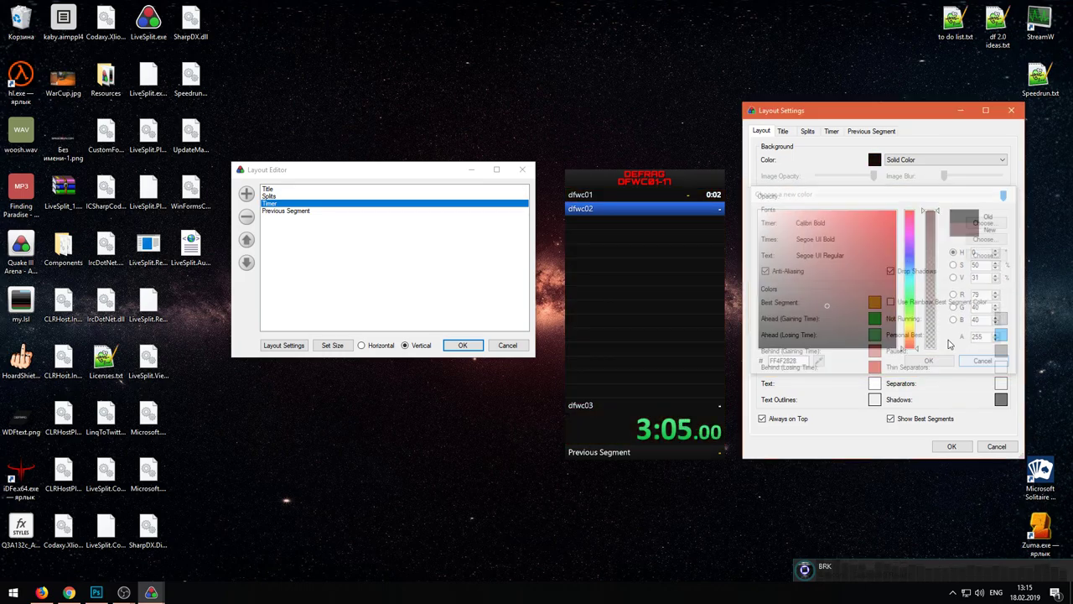
# Step: Set the layout background to a horizontal gradient from black to a semi-transparent red based on E73232
pyautogui.click(935, 159)
pyautogui.click(933, 177)
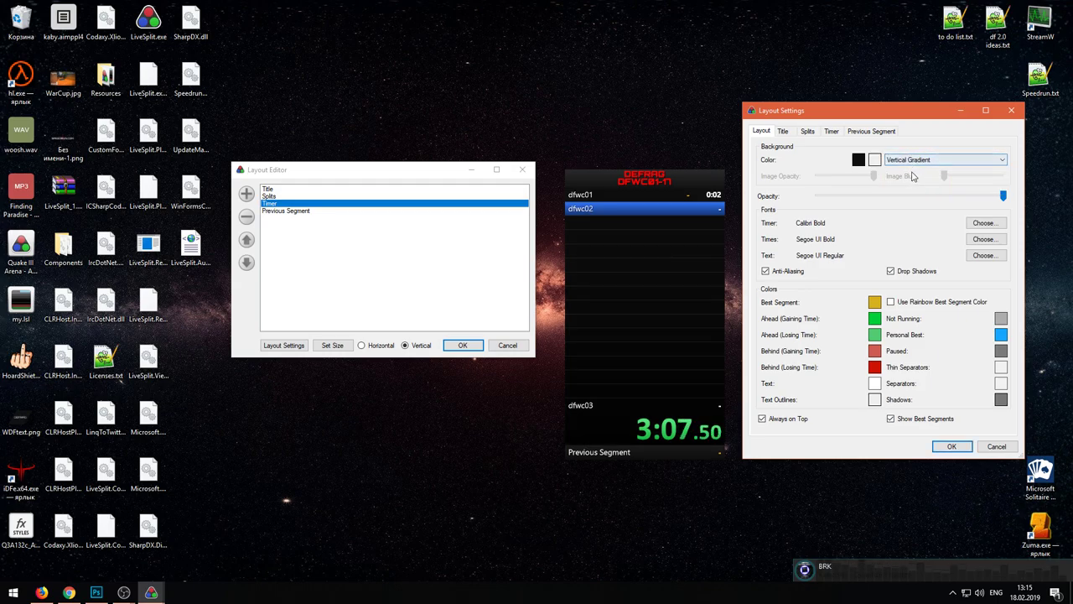
pyautogui.click(945, 160)
pyautogui.click(911, 184)
pyautogui.click(872, 159)
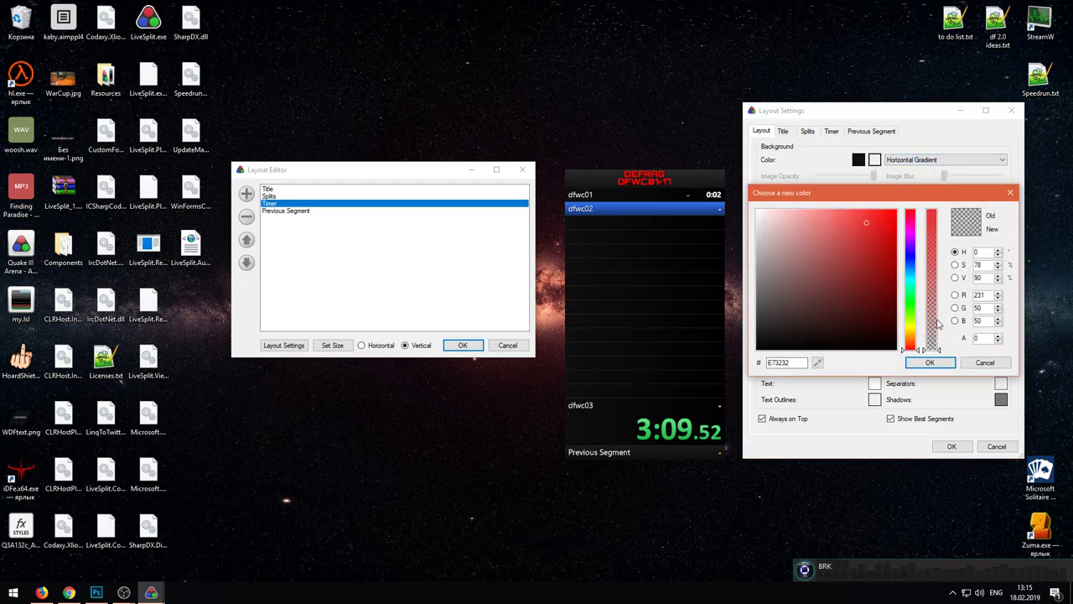
pyautogui.click(942, 364)
pyautogui.click(874, 159)
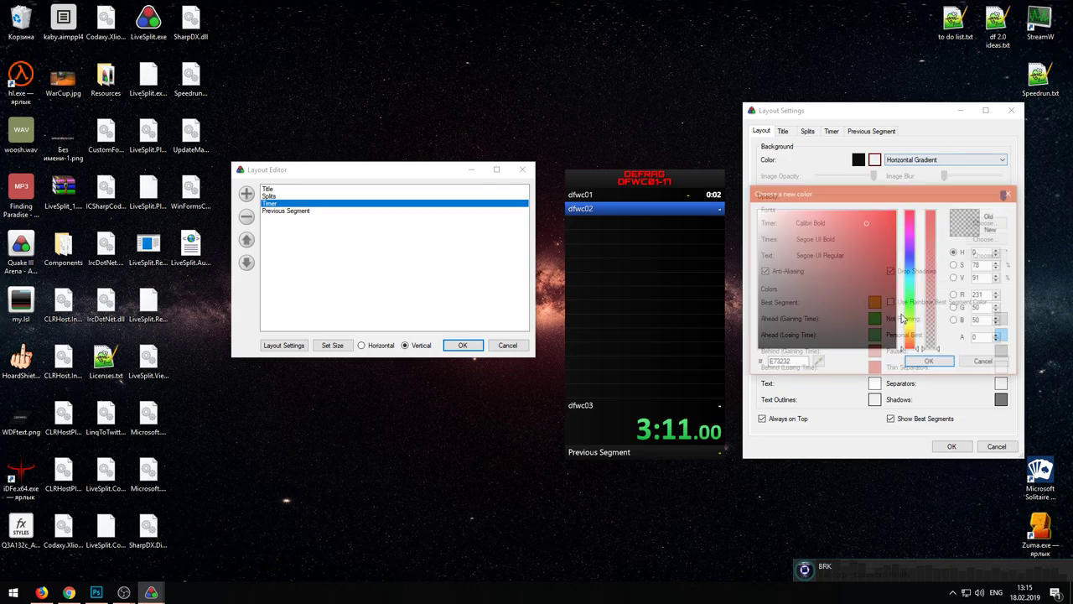
pyautogui.moveTo(938, 350); pyautogui.dragTo(942, 331)
pyautogui.click(930, 362)
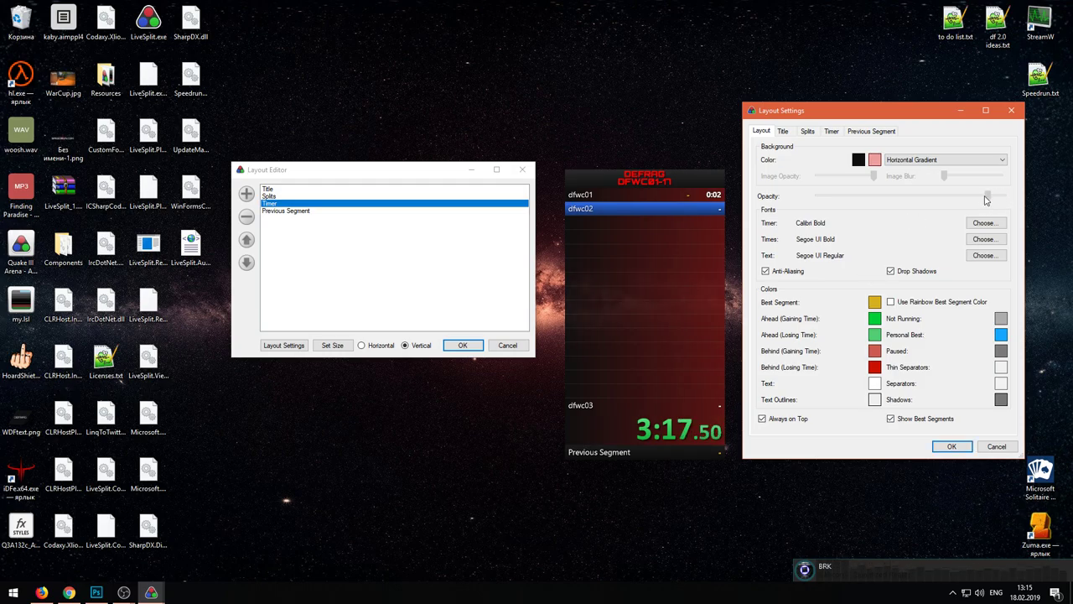
# Step: Try a lower opacity for the layout and restore it to full
pyautogui.moveTo(1002, 195); pyautogui.dragTo(942, 195)
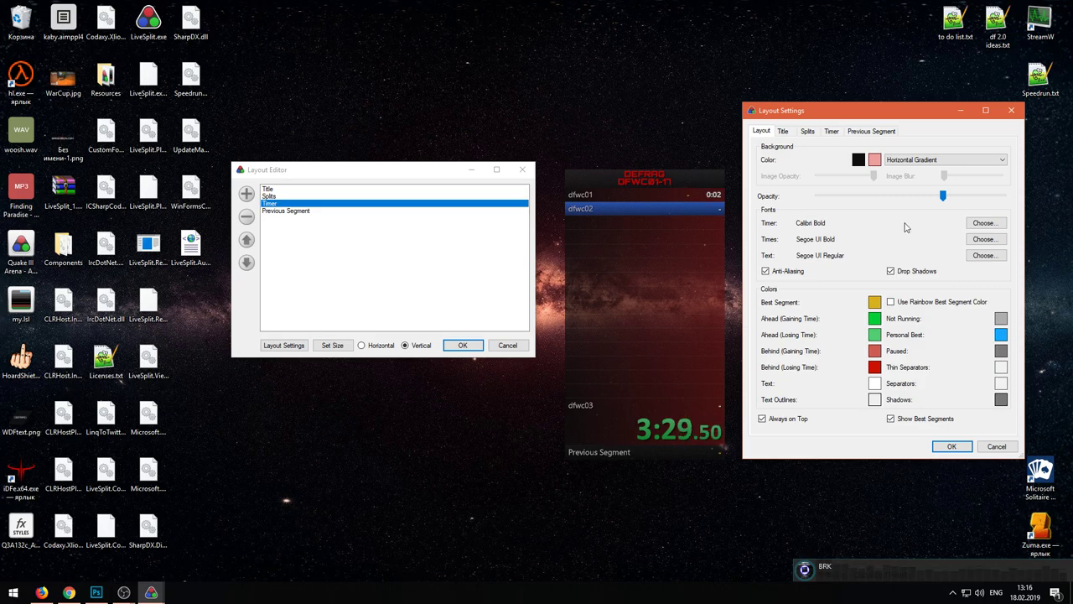
pyautogui.moveTo(942, 196); pyautogui.dragTo(1003, 196)
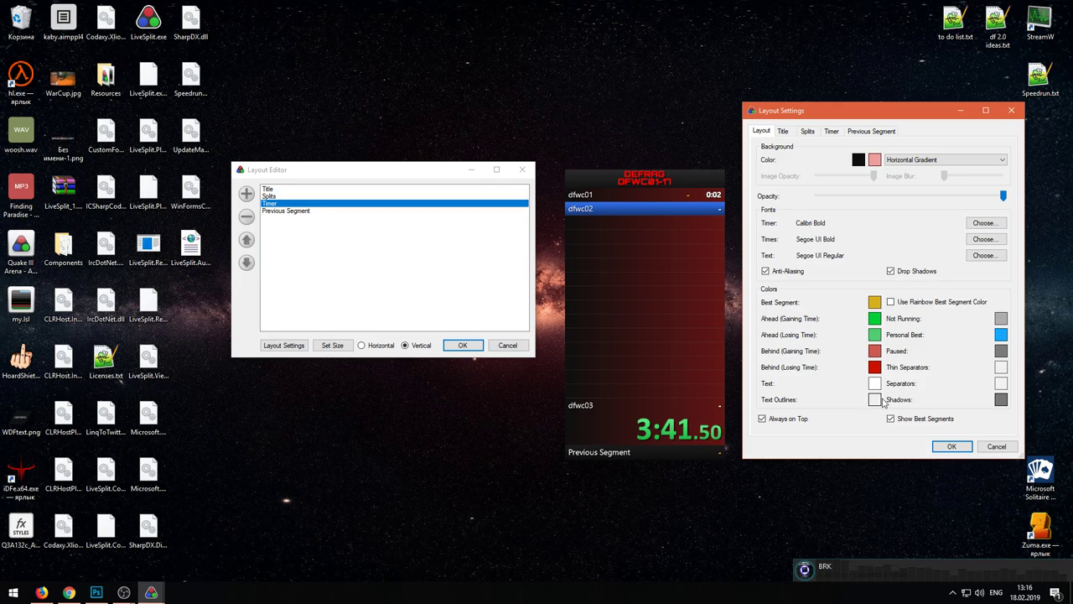
# Step: Set the Splits component's total splits to 3 and slightly increase the split height
pyautogui.click(782, 131)
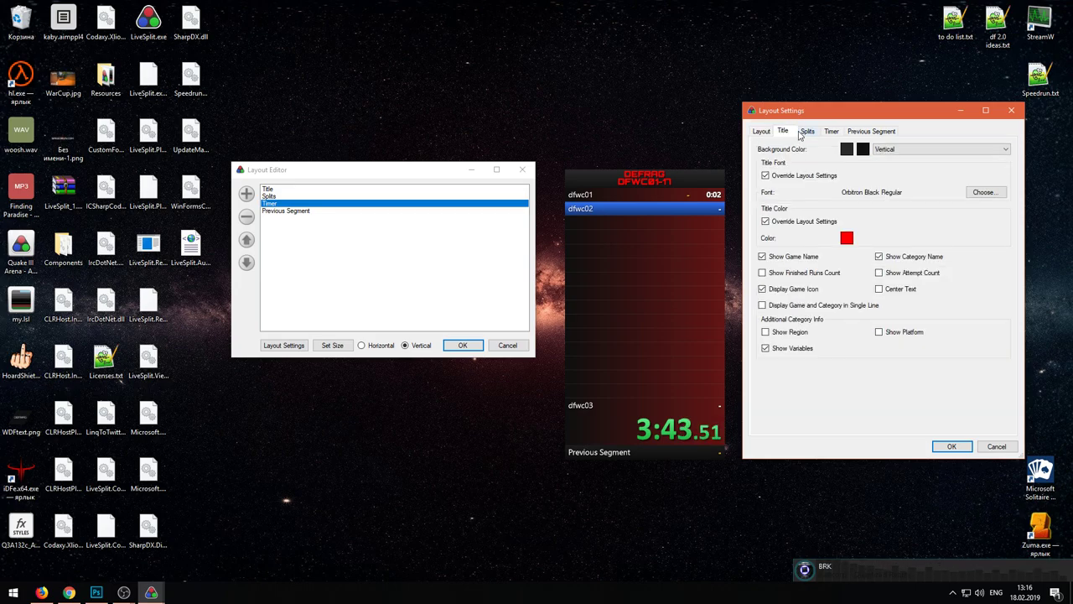
pyautogui.click(807, 132)
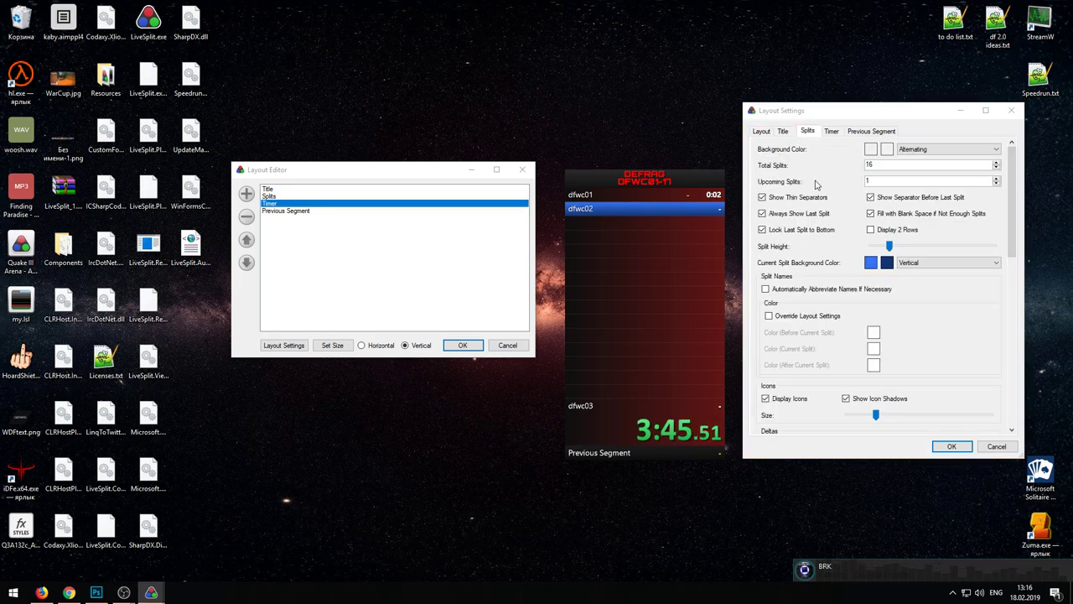
pyautogui.click(934, 164)
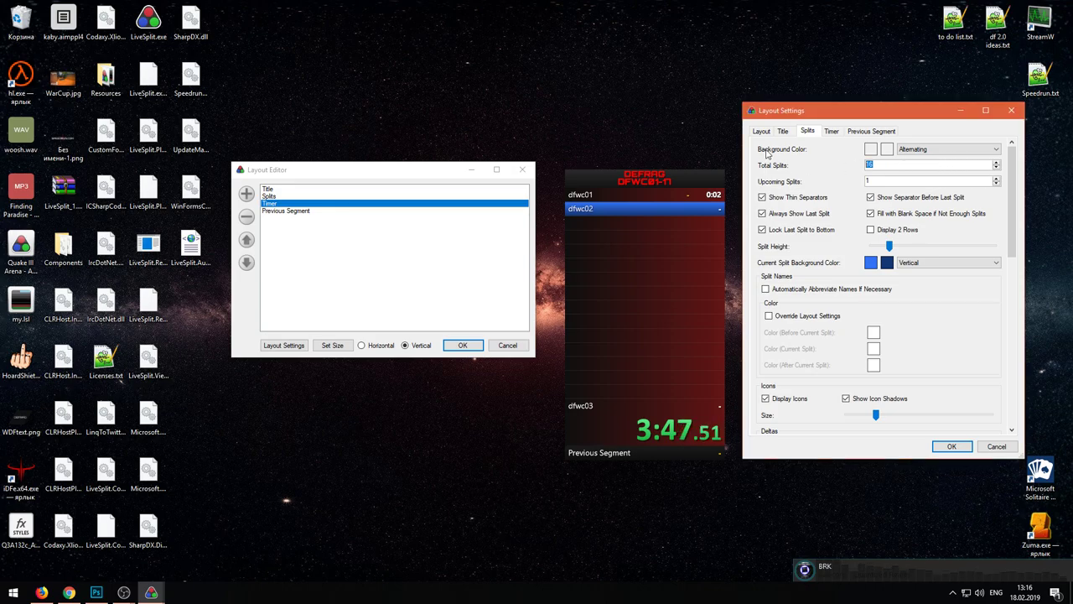
pyautogui.write('3')
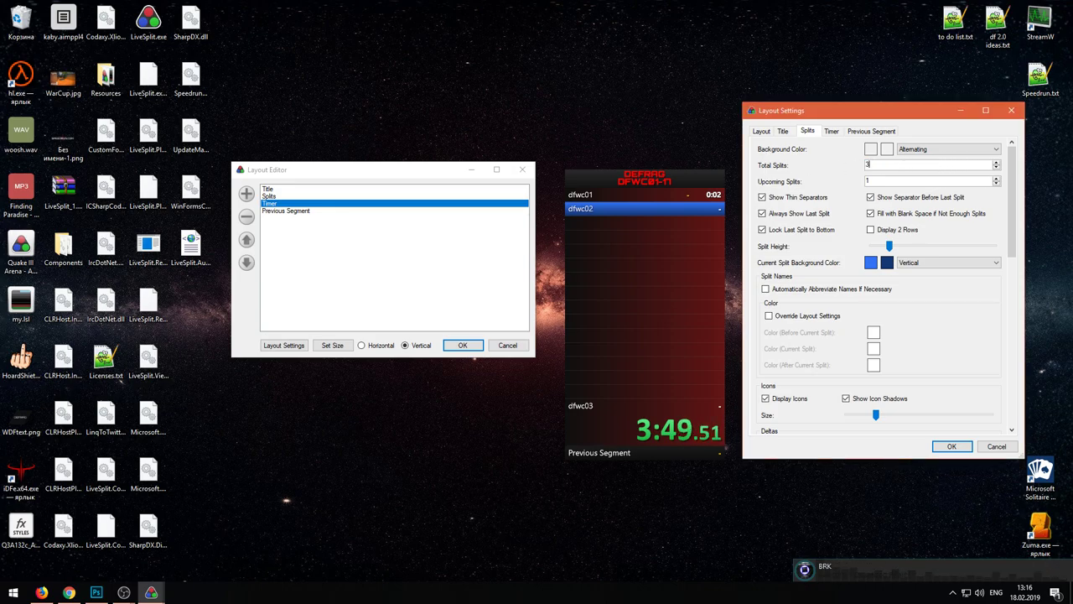
pyautogui.click(671, 277)
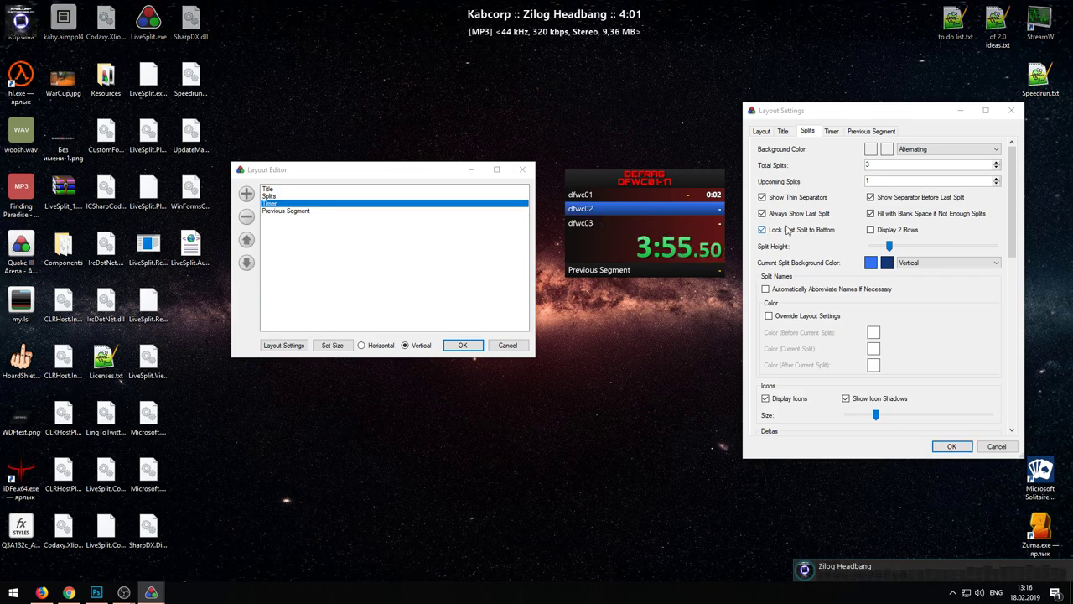
pyautogui.click(760, 248)
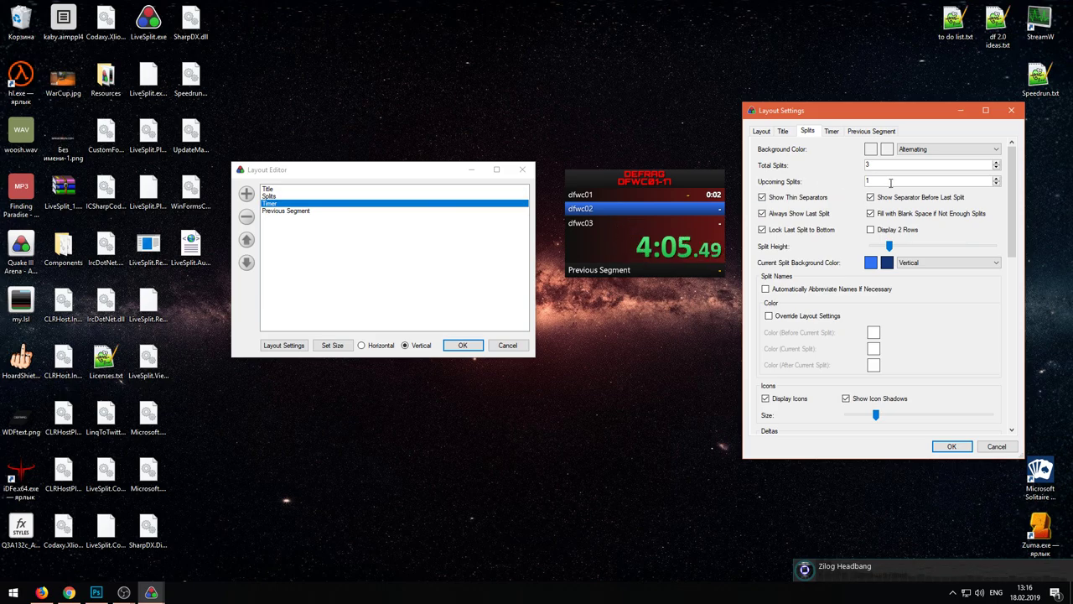
pyautogui.moveTo(890, 246)
pyautogui.mouseDown()
pyautogui.moveTo(940, 251)
pyautogui.moveTo(895, 245)
pyautogui.mouseUp()
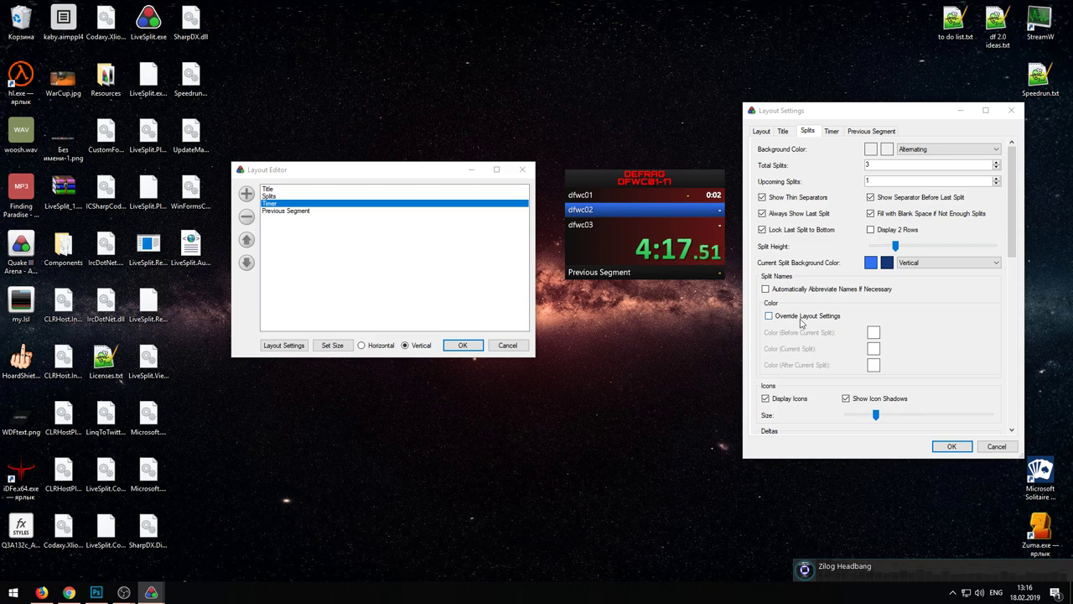
# Step: Review the Splits options for split names, icons, delta accuracy and live delta color
pyautogui.scroll(-1, 800, 331)
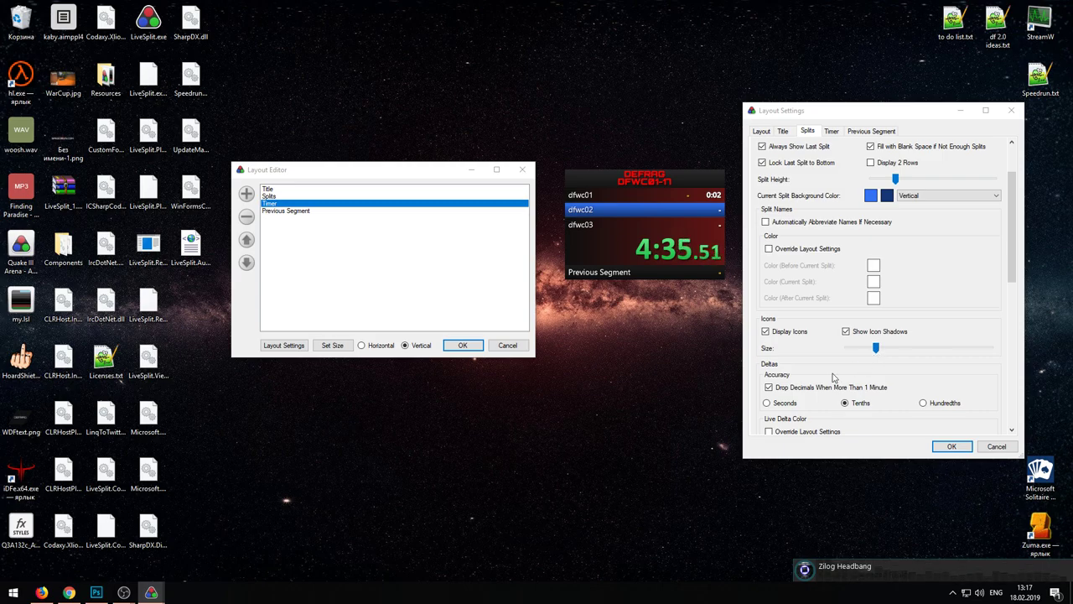
pyautogui.scroll(-2, 826, 377)
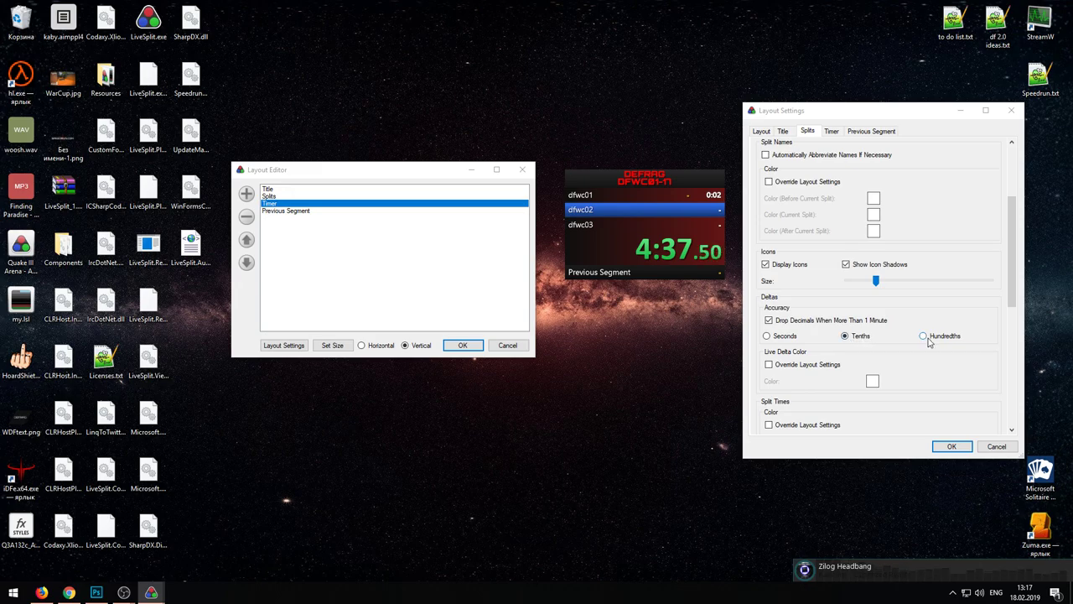
pyautogui.scroll(1, 928, 342)
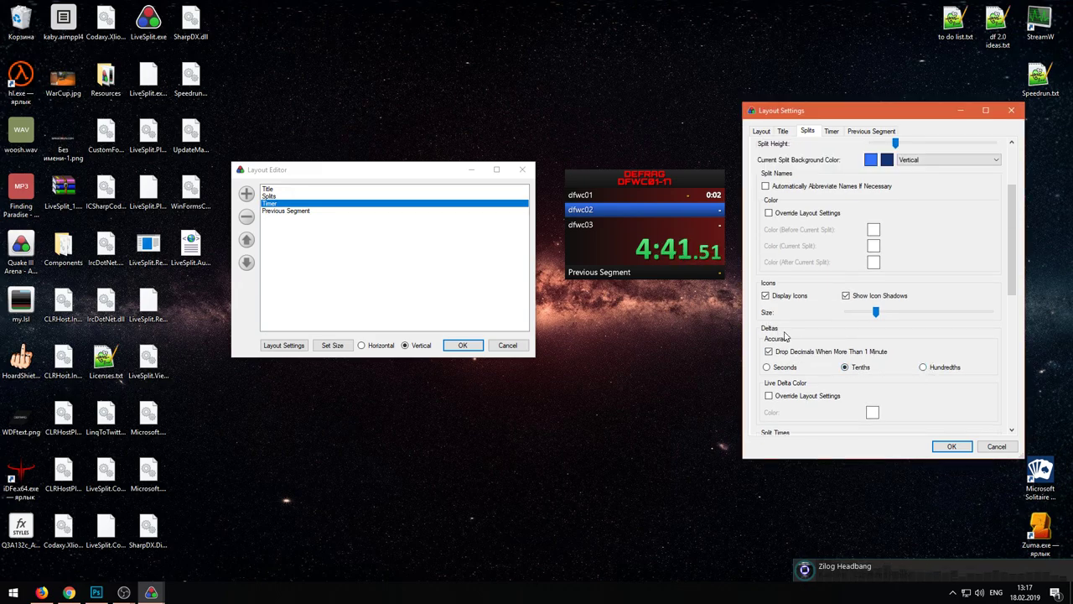
pyautogui.scroll(3, 813, 339)
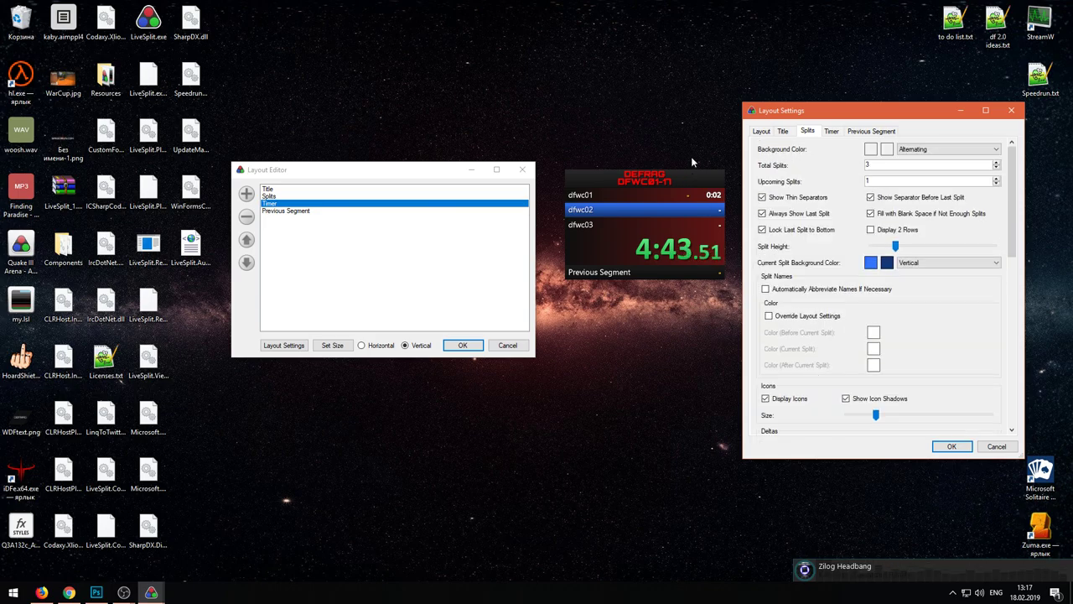
pyautogui.scroll(-4, 821, 337)
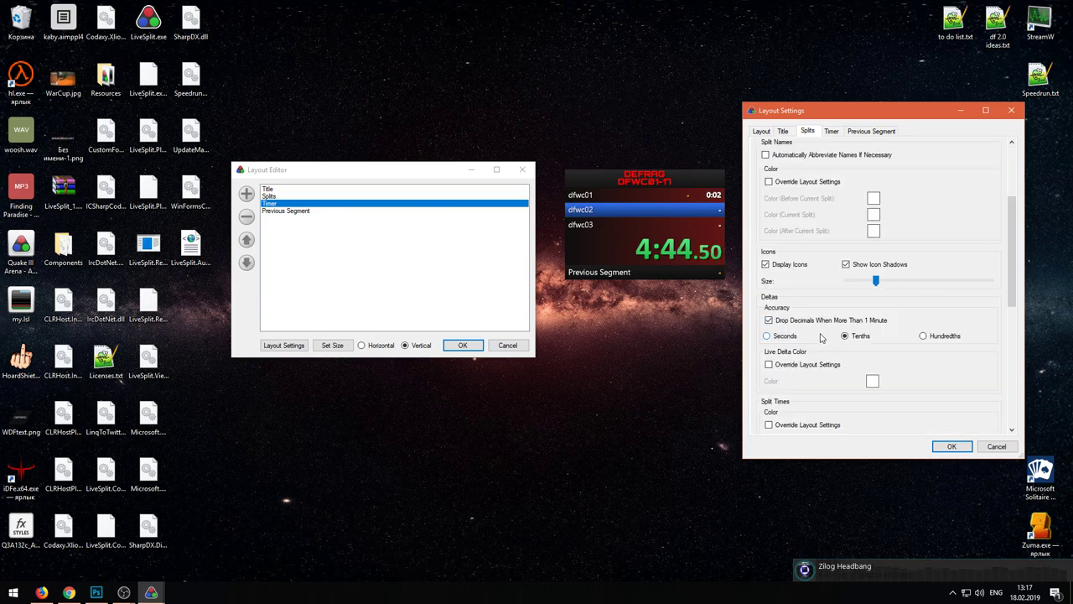
# Step: Reduce the Timer component's decimals font size, try the .2 decimals format and restore .23
pyautogui.click(830, 132)
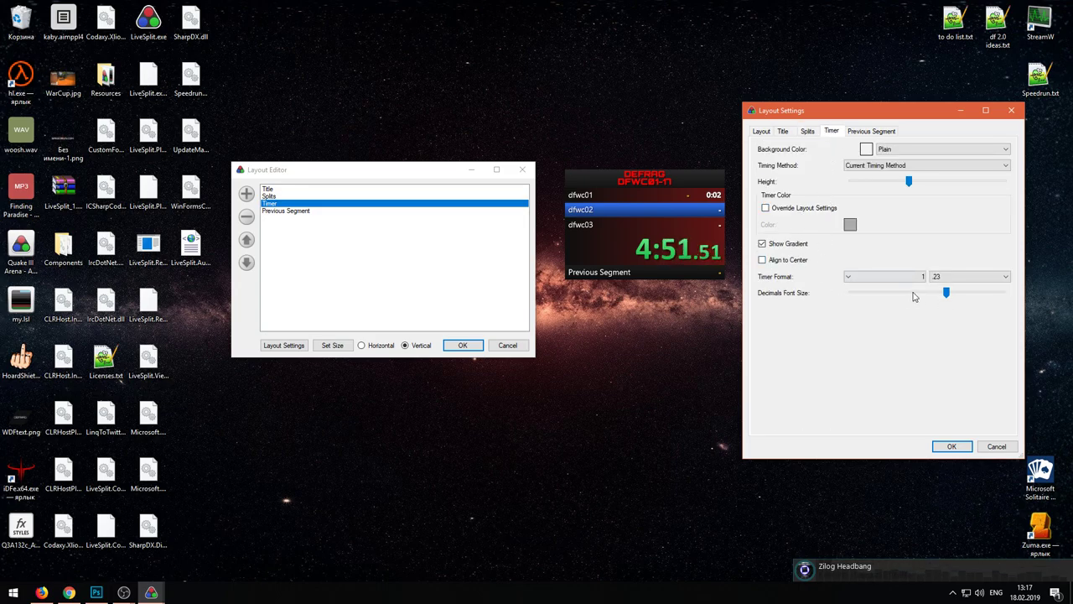
pyautogui.moveTo(946, 294); pyautogui.dragTo(913, 304)
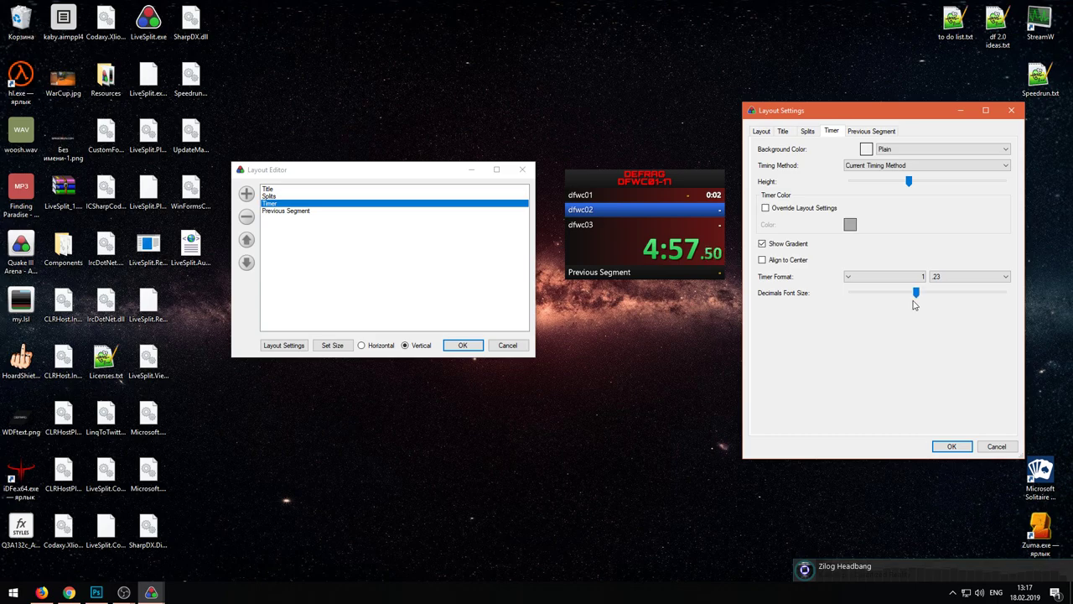
pyautogui.click(940, 277)
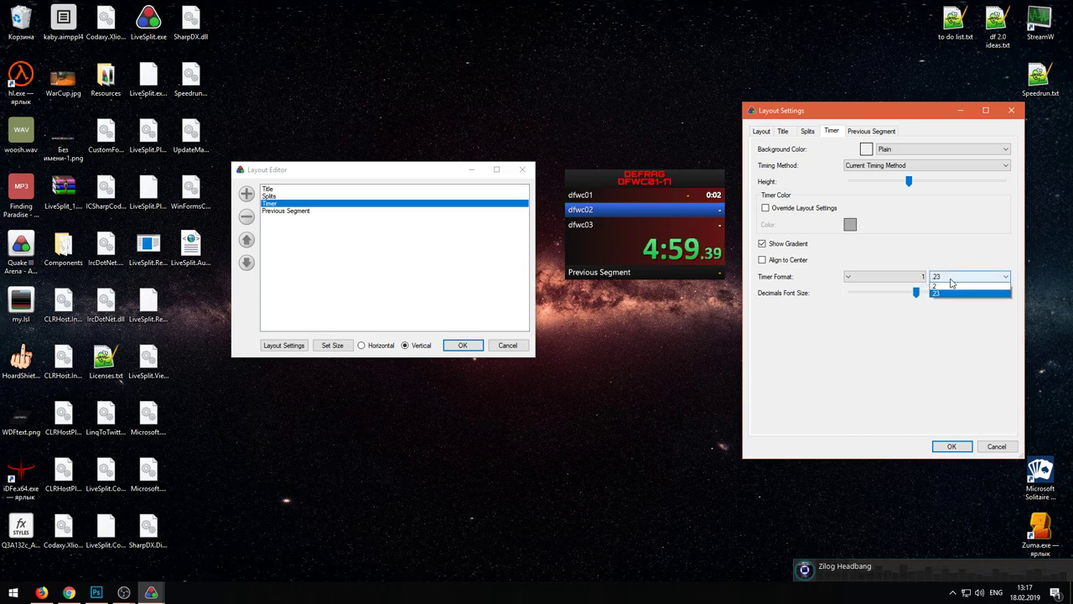
pyautogui.click(960, 300)
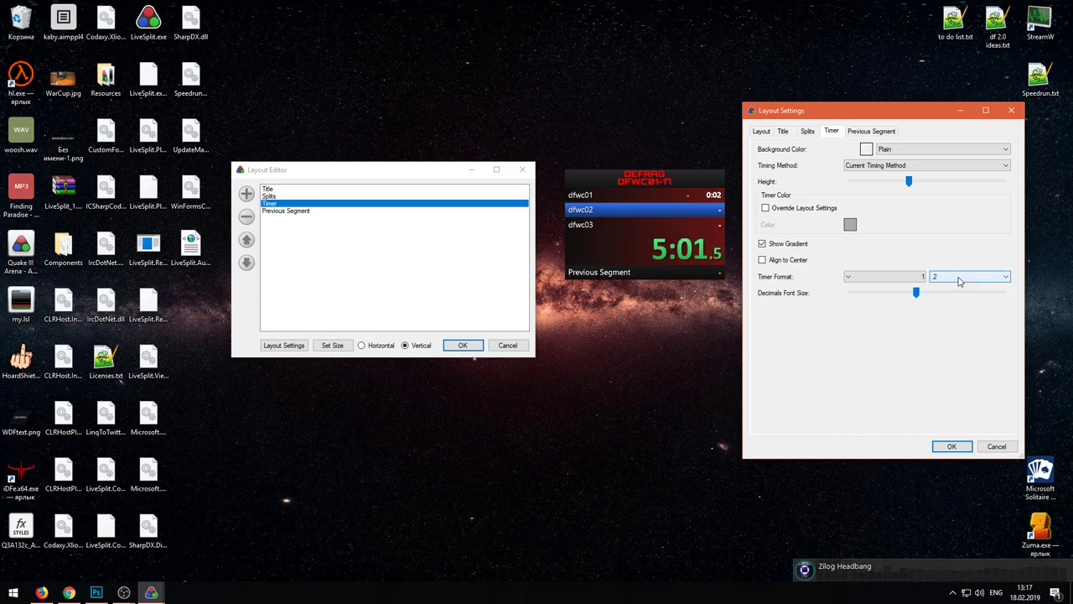
pyautogui.click(961, 277)
pyautogui.click(949, 300)
# Step: Compare the timer format options 1, 00:01, 0:00:01 and 00:00:01, and set the format to 00:01
pyautogui.click(896, 277)
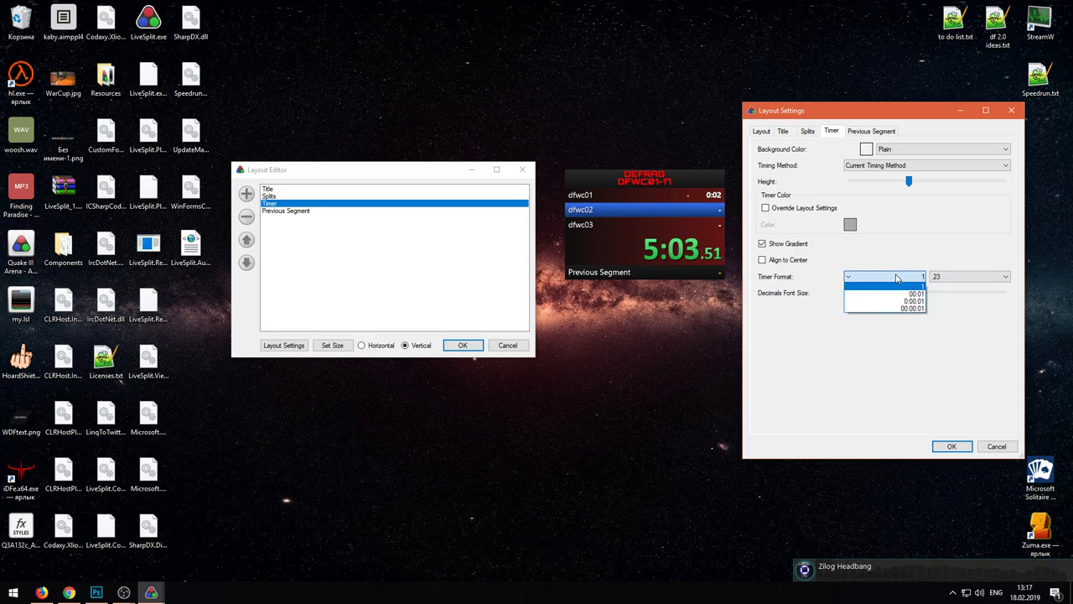
pyautogui.click(896, 294)
pyautogui.click(896, 277)
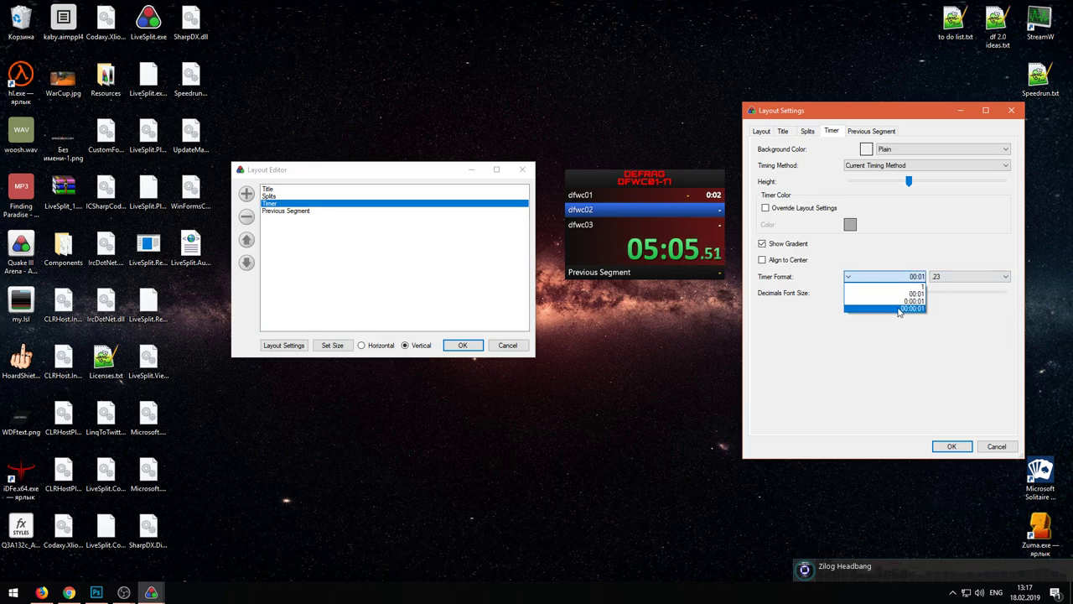
pyautogui.click(899, 301)
pyautogui.click(897, 278)
pyautogui.click(895, 308)
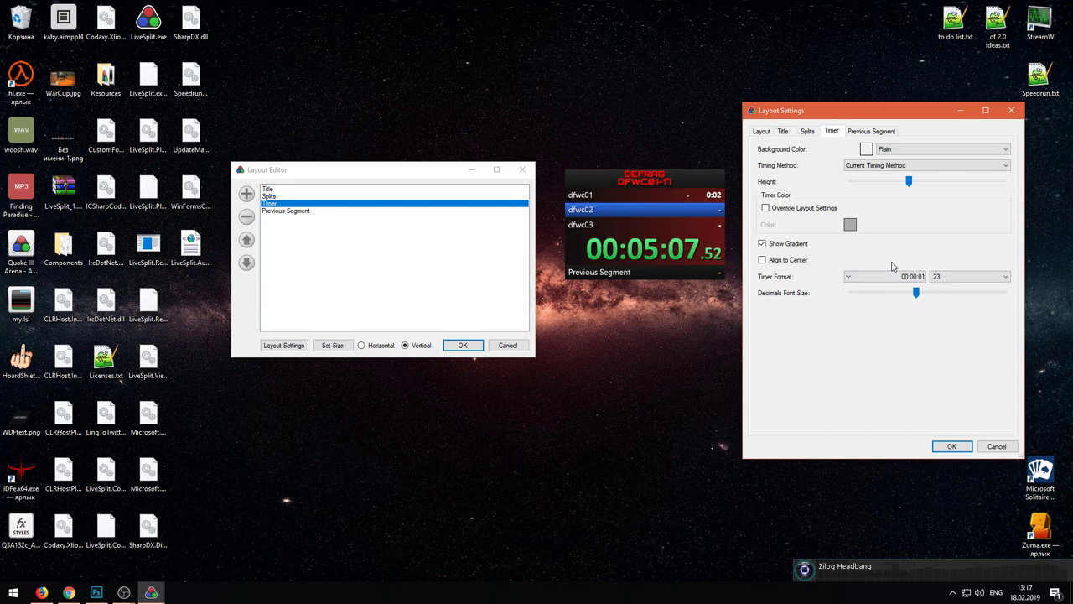
pyautogui.click(894, 276)
pyautogui.click(895, 293)
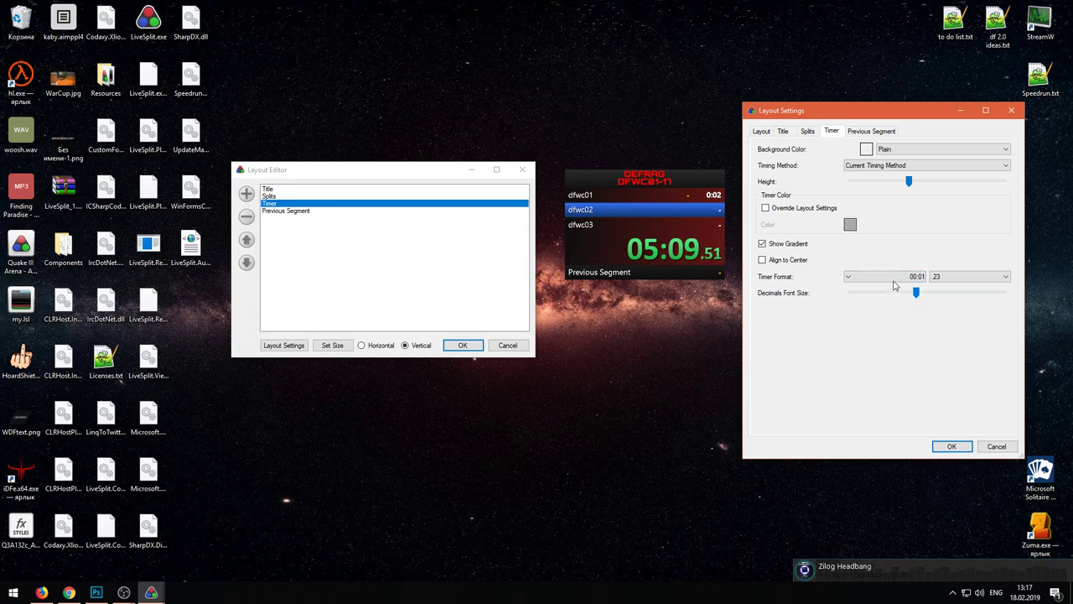
pyautogui.click(893, 276)
pyautogui.click(897, 286)
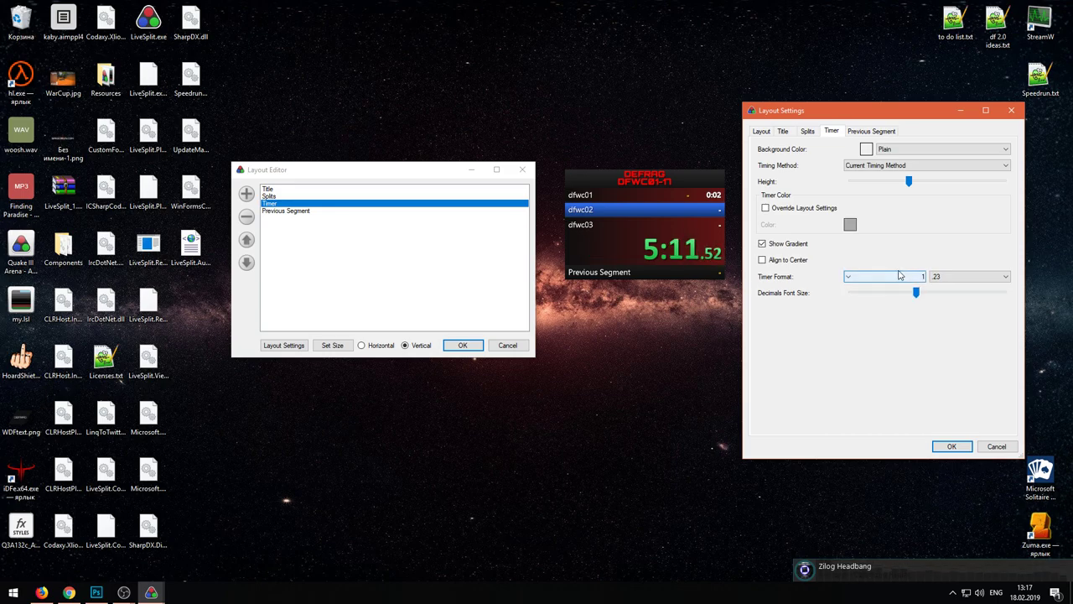
pyautogui.click(898, 276)
pyautogui.click(895, 293)
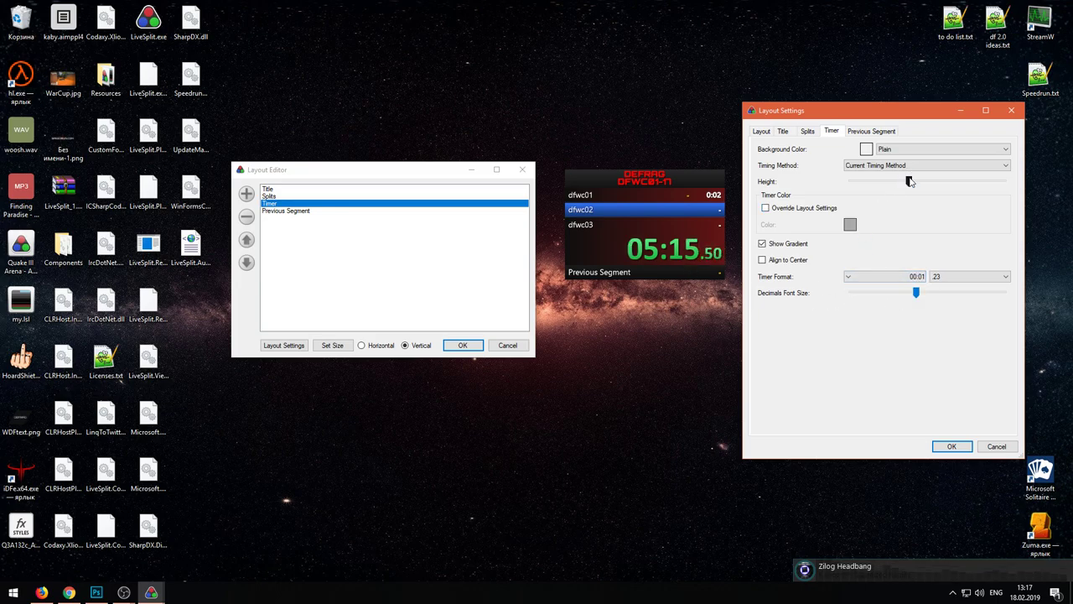
# Step: Reduce the timer's height and keep Current Timing Method as its timing method
pyautogui.moveTo(909, 182)
pyautogui.mouseDown()
pyautogui.moveTo(931, 182)
pyautogui.moveTo(838, 192)
pyautogui.moveTo(903, 187)
pyautogui.moveTo(893, 185)
pyautogui.mouseUp()
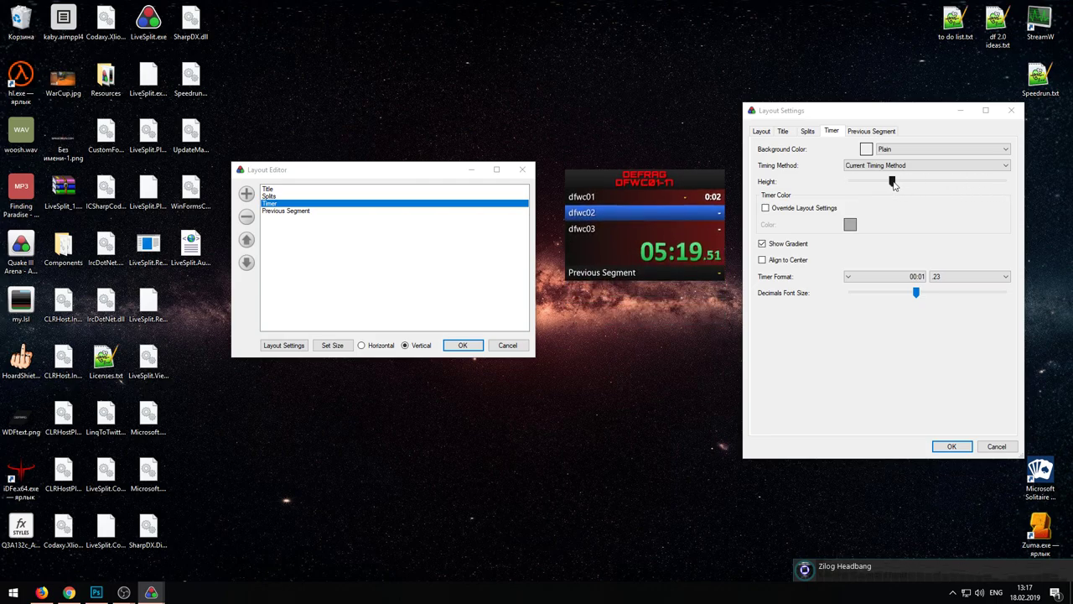
pyautogui.click(912, 167)
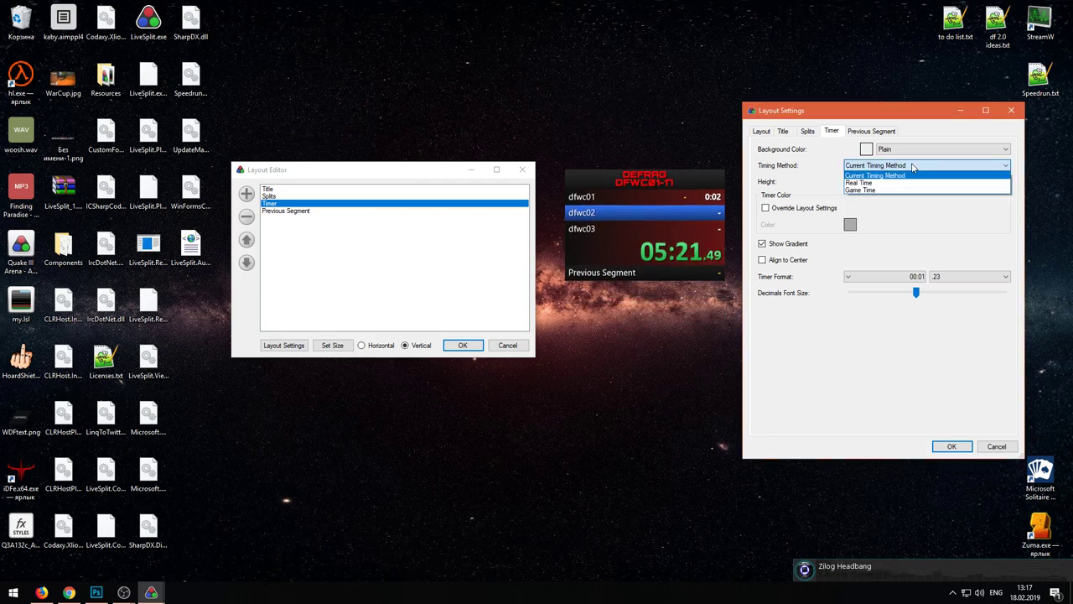
pyautogui.click(910, 176)
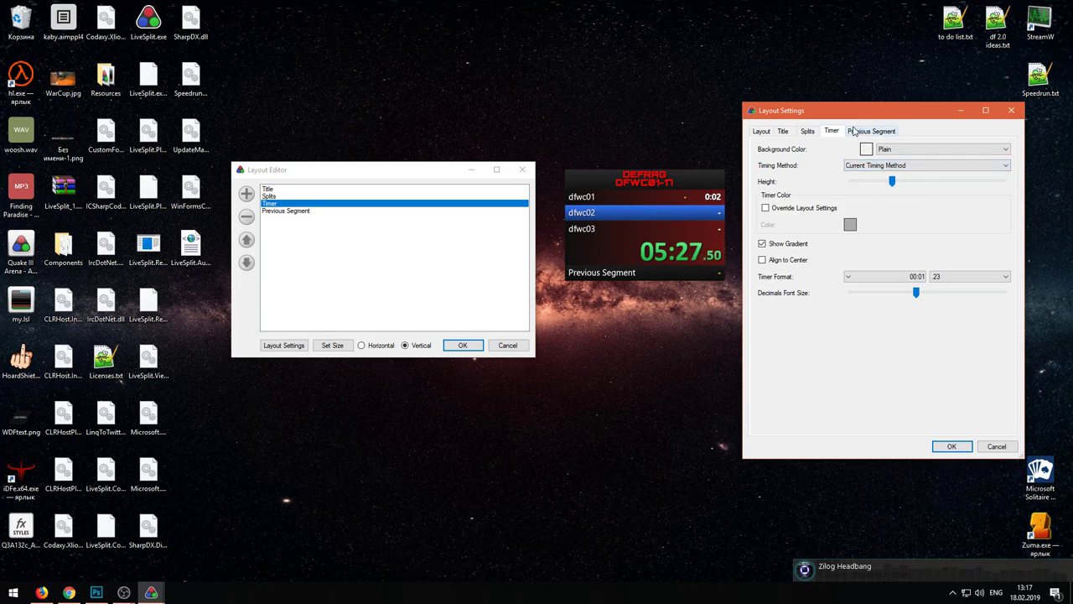
# Step: Review the Previous Segment options, accept the layout settings and remove the Previous Segment component from the layout
pyautogui.click(853, 131)
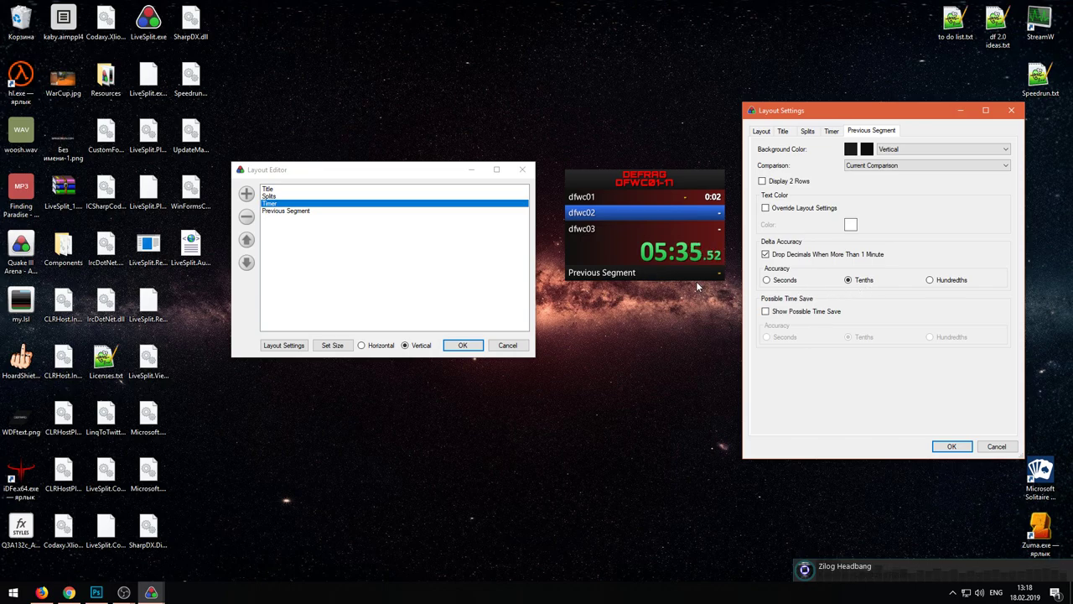
pyautogui.click(951, 446)
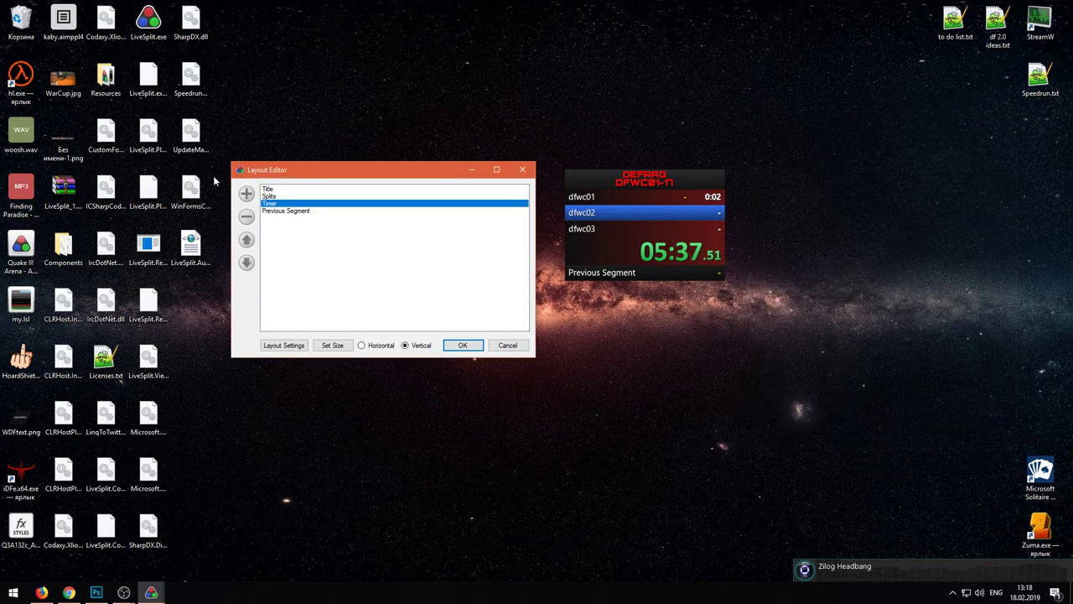
pyautogui.click(269, 212)
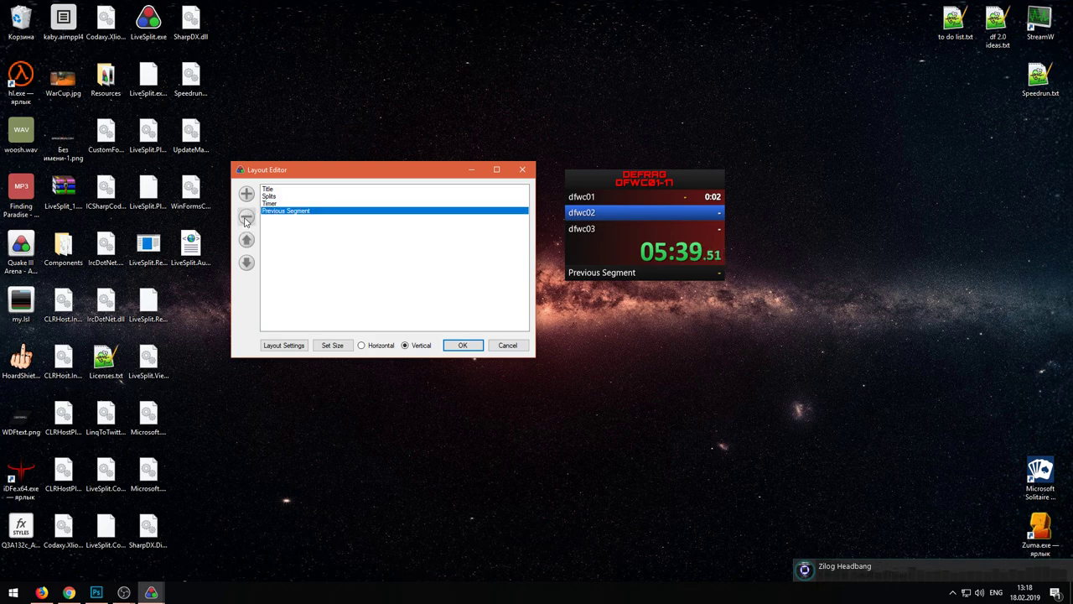
pyautogui.click(246, 218)
# Step: Move the Timer component to the top of the layout, and try Title below Splits before restoring it above Splits
pyautogui.click(247, 240)
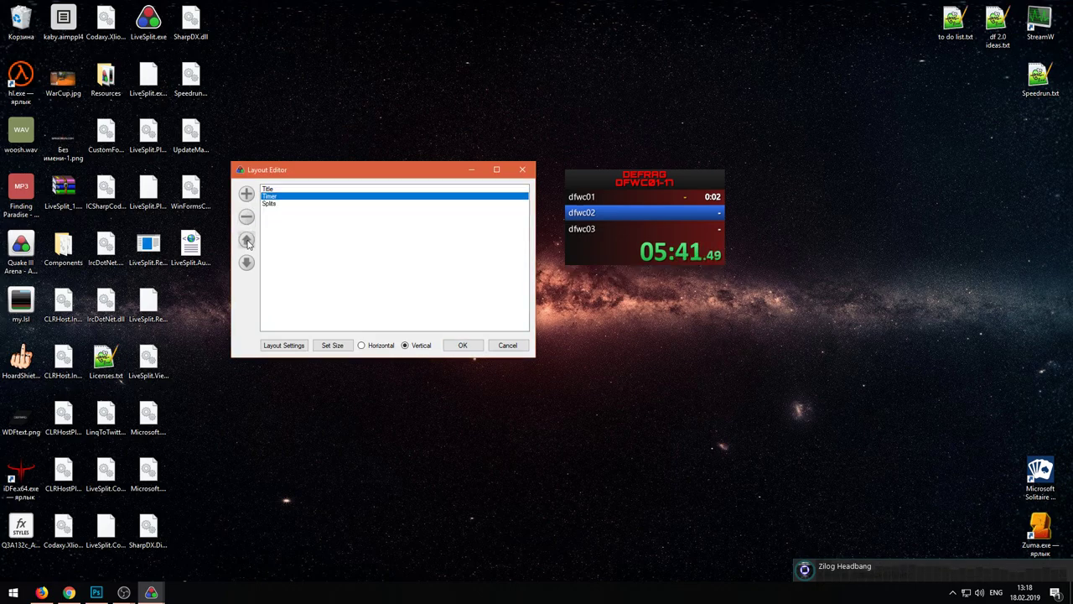
pyautogui.click(289, 199)
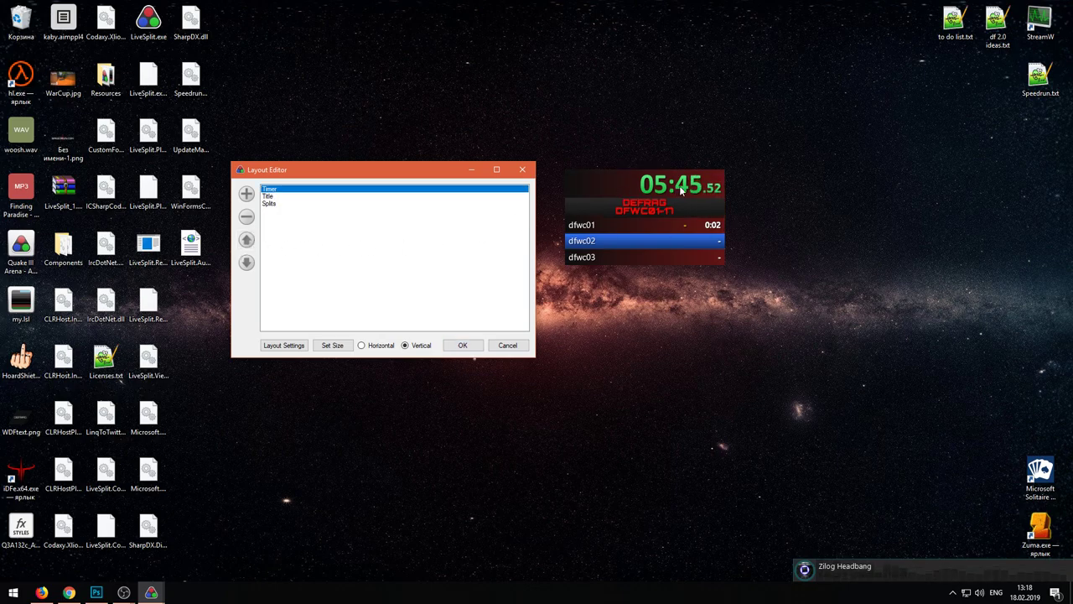
pyautogui.click(281, 197)
pyautogui.click(247, 262)
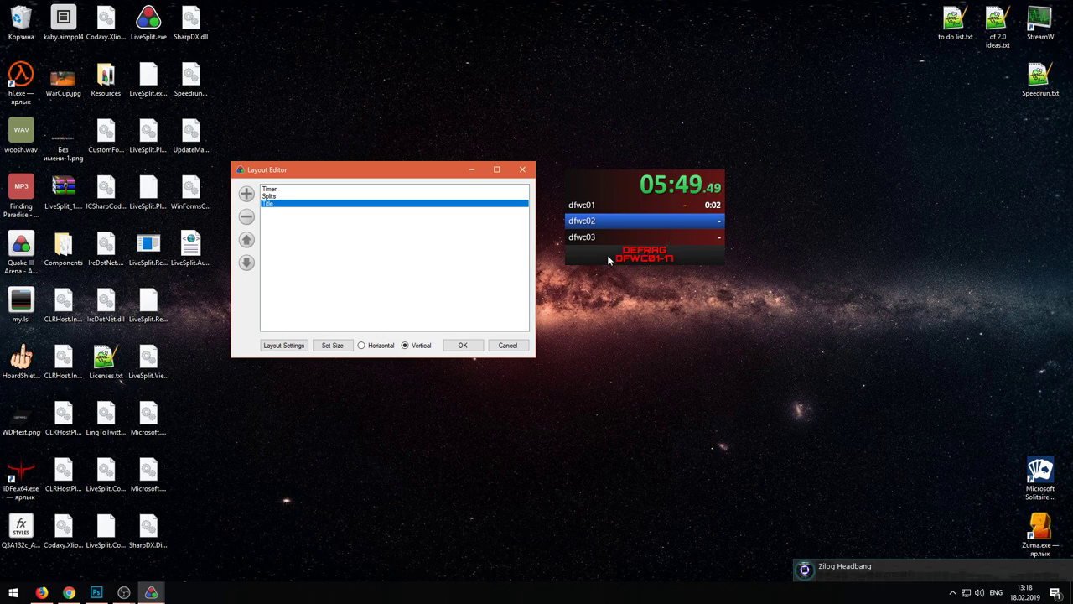
pyautogui.click(247, 239)
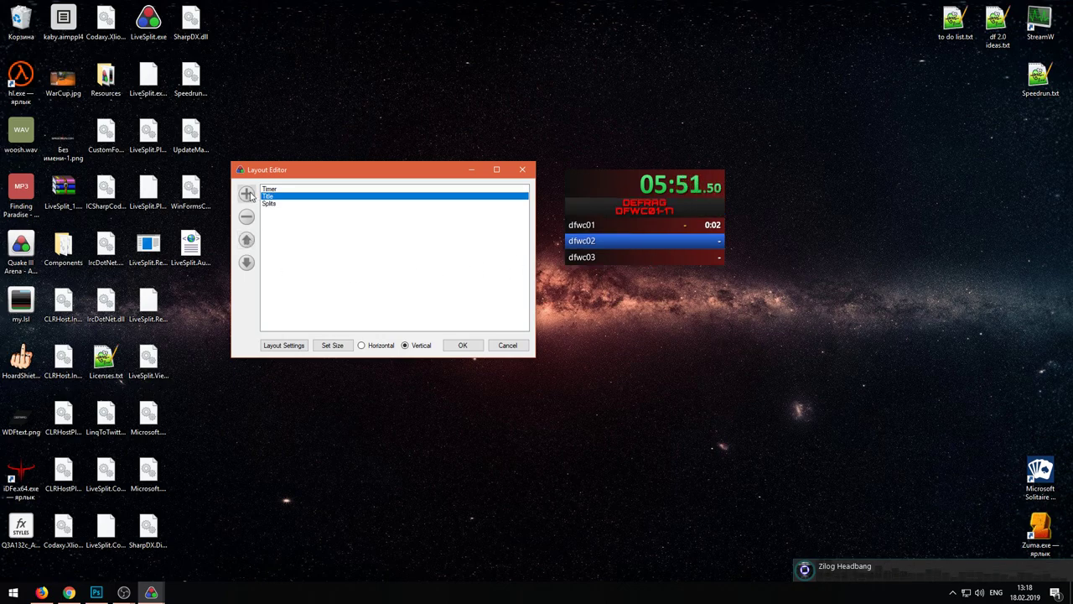
# Step: Try a Detailed Timer component in the layout and remove it again
pyautogui.click(247, 194)
pyautogui.moveTo(314, 197)
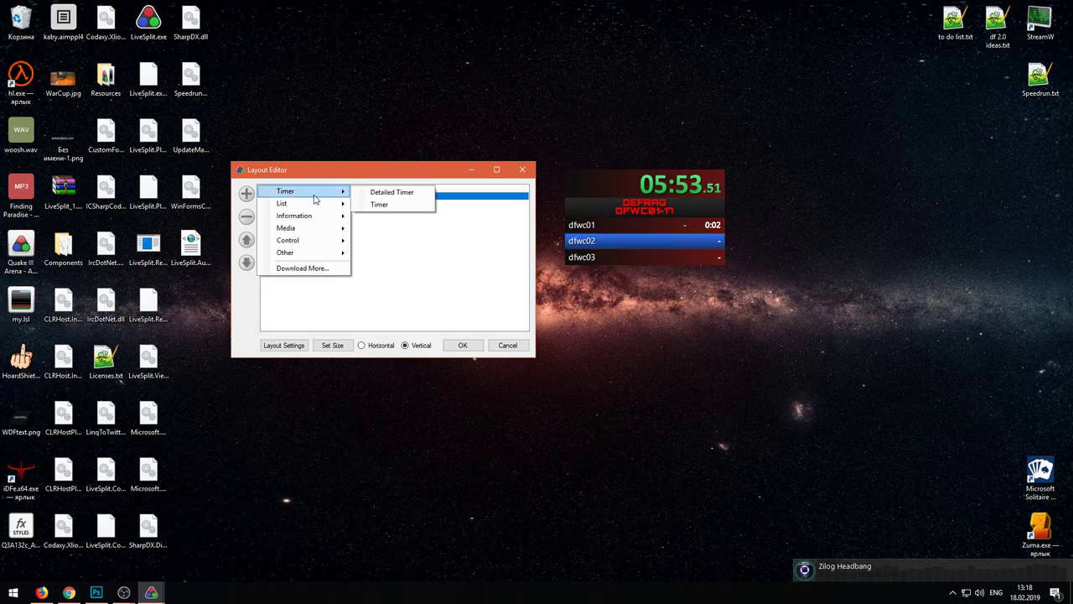
pyautogui.click(373, 193)
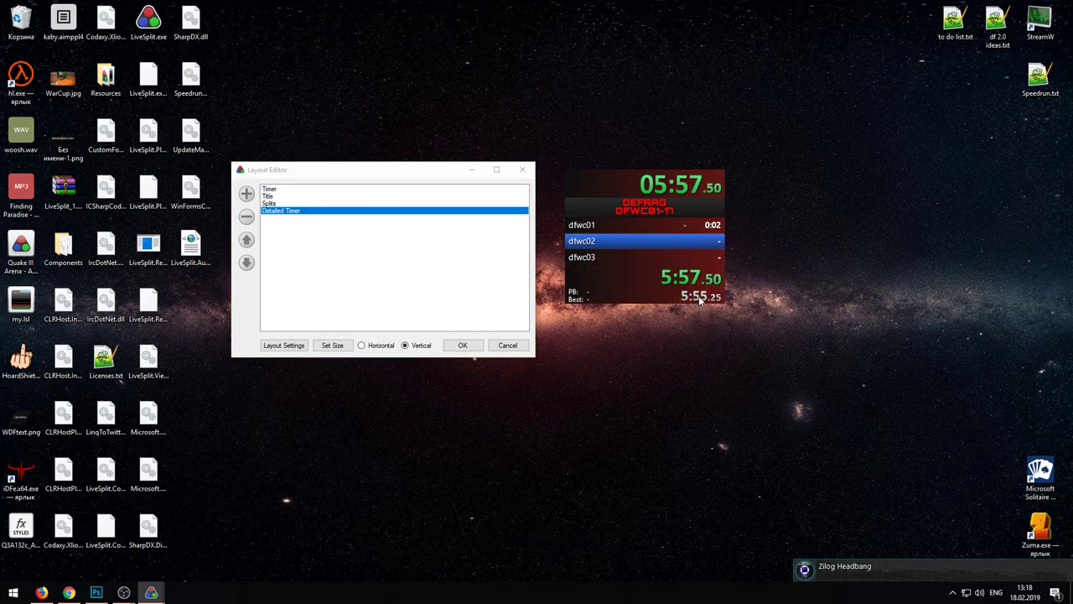
pyautogui.click(254, 201)
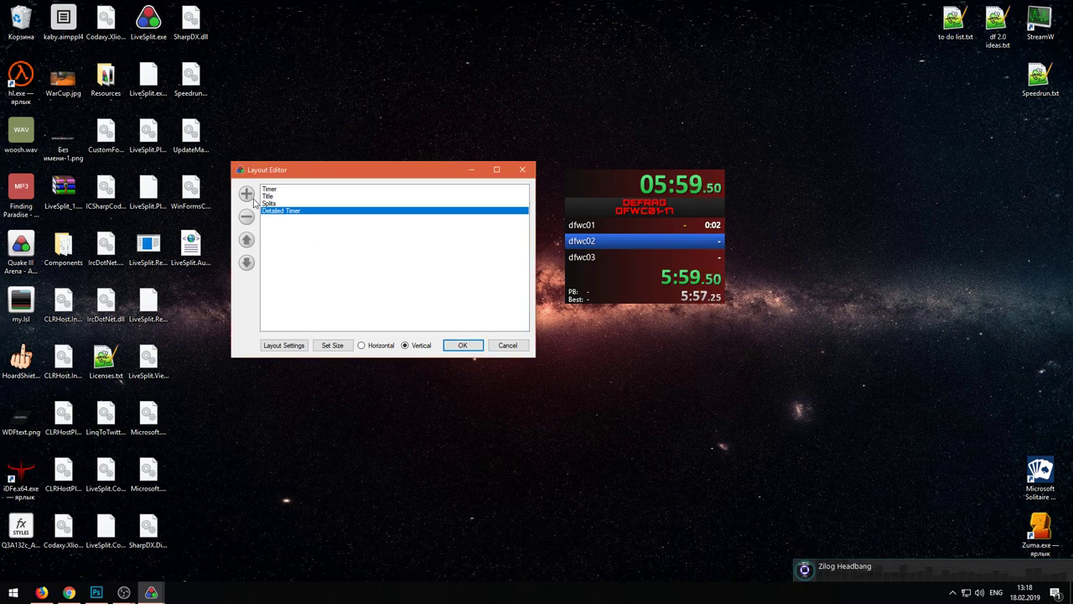
# Step: Look through the Timer, List and Information component types and add a Sum of Best component
pyautogui.click(247, 194)
pyautogui.moveTo(289, 191)
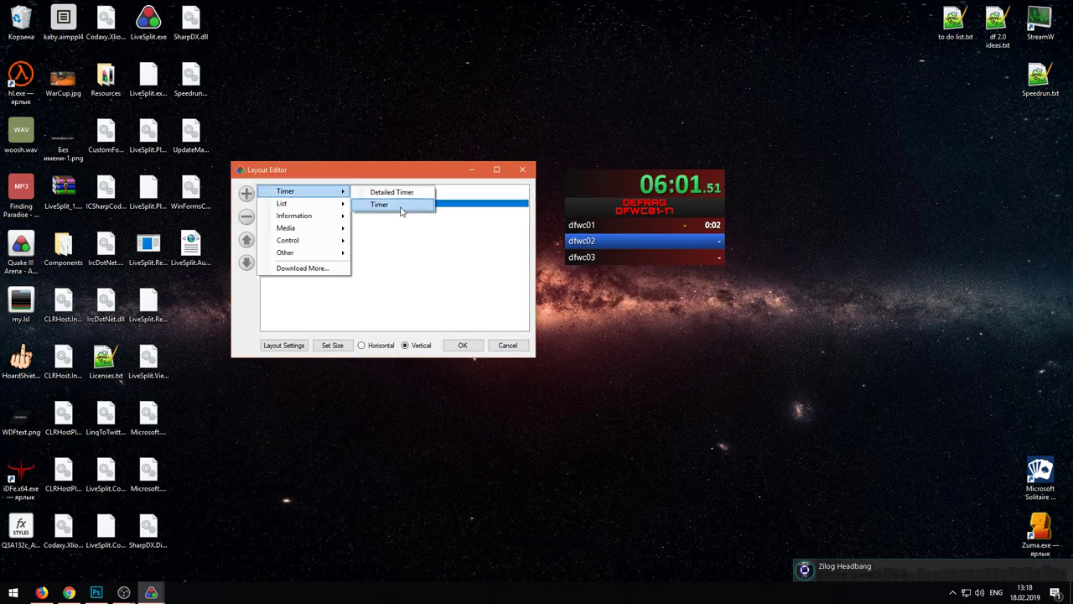
pyautogui.moveTo(347, 205)
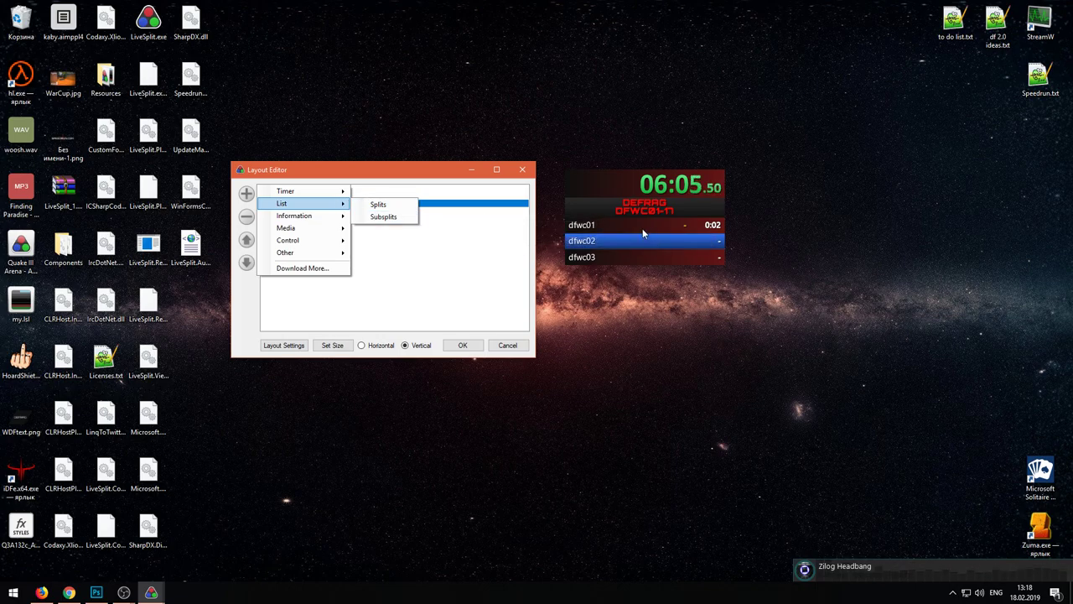
pyautogui.moveTo(318, 216)
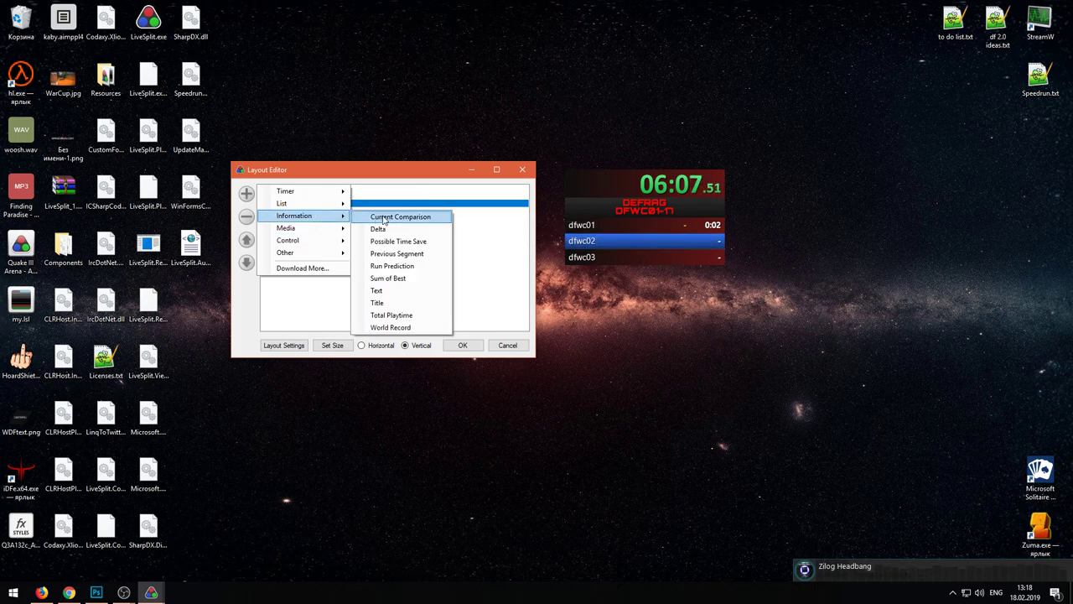
pyautogui.click(417, 279)
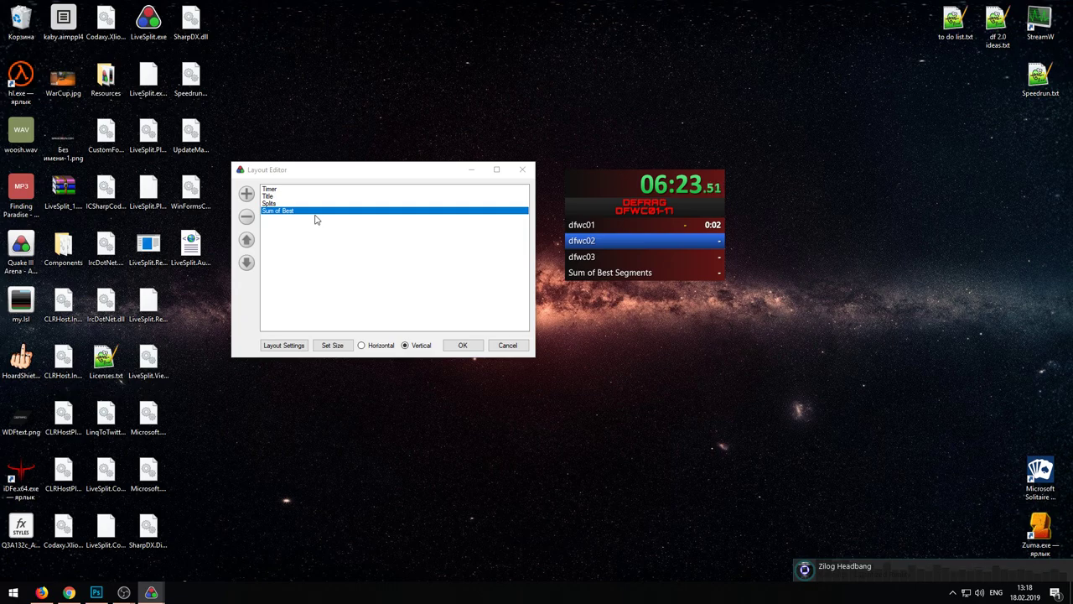
pyautogui.click(246, 193)
pyautogui.click(443, 263)
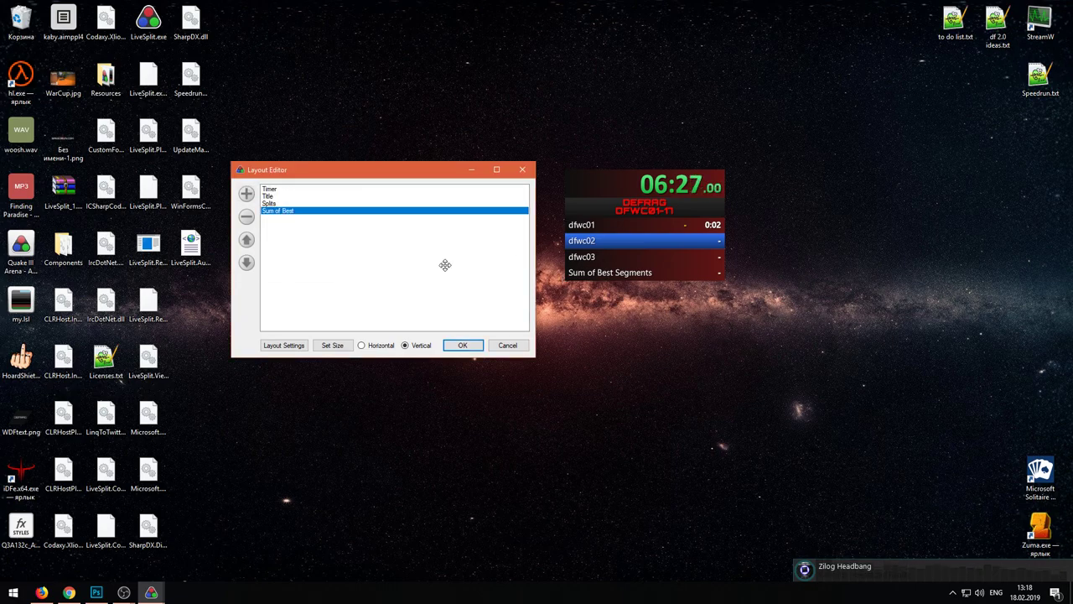
# Step: Try the two-row display for Sum of Best, turn it back off and set its time accuracy to Tenths
pyautogui.doubleClick(307, 214)
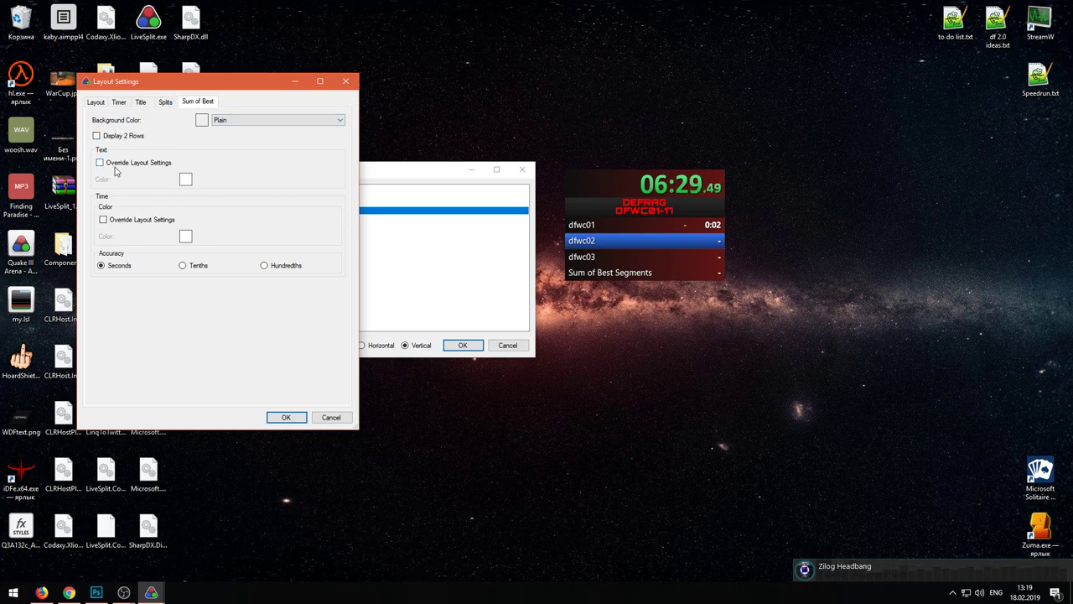
pyautogui.click(117, 135)
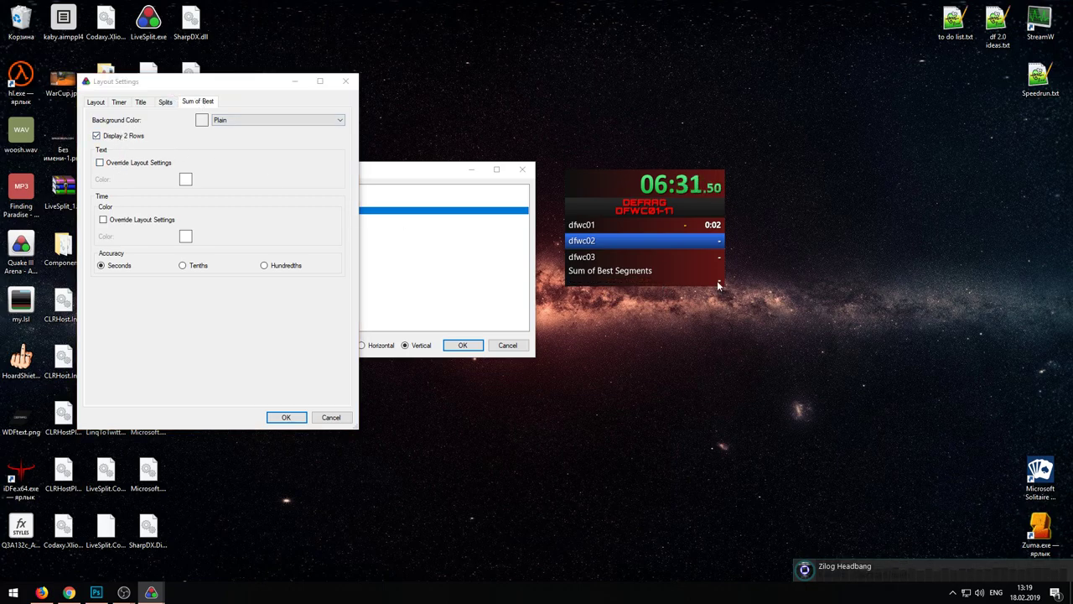
pyautogui.click(134, 136)
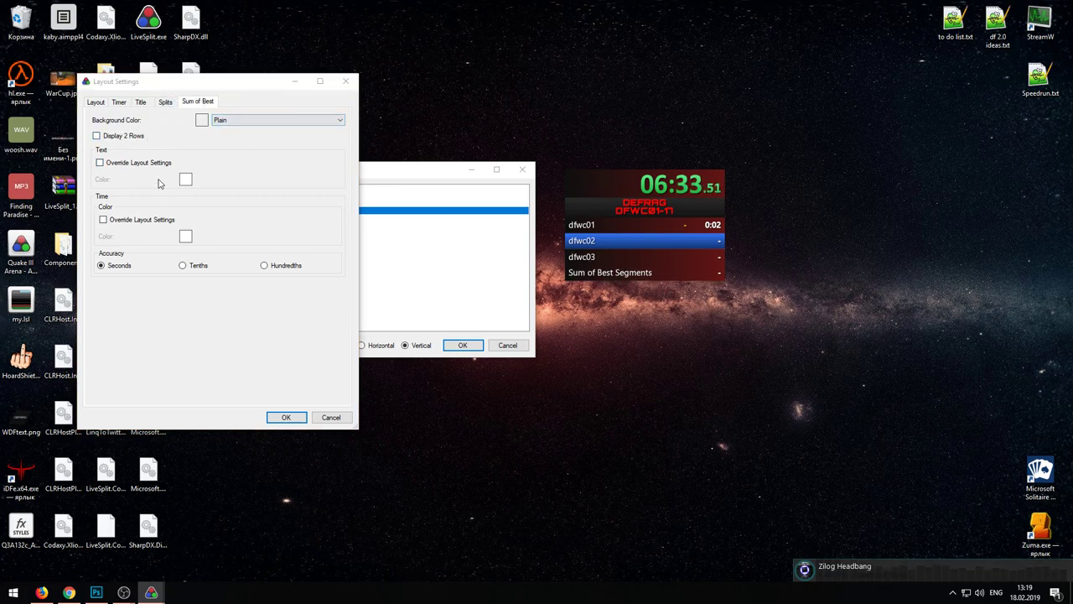
pyautogui.click(194, 266)
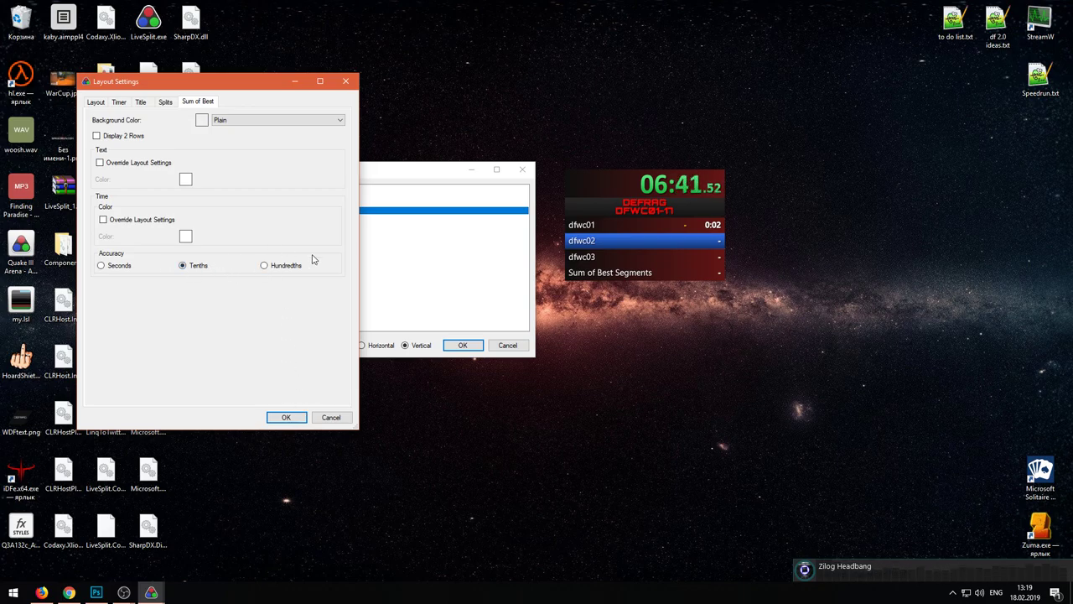
pyautogui.click(286, 417)
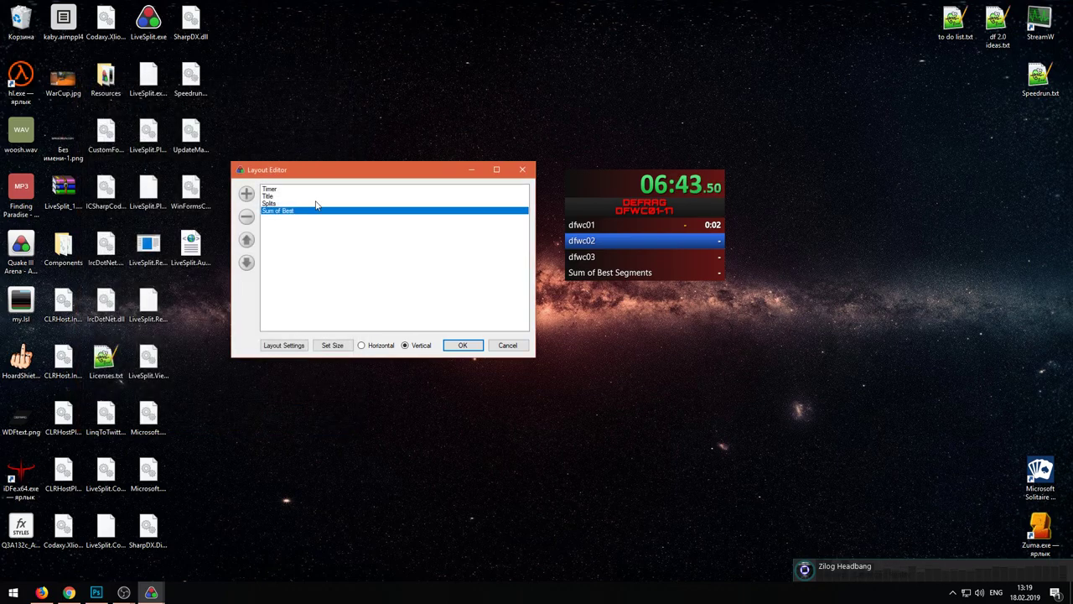
# Step: Try a Total Playtime component in the layout and remove it again
pyautogui.click(247, 192)
pyautogui.moveTo(322, 219)
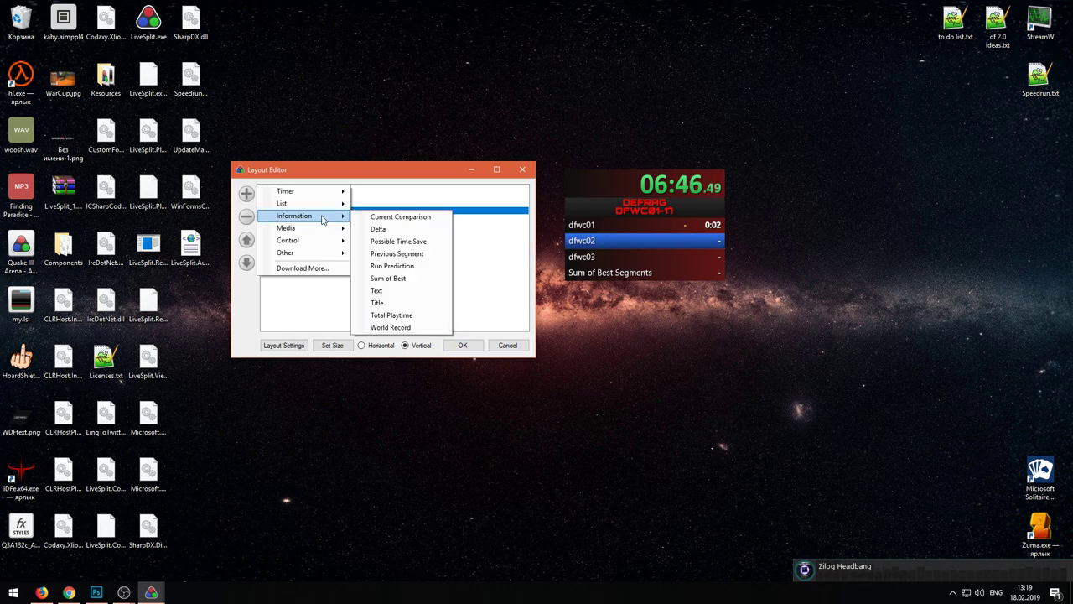
pyautogui.click(436, 318)
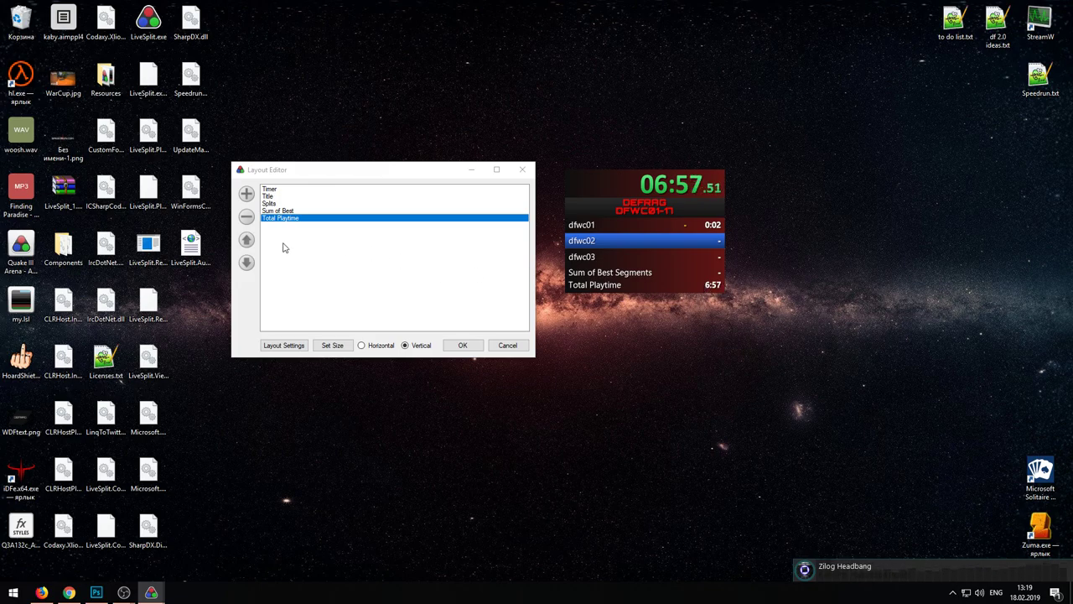
pyautogui.click(247, 216)
# Step: Add a World Record component to the layout and look at its settings
pyautogui.click(247, 195)
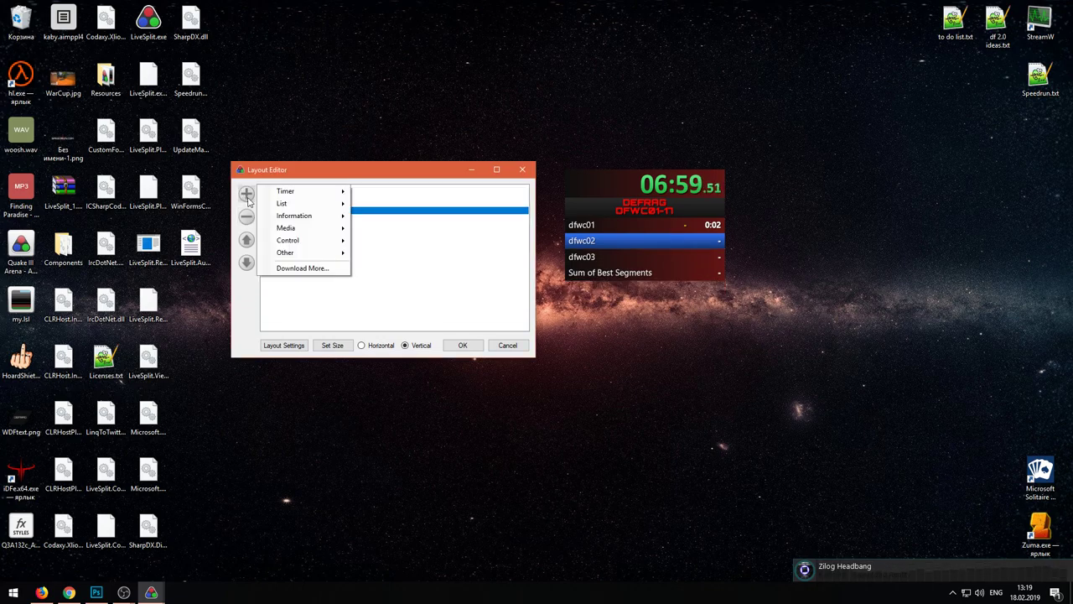
pyautogui.moveTo(310, 216)
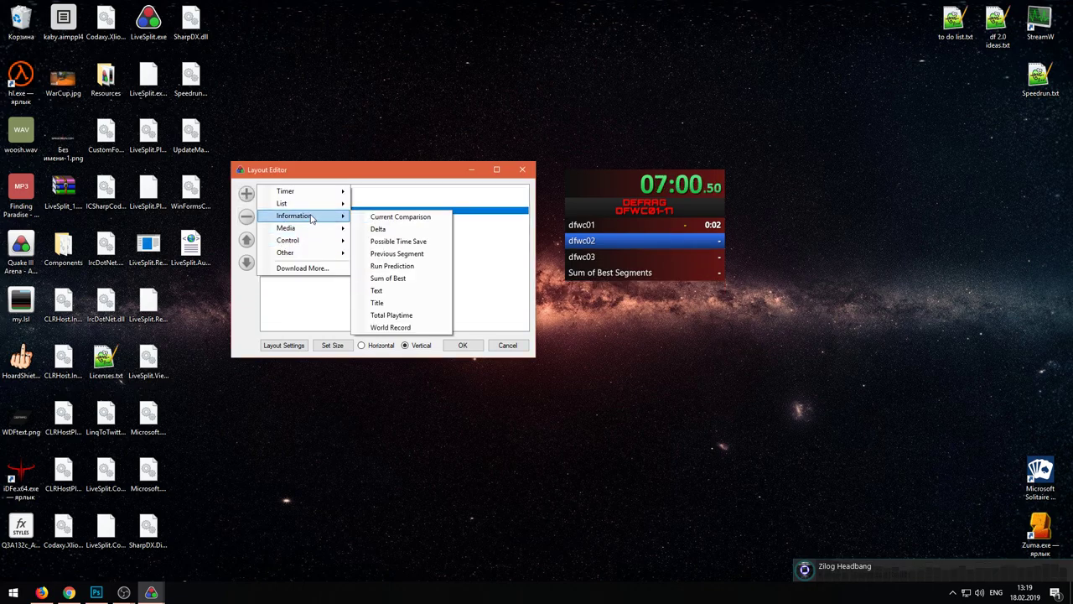
pyautogui.click(400, 329)
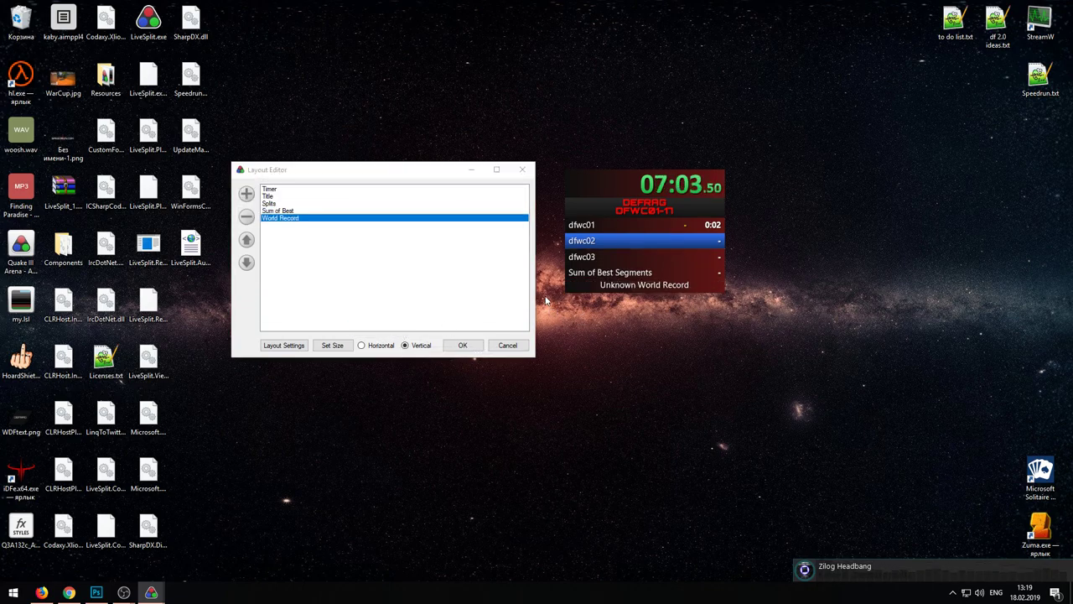
pyautogui.click(387, 217)
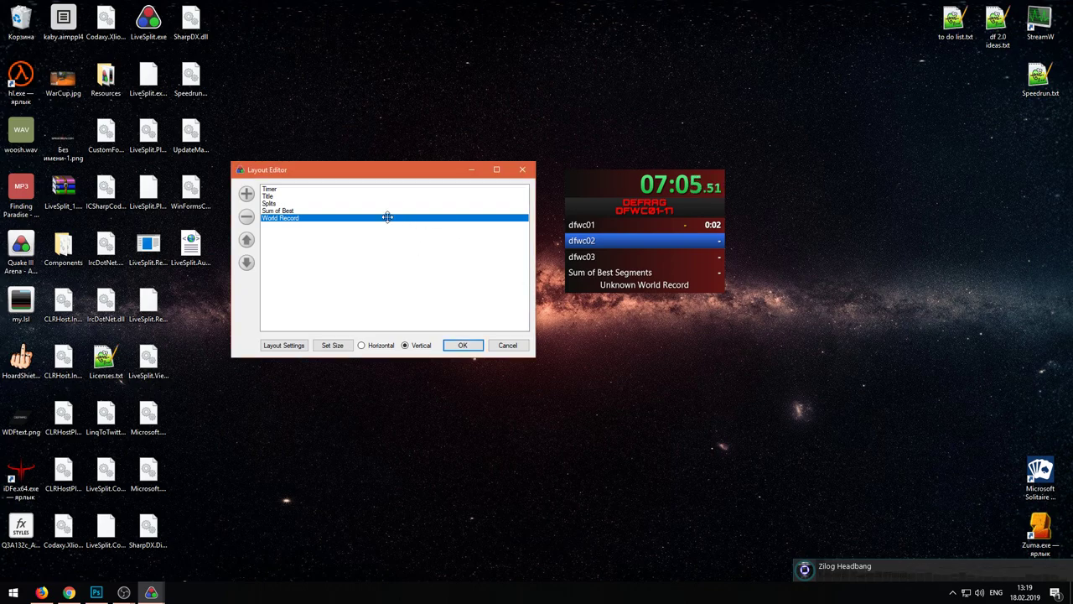
pyautogui.doubleClick(387, 217)
pyautogui.click(352, 92)
# Step: Add the Graph and Sound Effects media components to the layout
pyautogui.click(246, 193)
pyautogui.moveTo(318, 222)
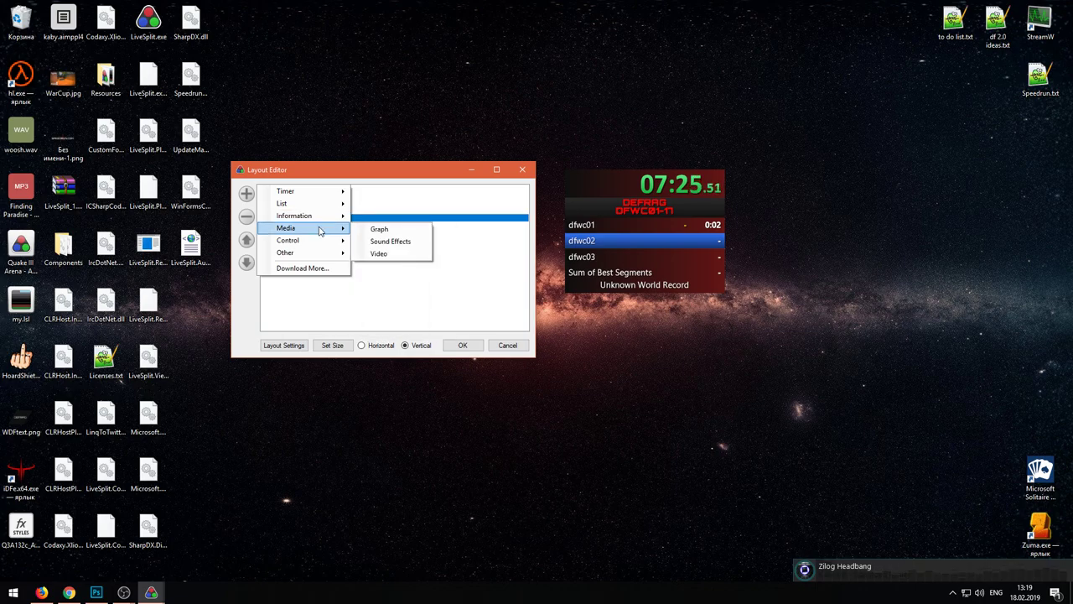
pyautogui.click(378, 229)
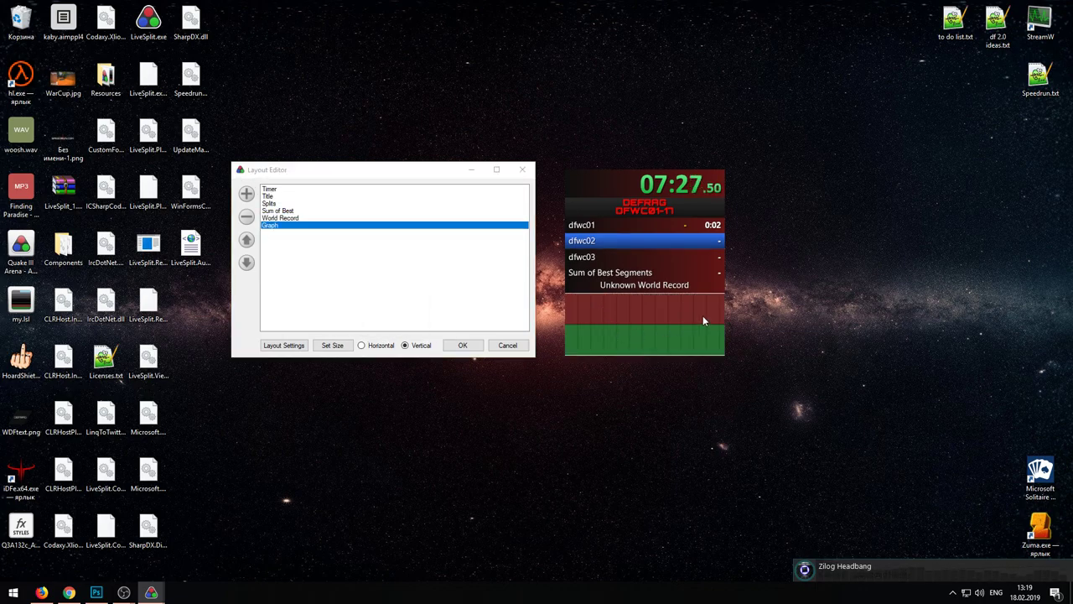
pyautogui.click(246, 193)
pyautogui.moveTo(319, 228)
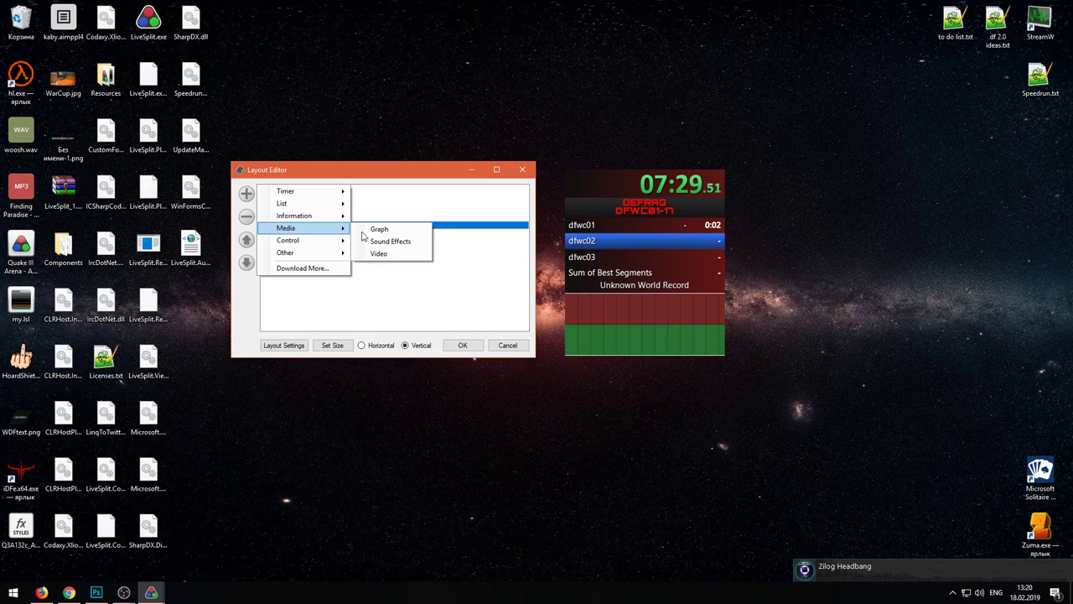
pyautogui.click(394, 240)
# Step: Review the Graph color and height options and the Sound Effects file slots for each split event
pyautogui.doubleClick(316, 230)
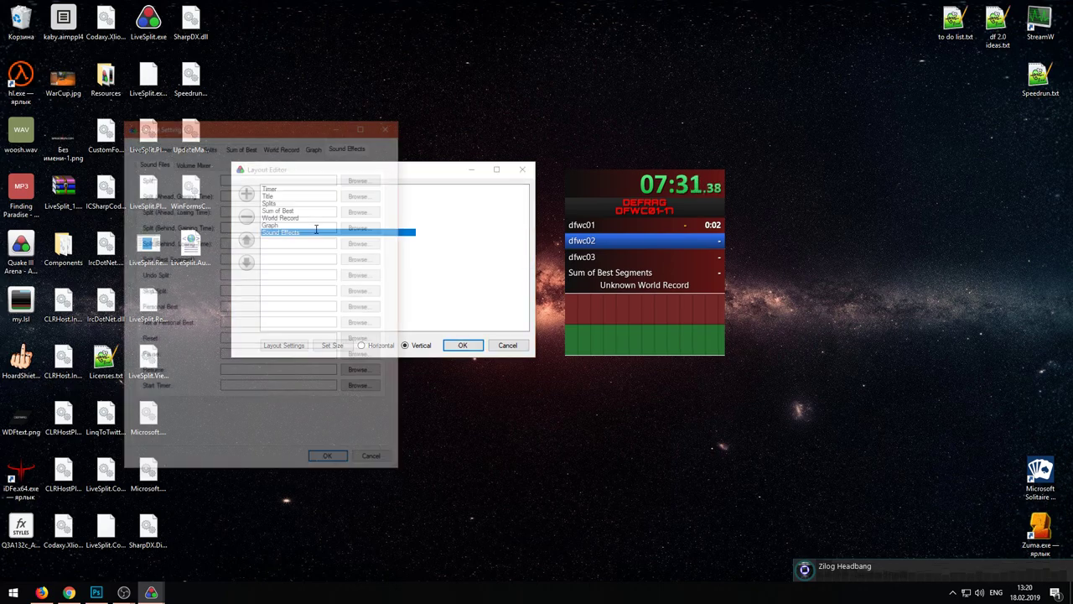
pyautogui.click(316, 146)
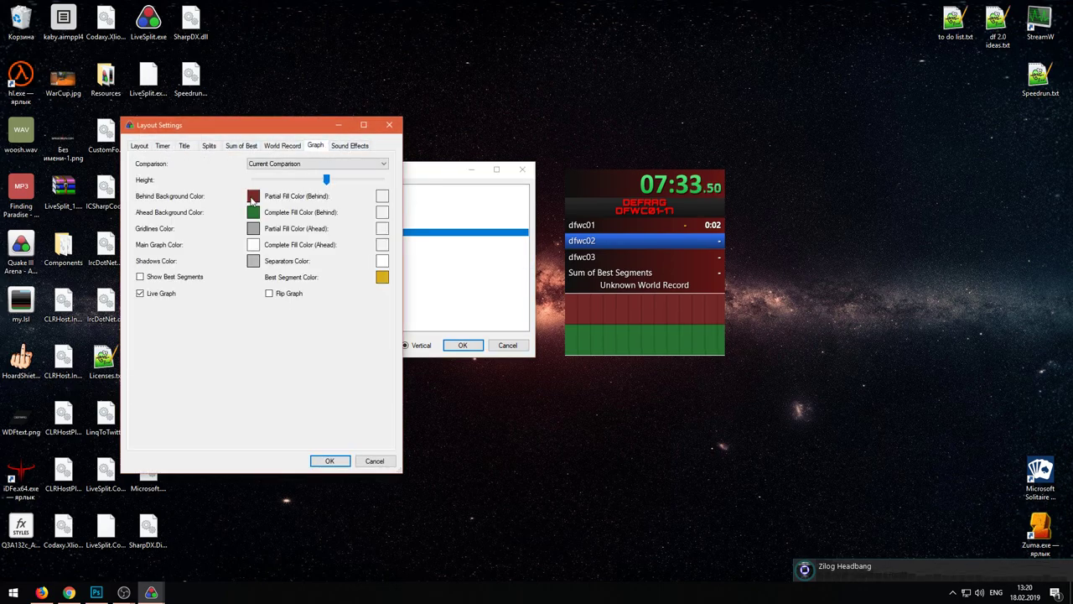
pyautogui.click(356, 146)
pyautogui.moveTo(231, 127); pyautogui.dragTo(336, 95)
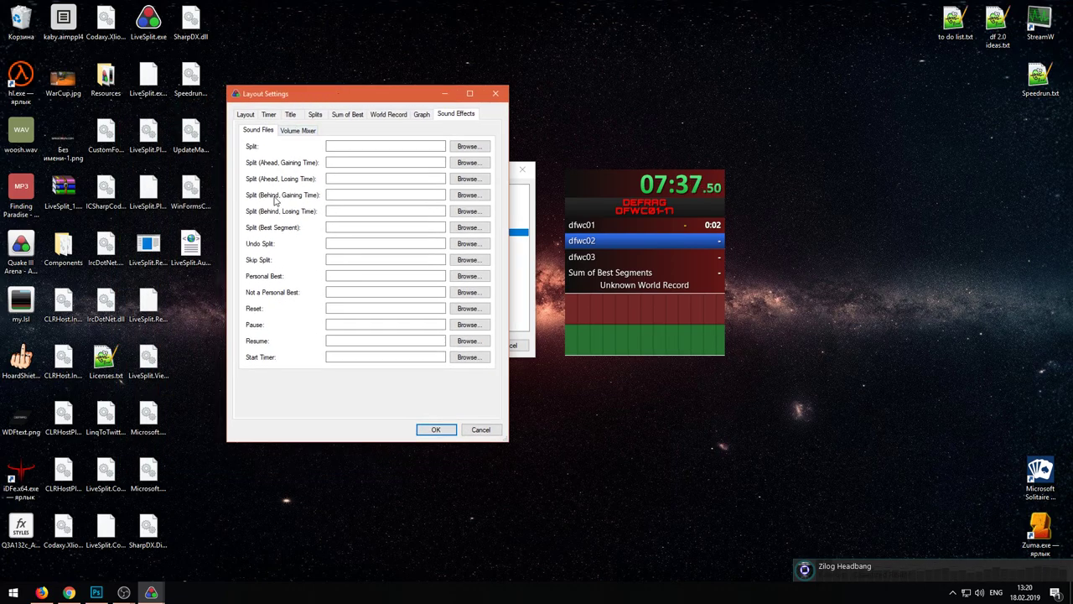
pyautogui.click(363, 161)
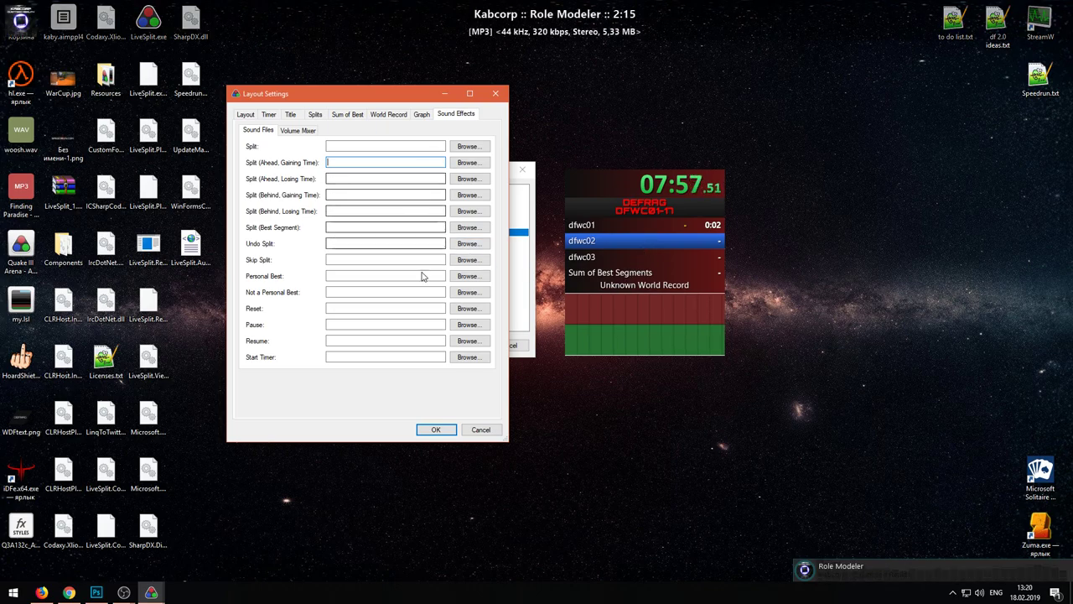
# Step: Lower the General Volume of the Sound Effects component almost to its minimum
pyautogui.click(299, 131)
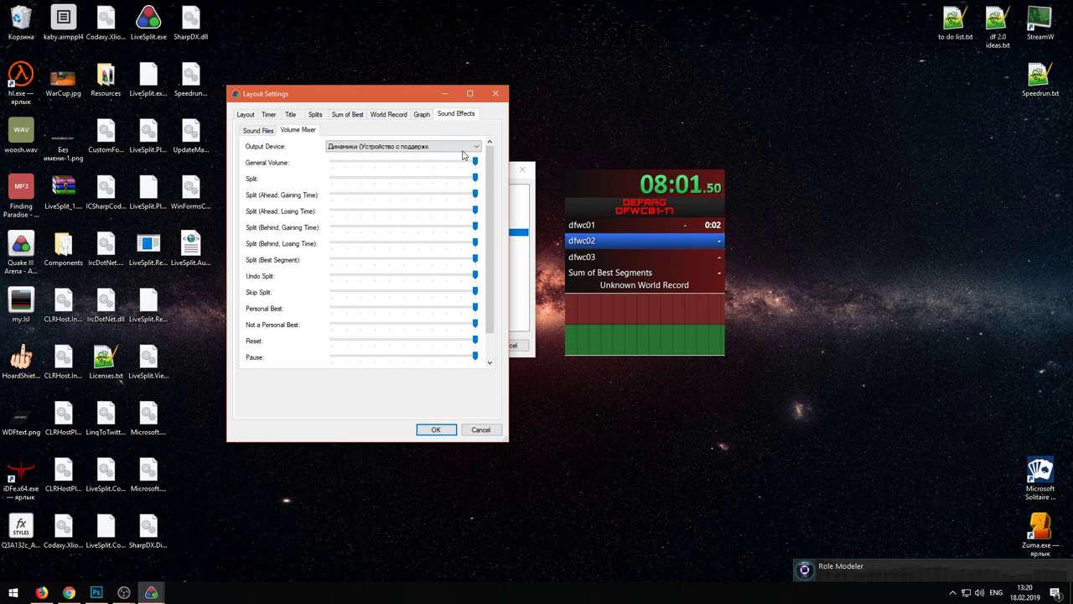
pyautogui.moveTo(475, 161); pyautogui.dragTo(338, 163)
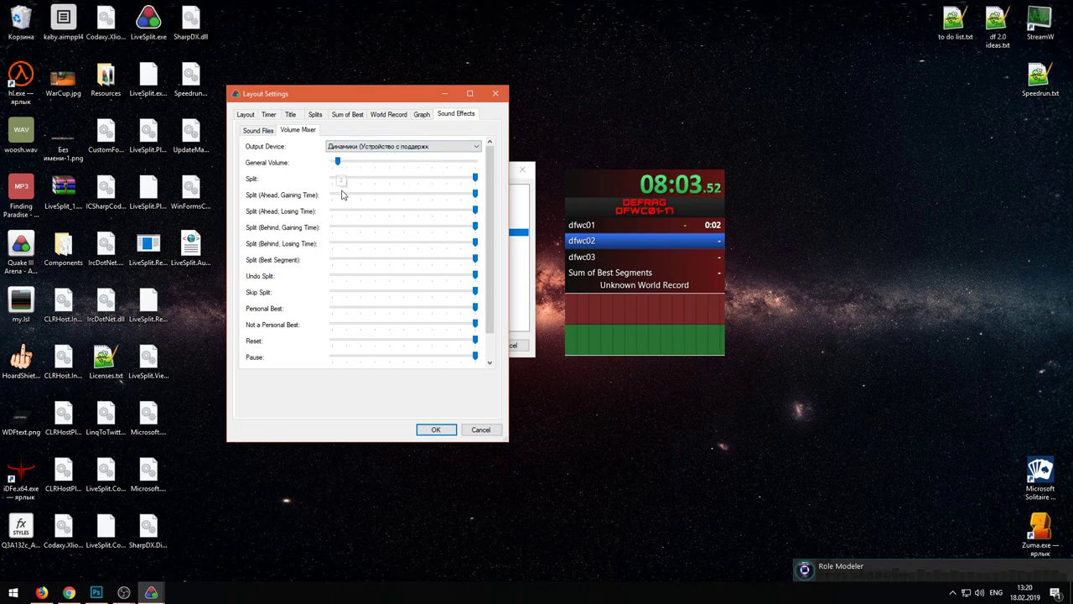
# Step: Fine-tune the General Volume of the Sound Effects component near its minimum and confirm the layout settings
pyautogui.click(339, 149)
pyautogui.click(339, 151)
pyautogui.click(339, 149)
pyautogui.click(338, 155)
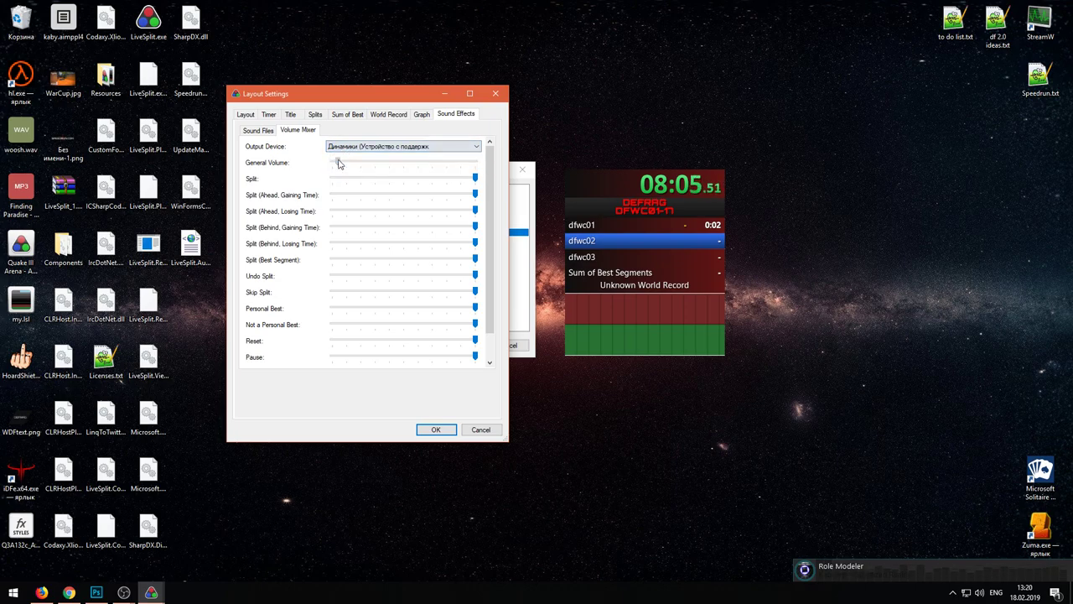
pyautogui.moveTo(338, 163); pyautogui.dragTo(347, 172)
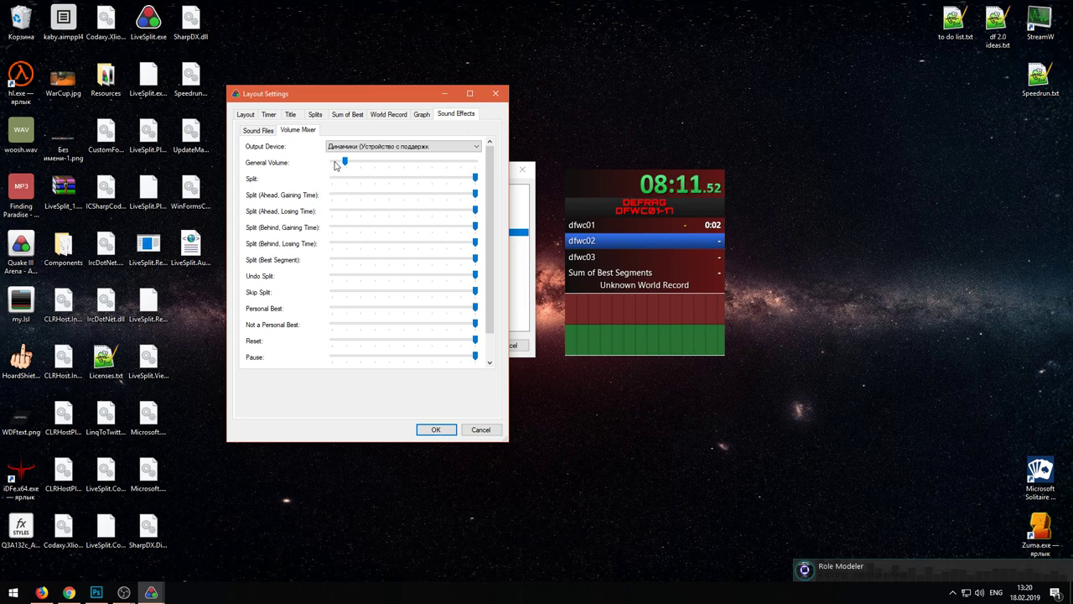
pyautogui.moveTo(345, 165); pyautogui.dragTo(341, 164)
pyautogui.click(436, 429)
# Step: Try to add a Video media component to the layout
pyautogui.click(246, 193)
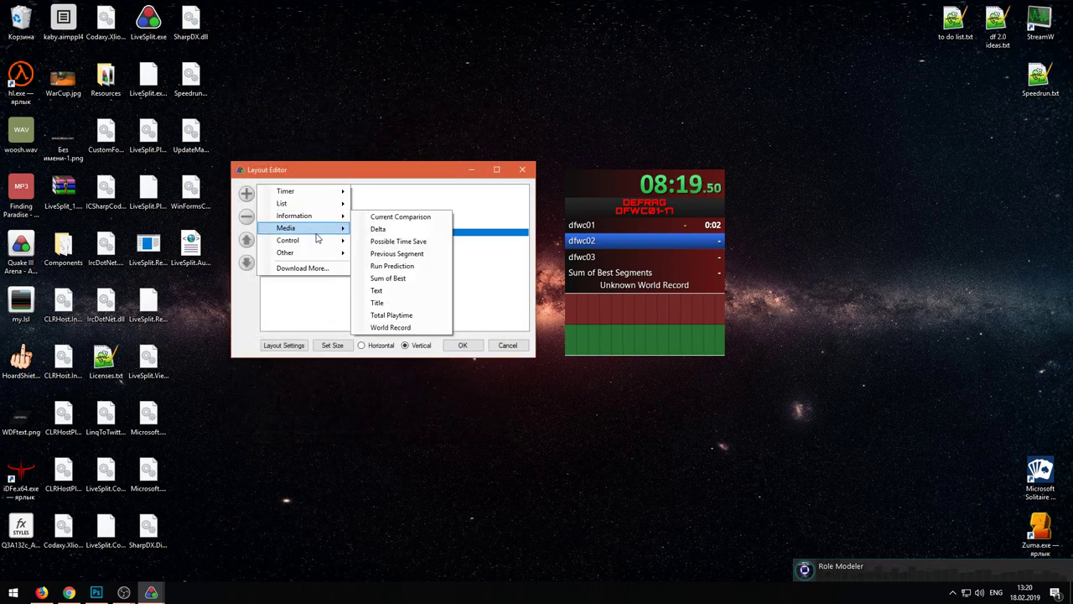
pyautogui.moveTo(321, 235)
pyautogui.click(379, 253)
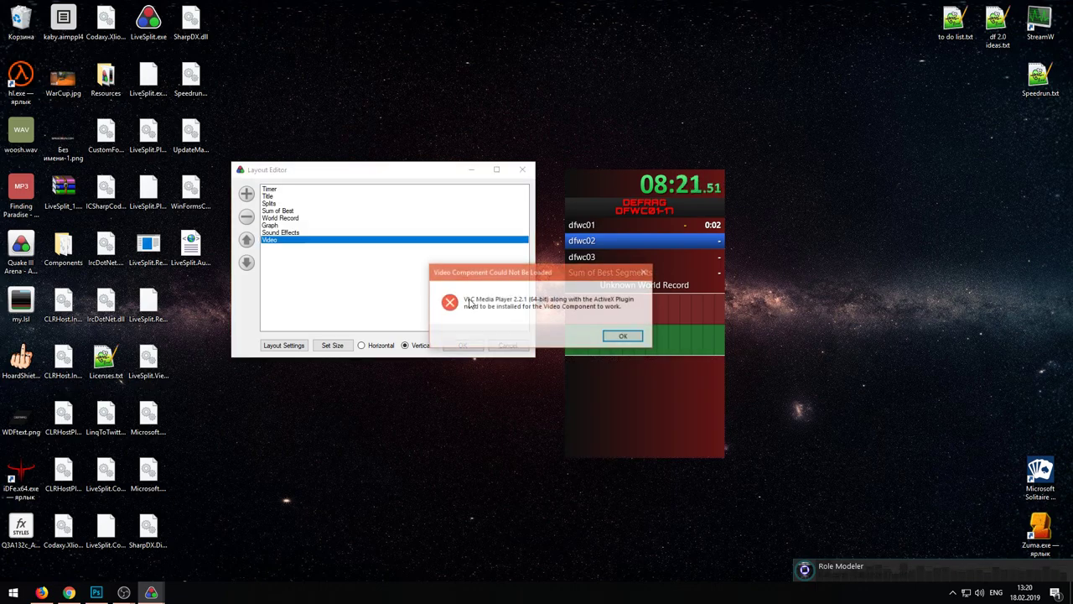
pyautogui.click(620, 335)
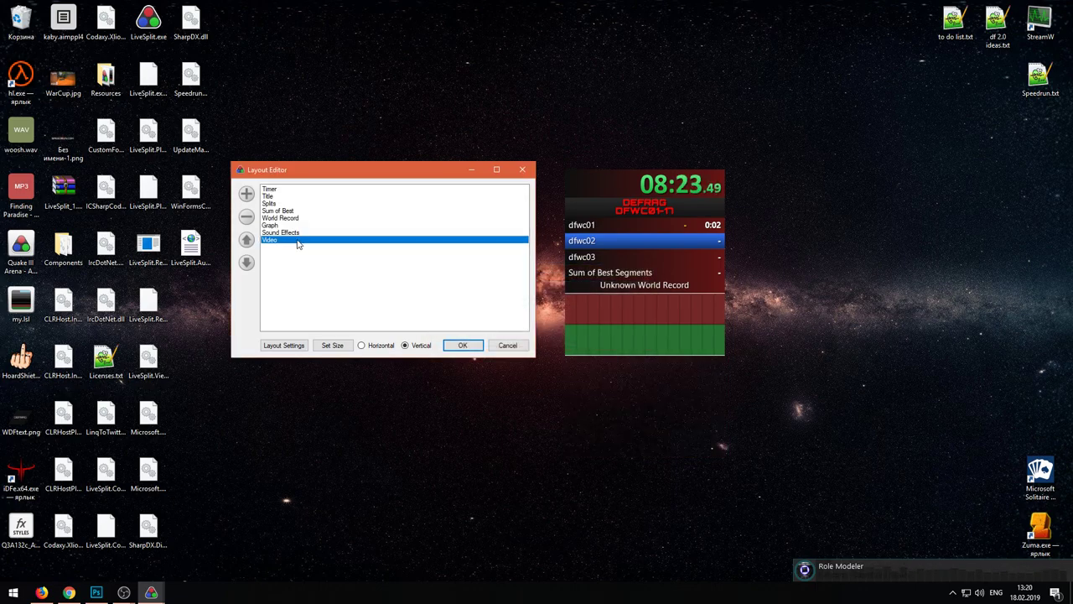
# Step: Add a Separator to the layout and place it between World Record and Graph
pyautogui.click(246, 194)
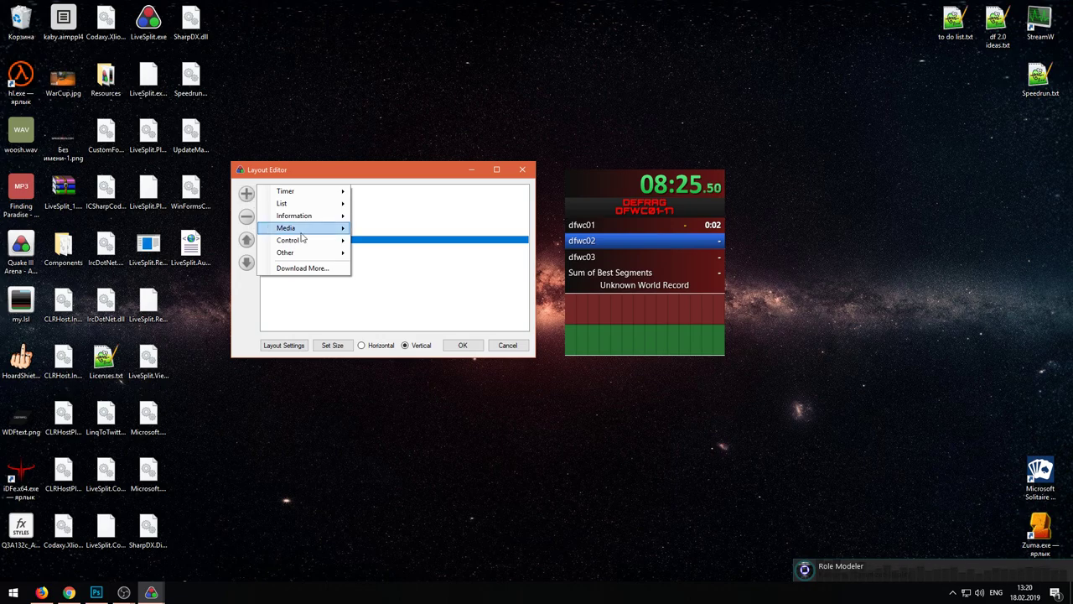
pyautogui.moveTo(306, 239)
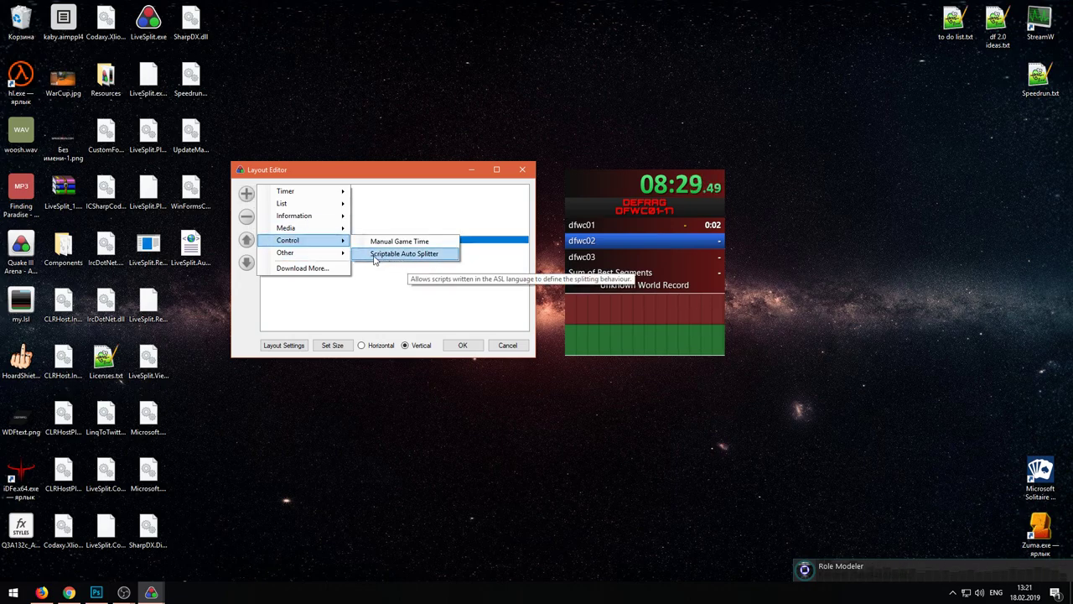
pyautogui.moveTo(300, 259)
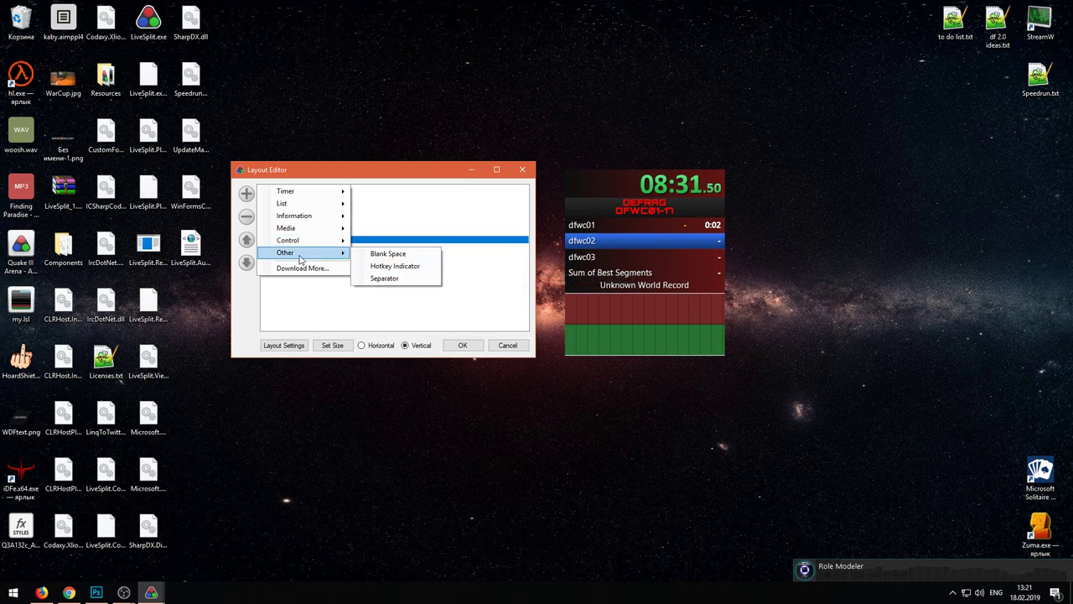
pyautogui.click(405, 277)
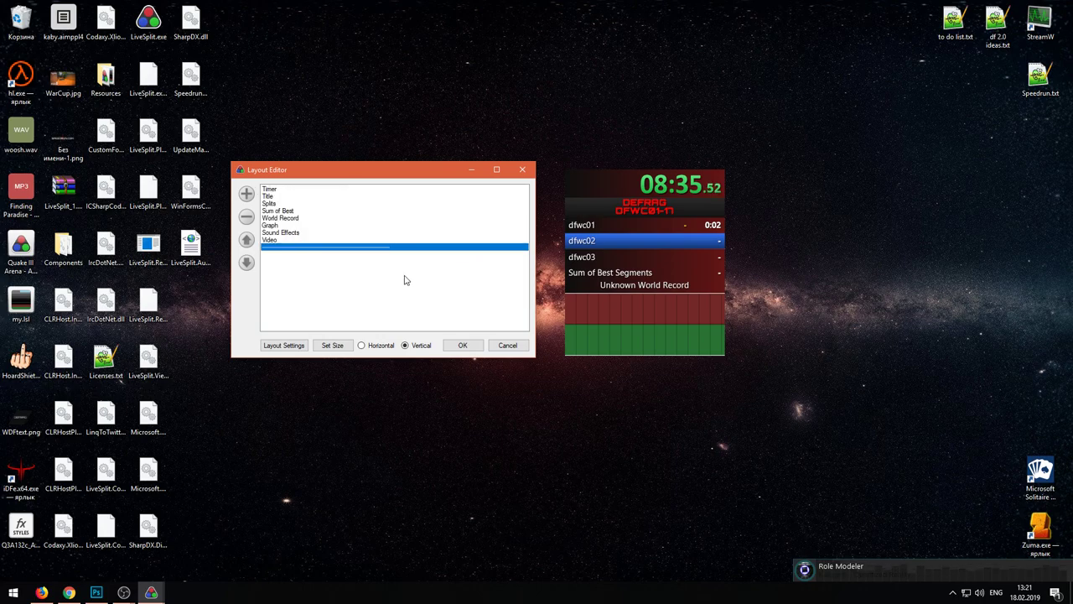
pyautogui.moveTo(339, 250); pyautogui.dragTo(331, 225)
# Step: Add a Hotkey Indicator component to the layout and look at the layout settings
pyautogui.click(246, 192)
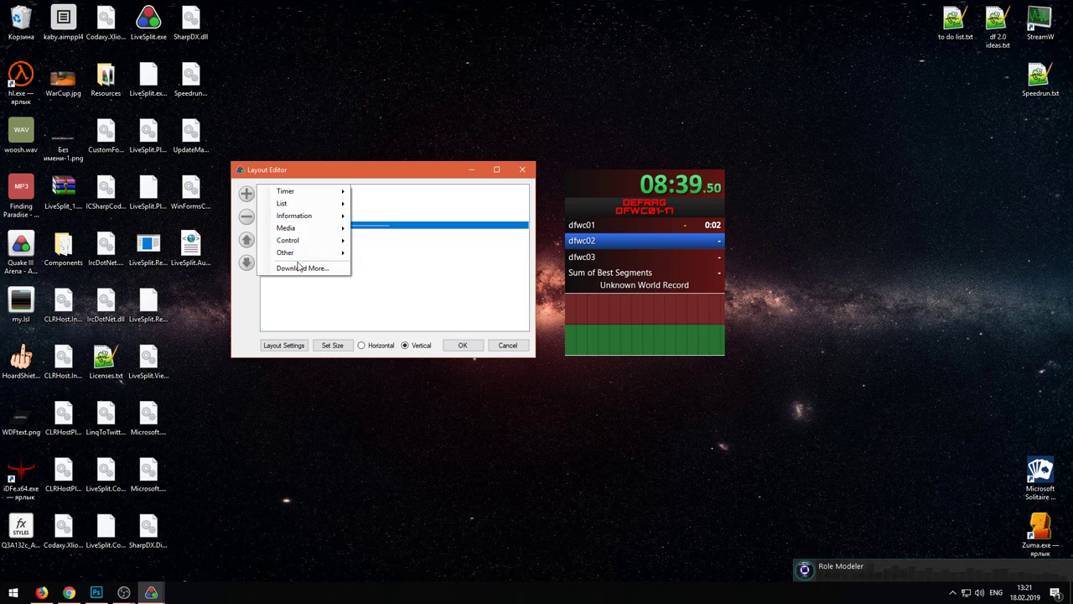
pyautogui.moveTo(318, 258)
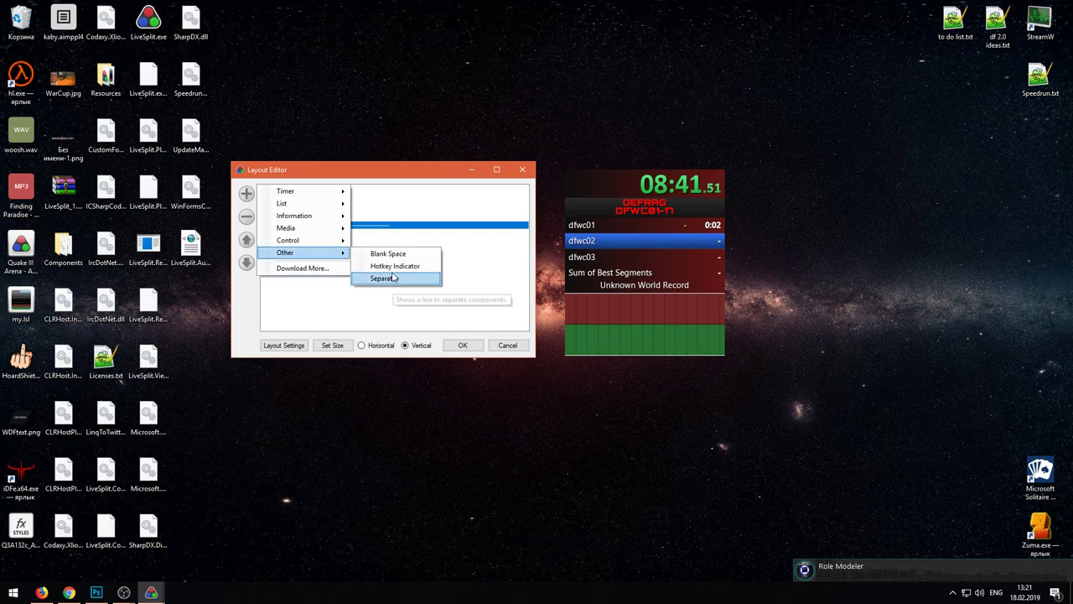
pyautogui.click(394, 265)
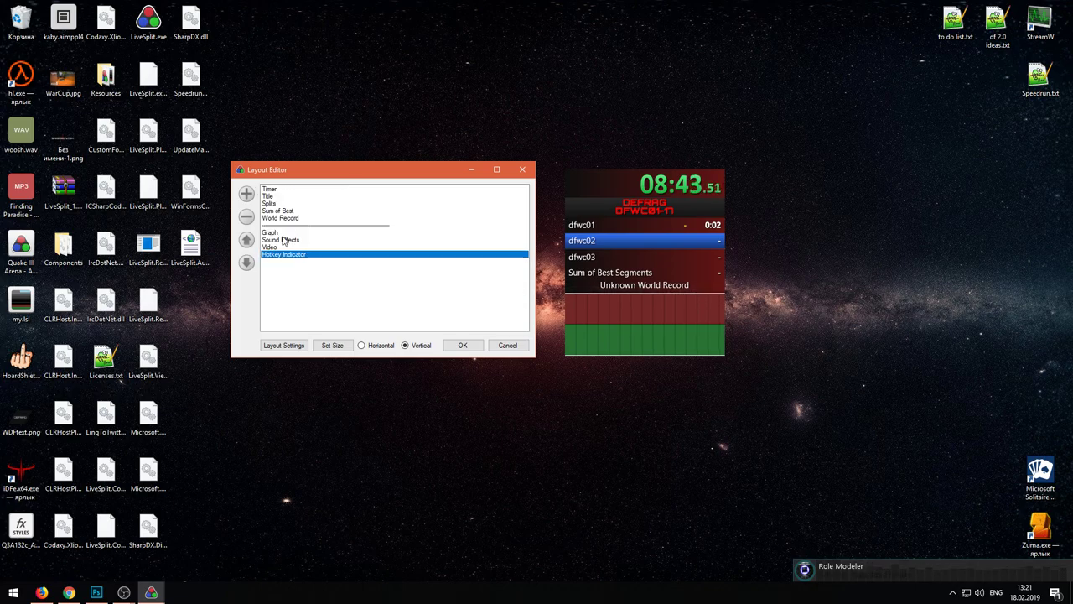
pyautogui.click(283, 344)
pyautogui.moveTo(277, 142); pyautogui.dragTo(395, 60)
pyautogui.click(462, 415)
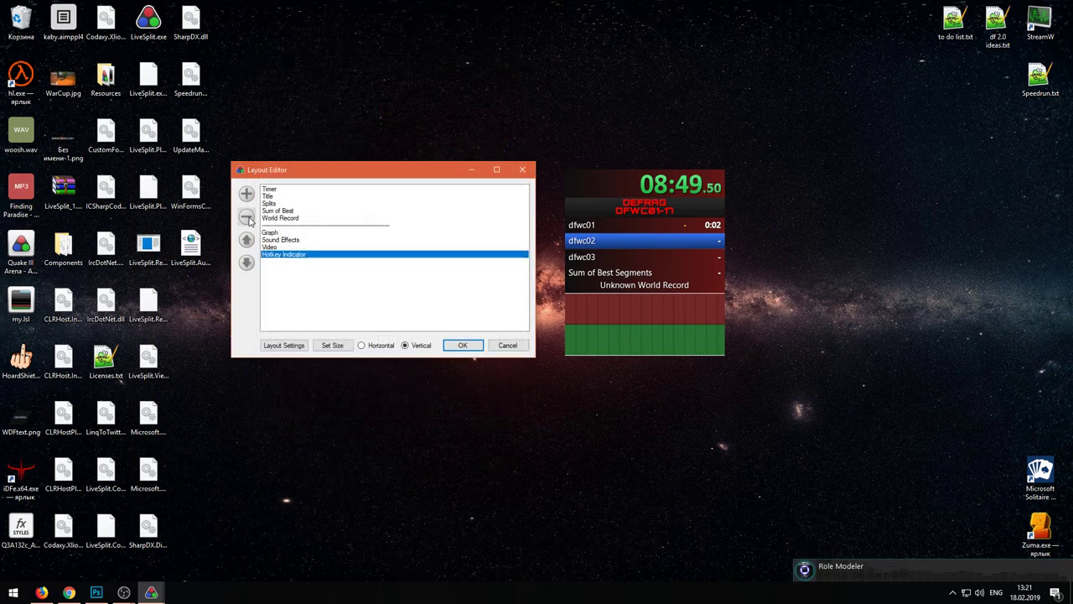
# Step: Remove the separator, Graph, Sound Effects, Video, Hotkey Indicator and World Record components and confirm the layout
pyautogui.click(269, 232)
pyautogui.click(278, 225)
pyautogui.press('Delete')
pyautogui.press('Delete')
pyautogui.press('Delete')
pyautogui.press('Delete')
pyautogui.press('Delete')
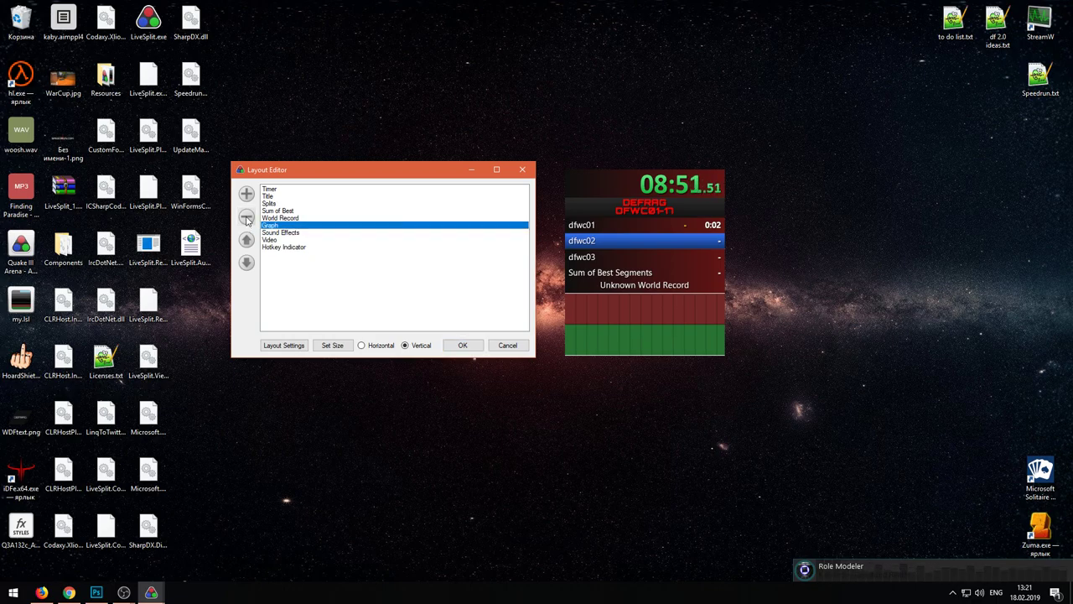
pyautogui.press('Delete')
pyautogui.press('Delete')
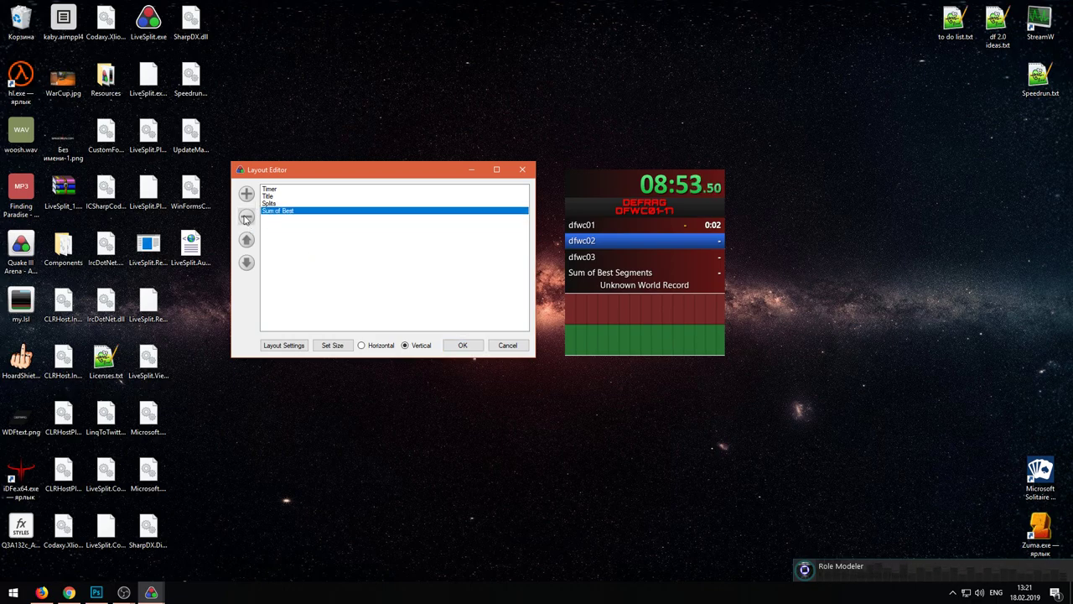
pyautogui.click(460, 346)
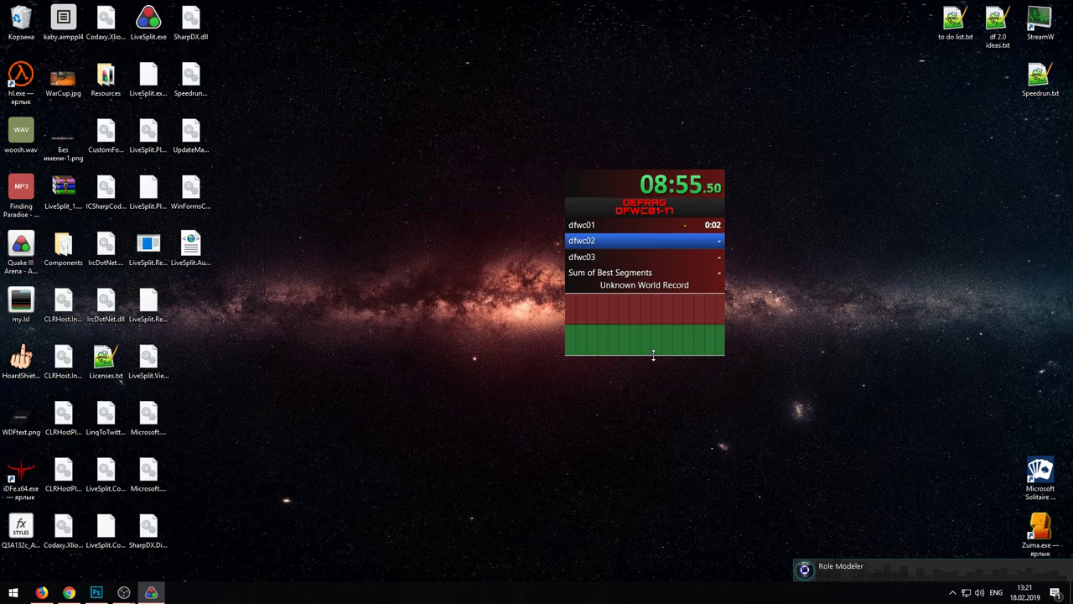
# Step: View the dialogs for saving the splits and for opening a splits file, cancelling both
pyautogui.rightClick(675, 298)
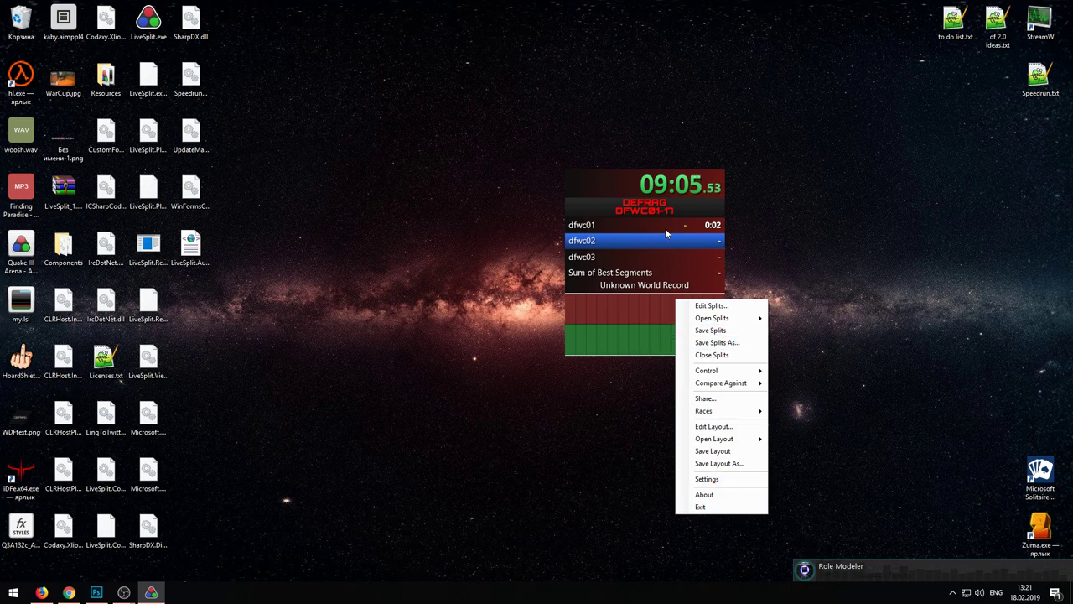
pyautogui.click(735, 332)
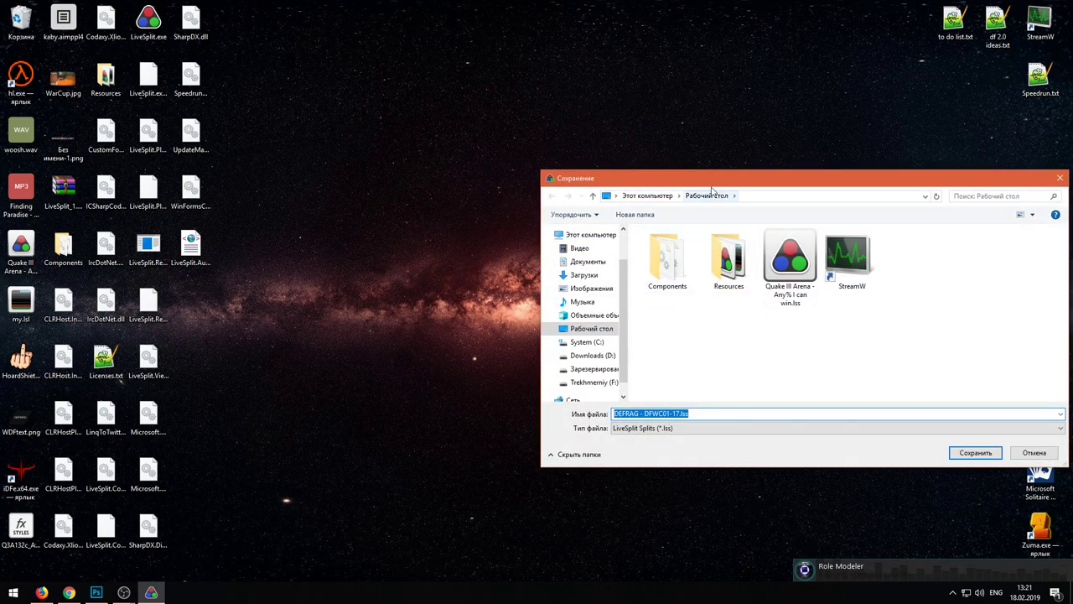
pyautogui.moveTo(704, 178); pyautogui.dragTo(705, 262)
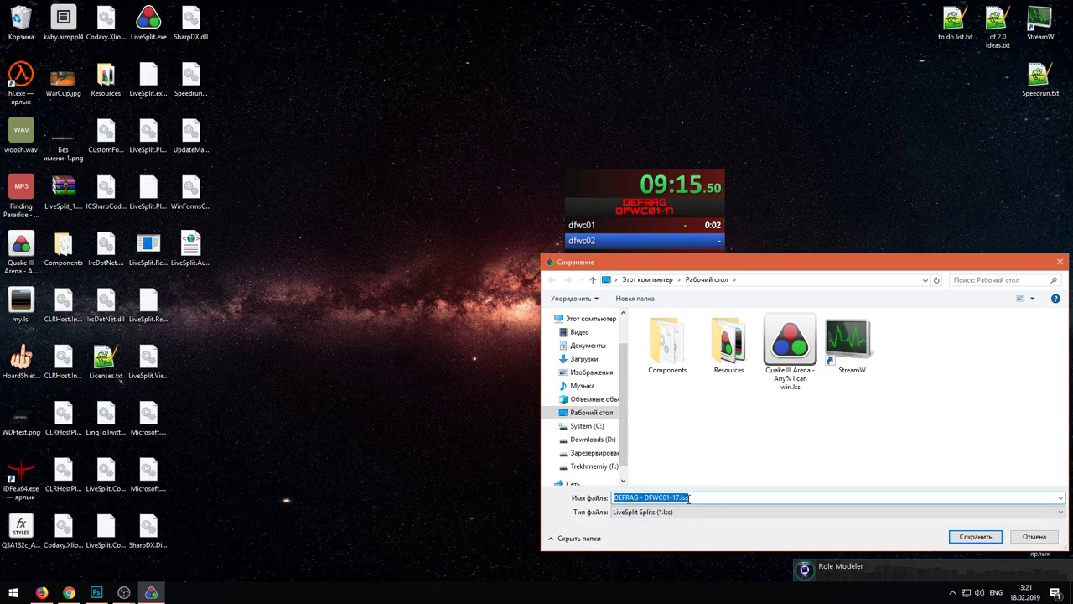
pyautogui.click(1027, 539)
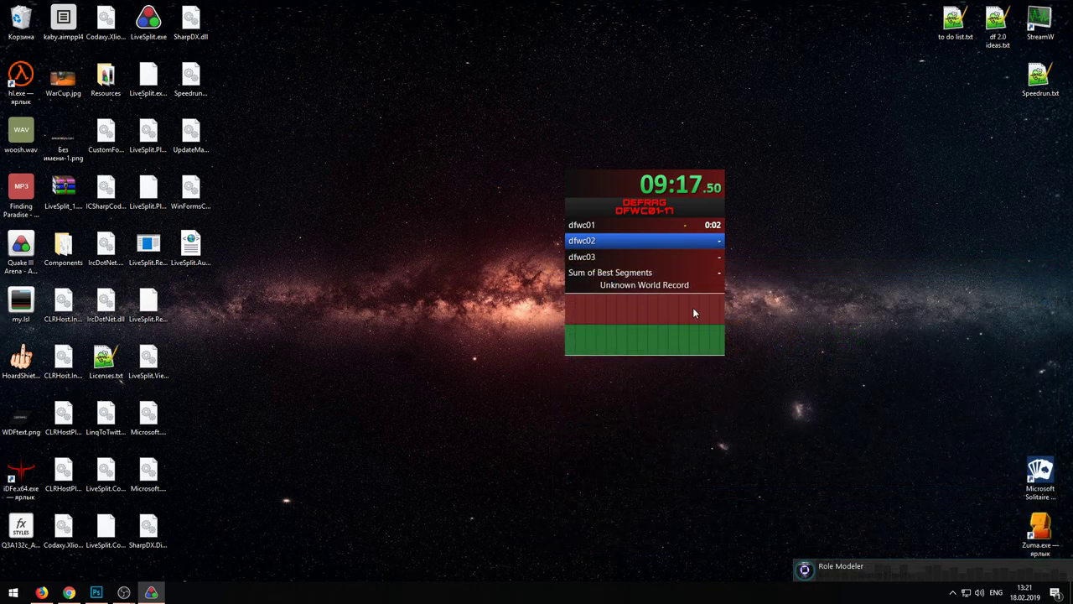
pyautogui.rightClick(658, 271)
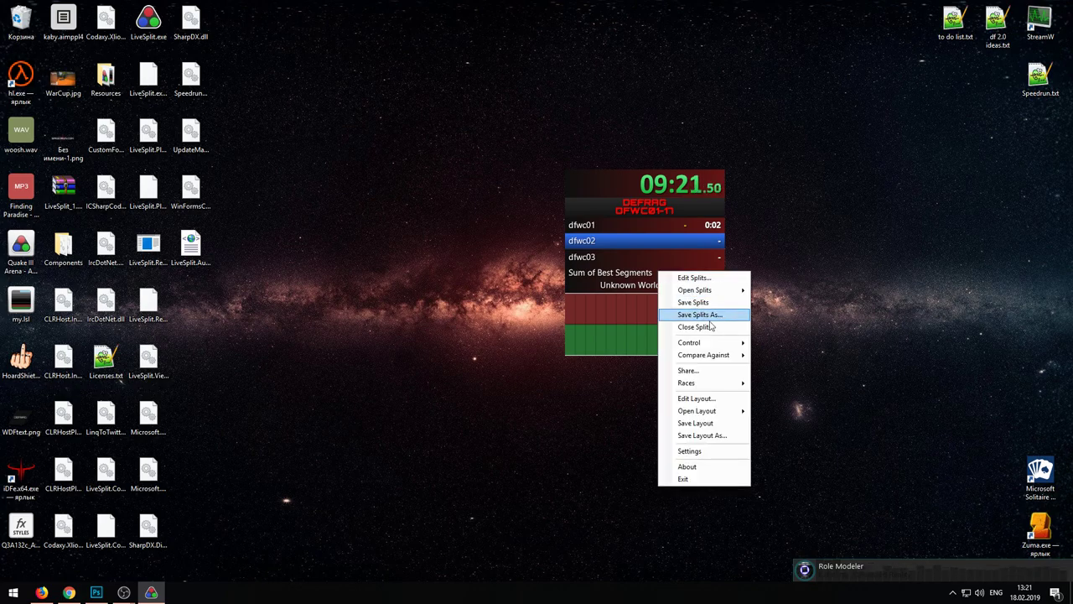
pyautogui.moveTo(727, 290)
pyautogui.click(801, 291)
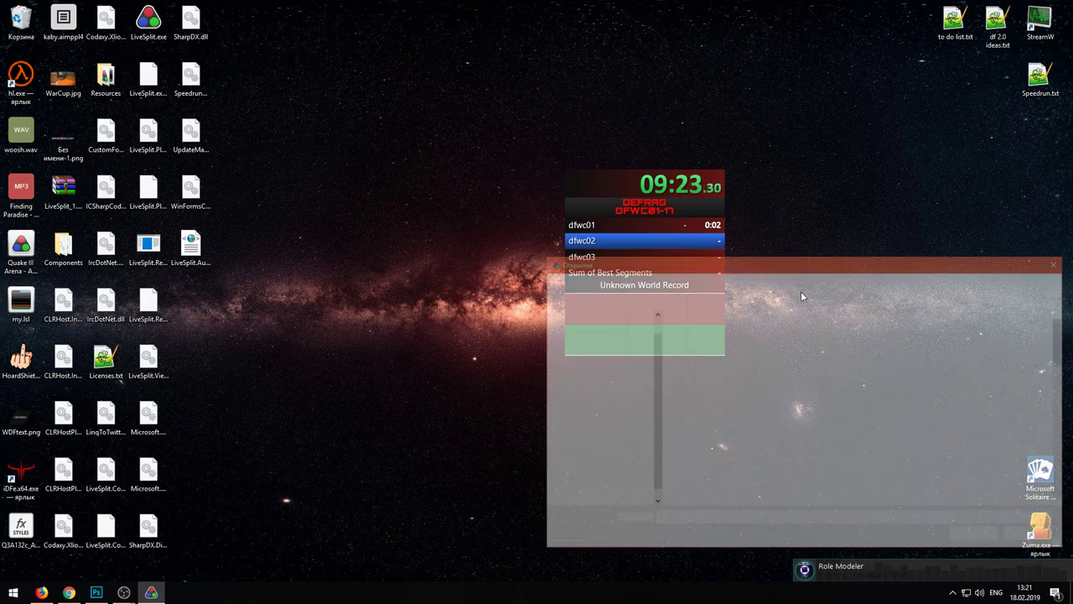
pyautogui.click(1059, 262)
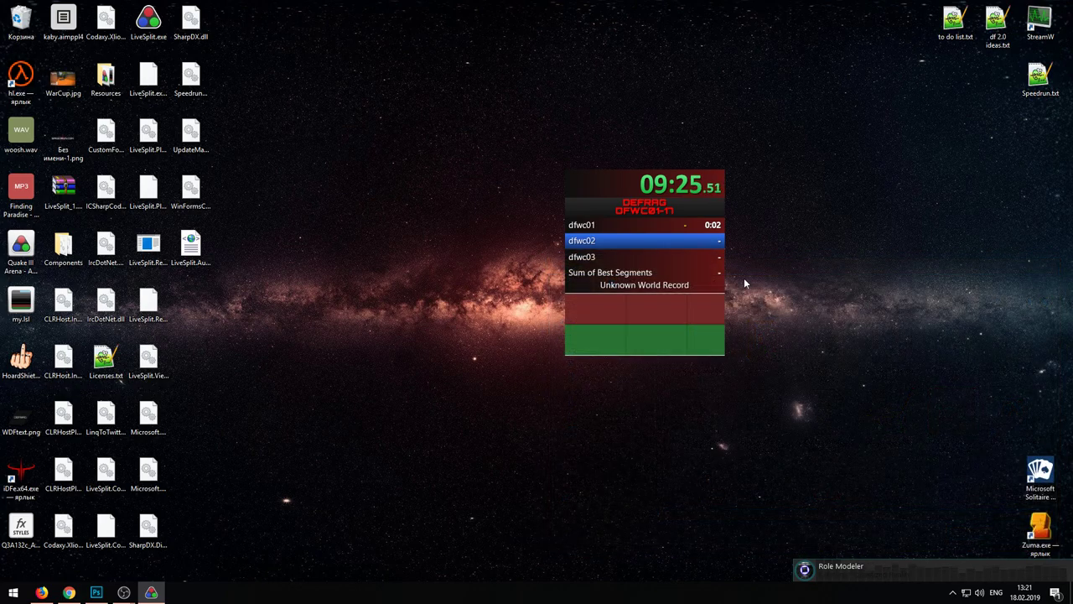
# Step: Look at the timer's options for saving the layout and exit LiveSplit
pyautogui.rightClick(628, 312)
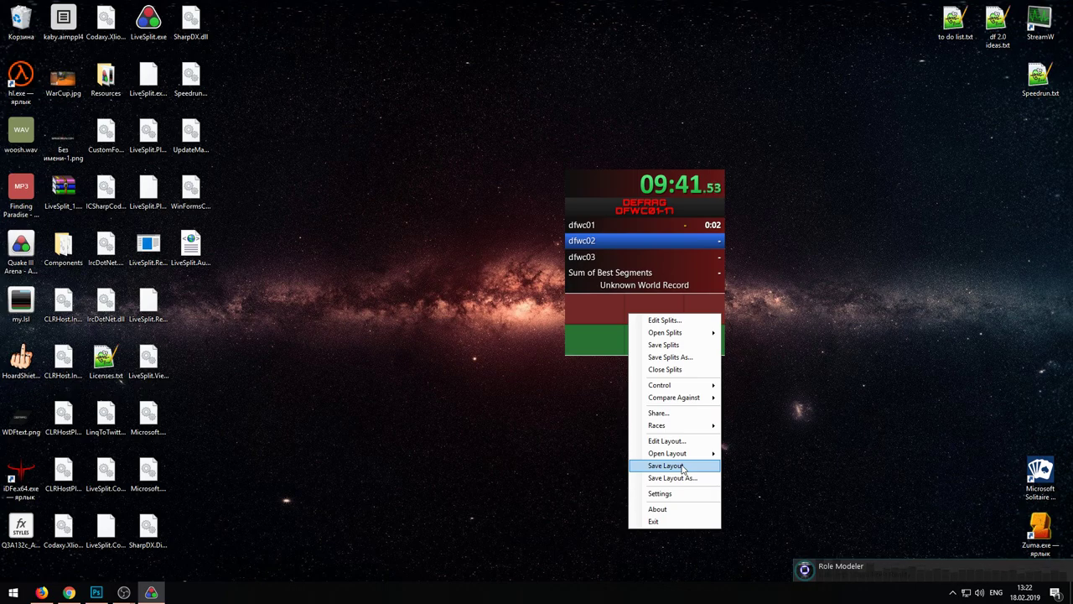
pyautogui.moveTo(695, 459)
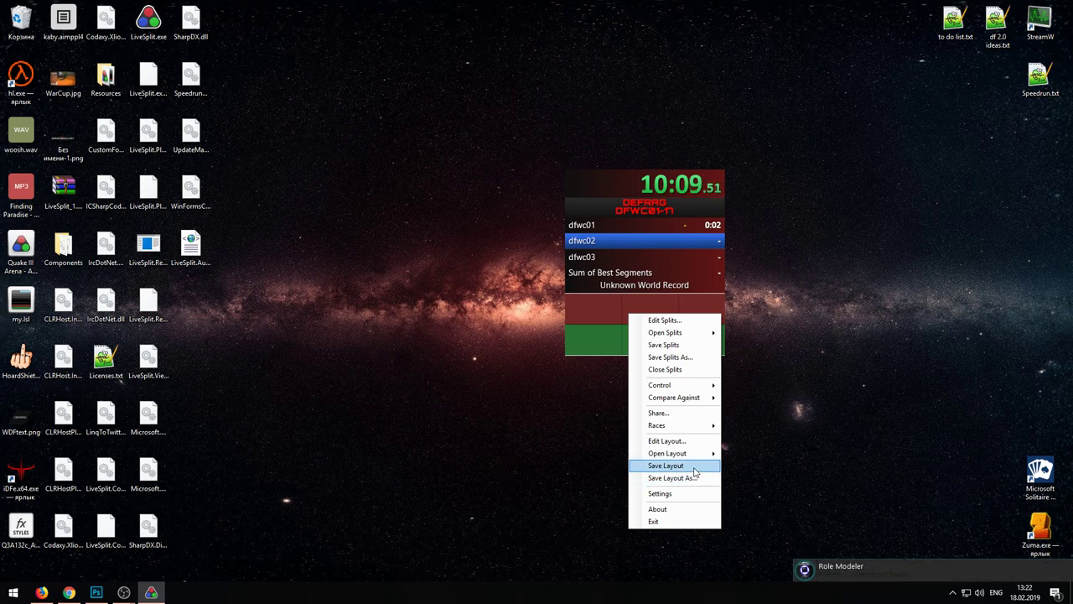
pyautogui.click(694, 521)
pyautogui.click(556, 336)
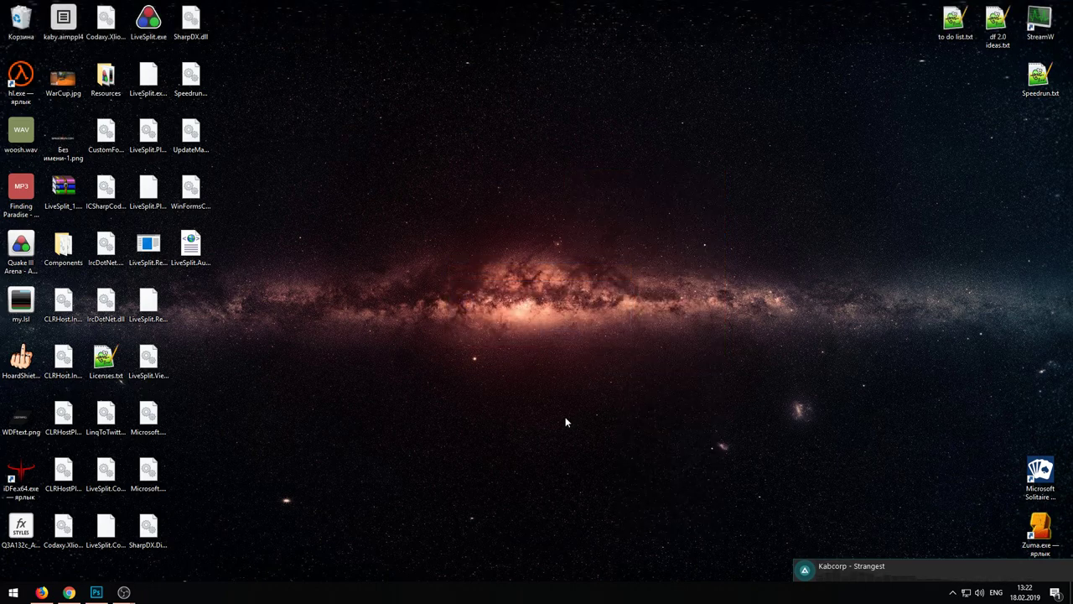
# Step: Permanently delete the LiveSplit archive and all its extracted program files and folders from the desktop
pyautogui.moveTo(261, 514); pyautogui.dragTo(87, 3)
pyautogui.hotkey('shift', 'Delete')
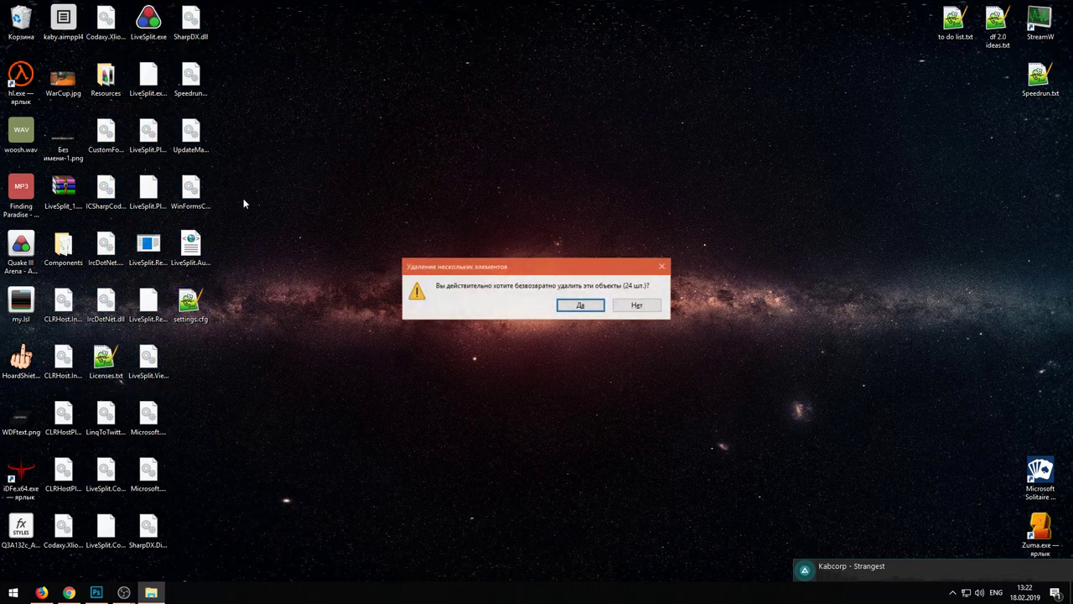
pyautogui.press('Return')
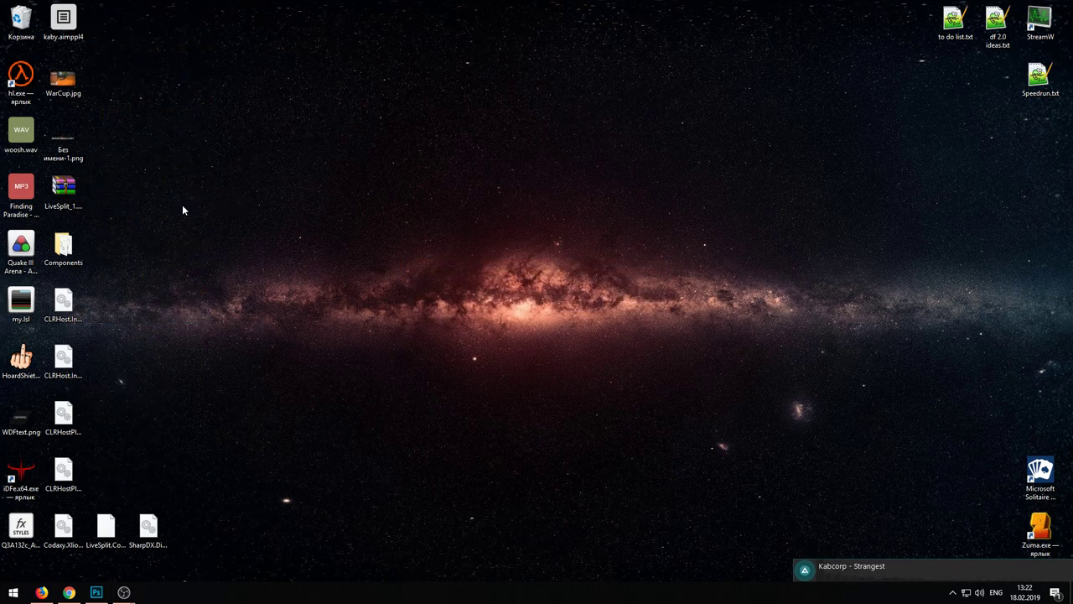
pyautogui.moveTo(99, 179); pyautogui.dragTo(97, 541)
pyautogui.press('Delete')
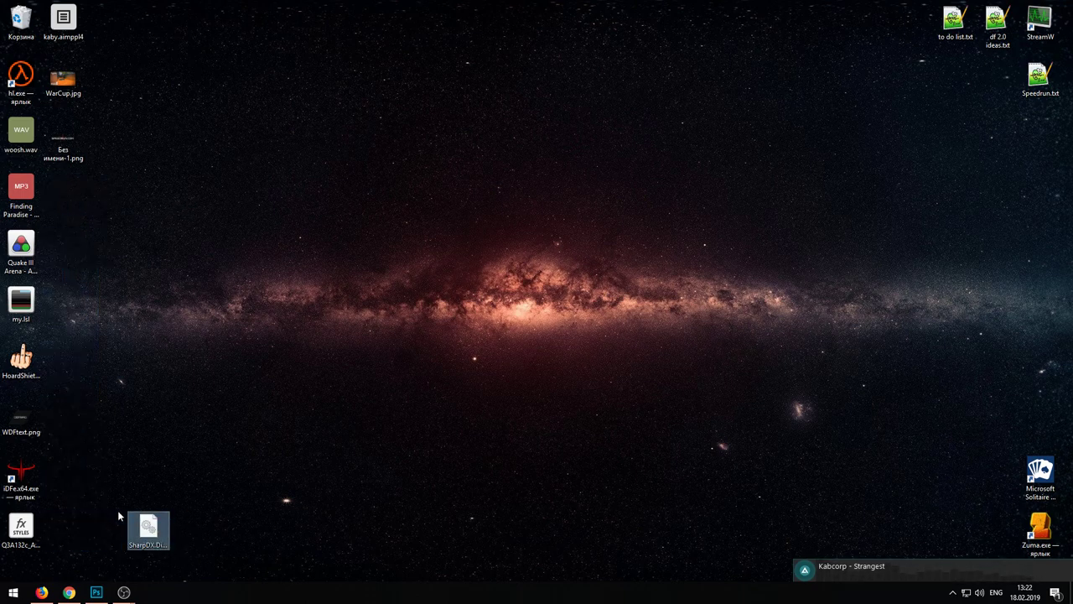
pyautogui.hotkey('shift', 'Delete')
pyautogui.press('Return')
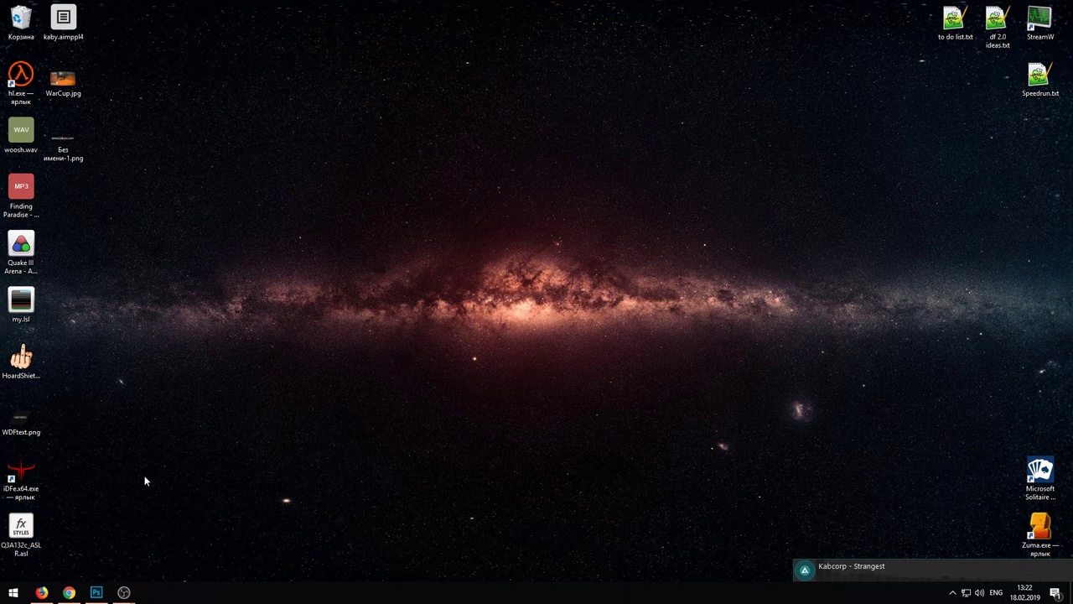
# Step: Delete the Q3A132c_ASLR.asl script file from the desktop
pyautogui.click(38, 524)
pyautogui.press('Delete')
pyautogui.press('Return')
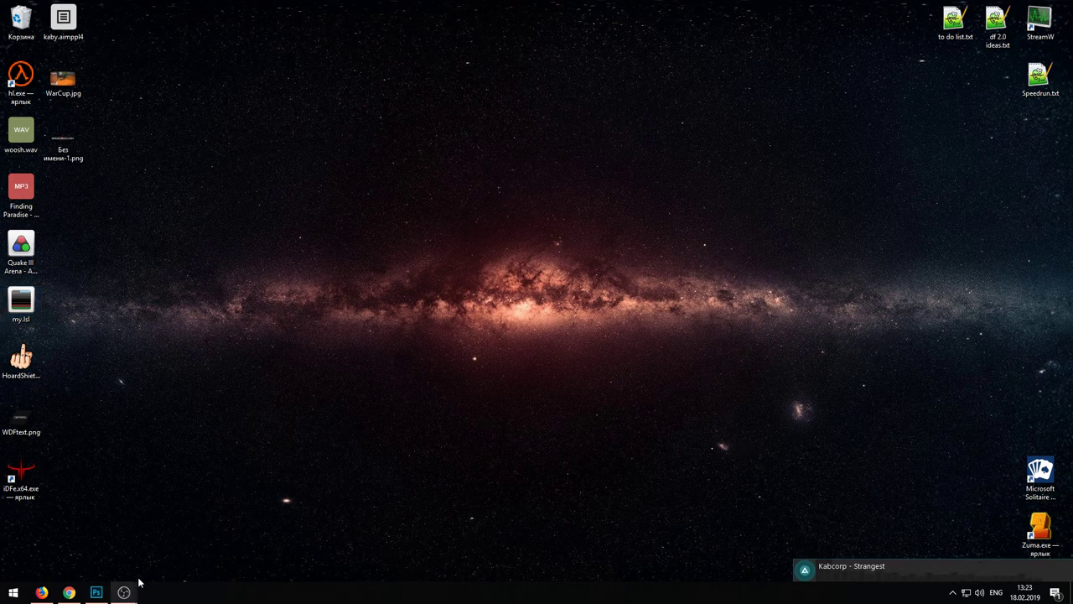
# Step: Switch to Firefox, close the LiveSplit downloads page and browse the Level Leaderboard list of DEFRAG on speedrun.com
pyautogui.click(42, 593)
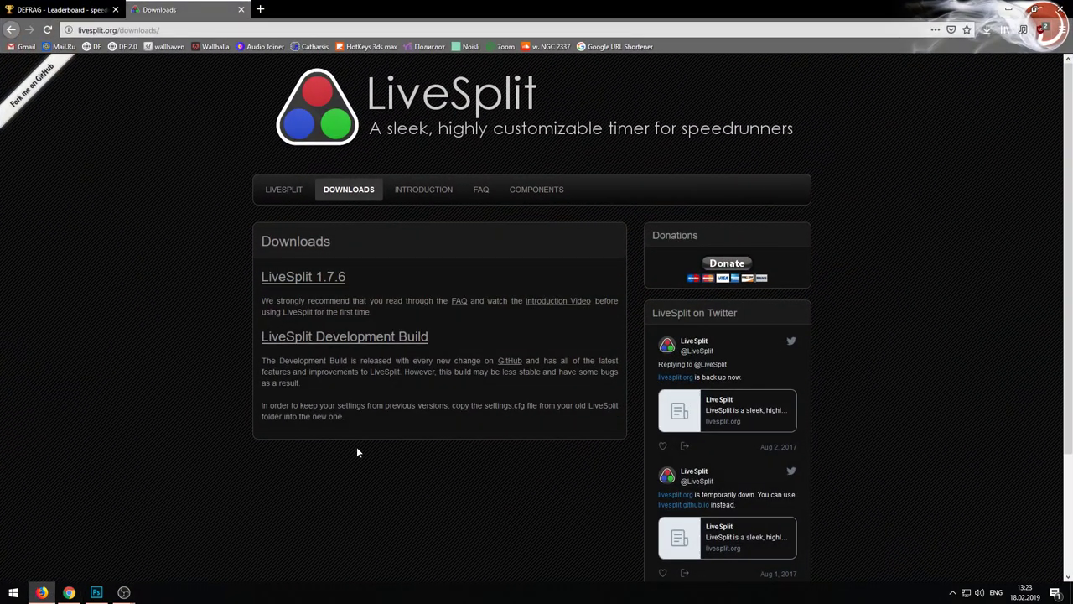
pyautogui.click(238, 9)
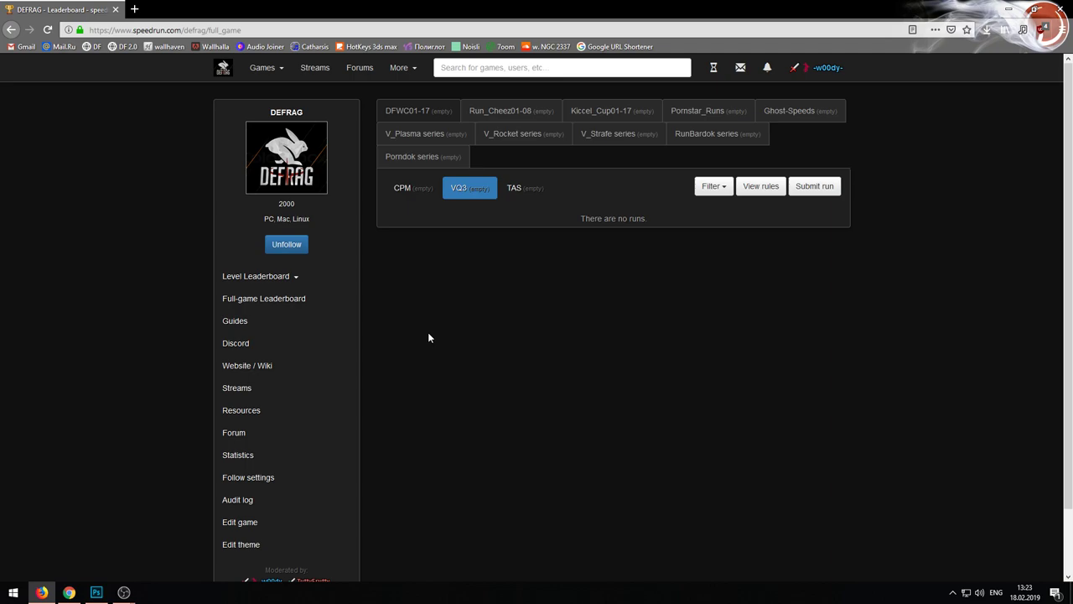
pyautogui.click(302, 285)
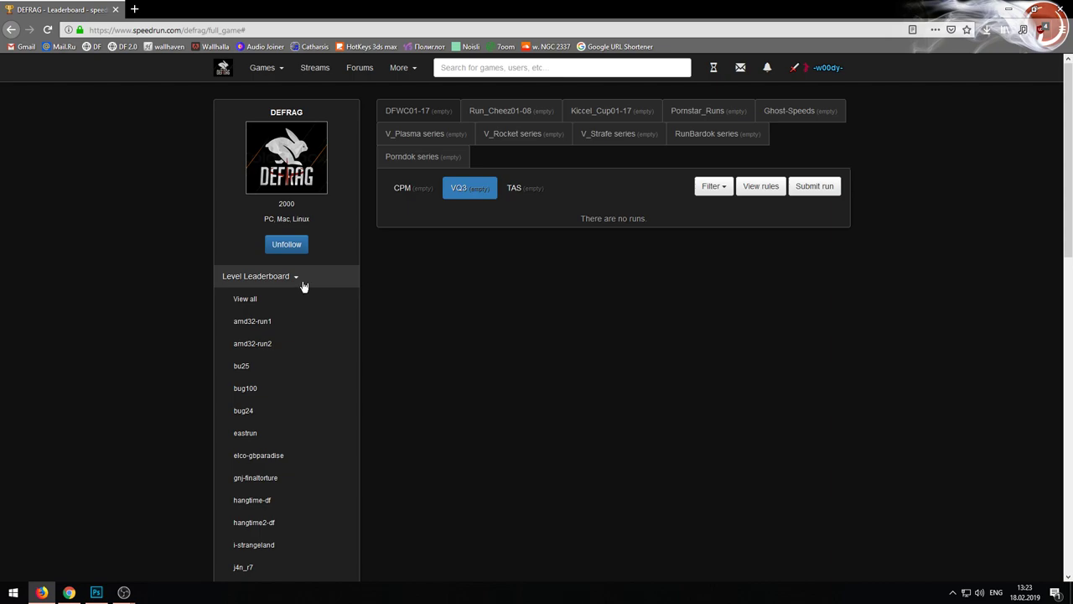
pyautogui.scroll(-1, 304, 287)
pyautogui.scroll(-2, 303, 286)
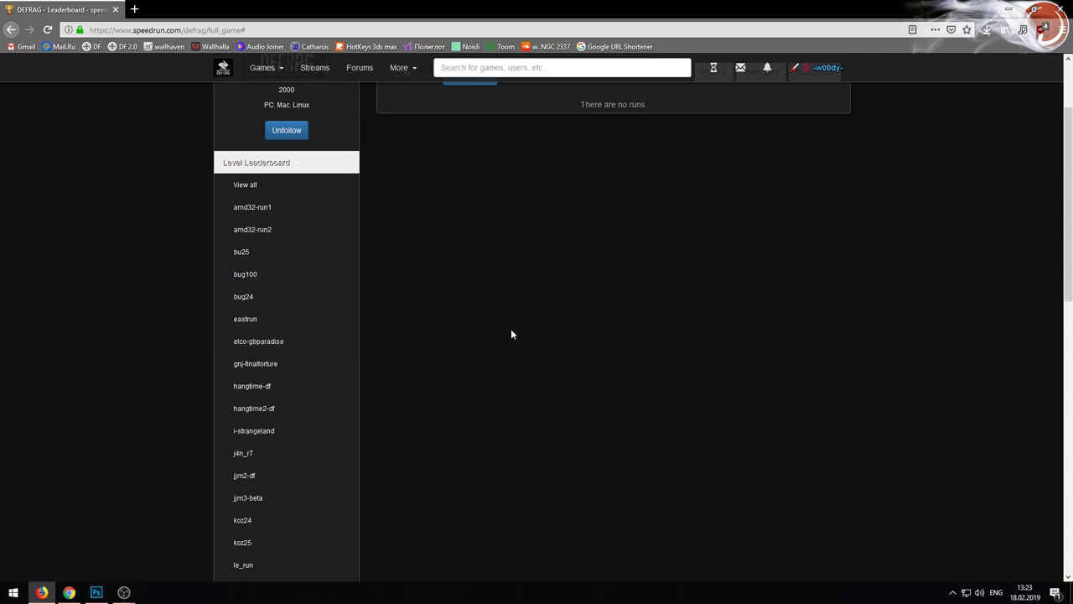
pyautogui.scroll(3, 507, 332)
# Step: View the DEFRAG run submission form and open the game's individual levels page
pyautogui.click(825, 192)
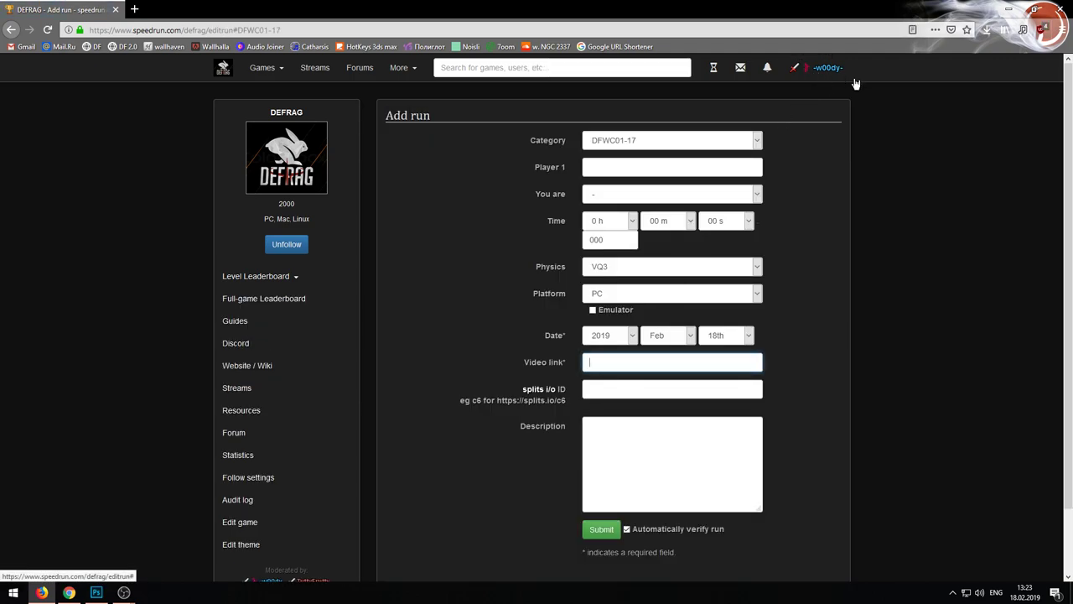
pyautogui.click(286, 114)
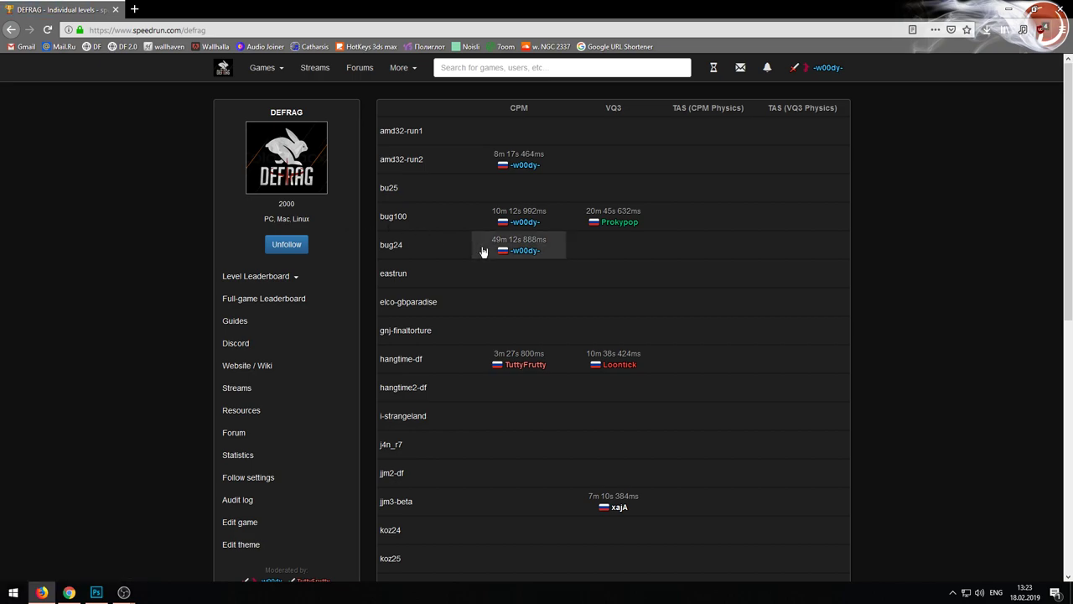